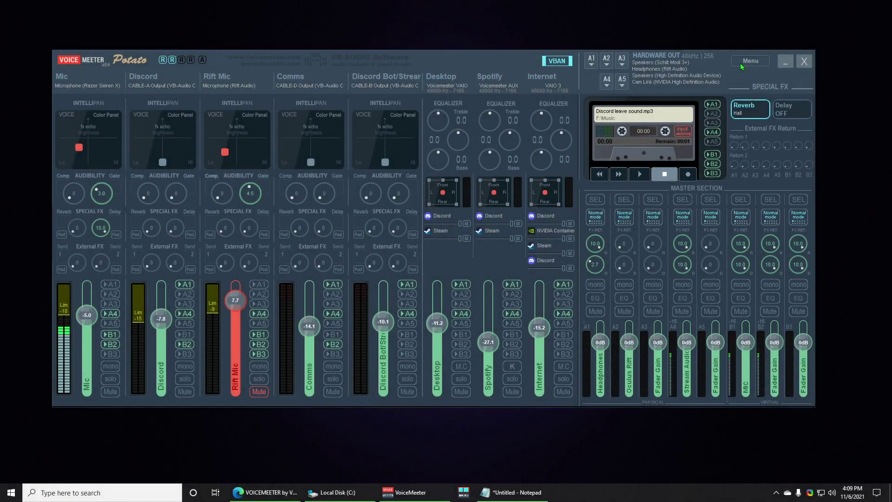
- Restart the VoiceMeeter audio engine and acknowledge the bad driver installation warning
{"action": "left_click", "coordinate": [742, 64]}
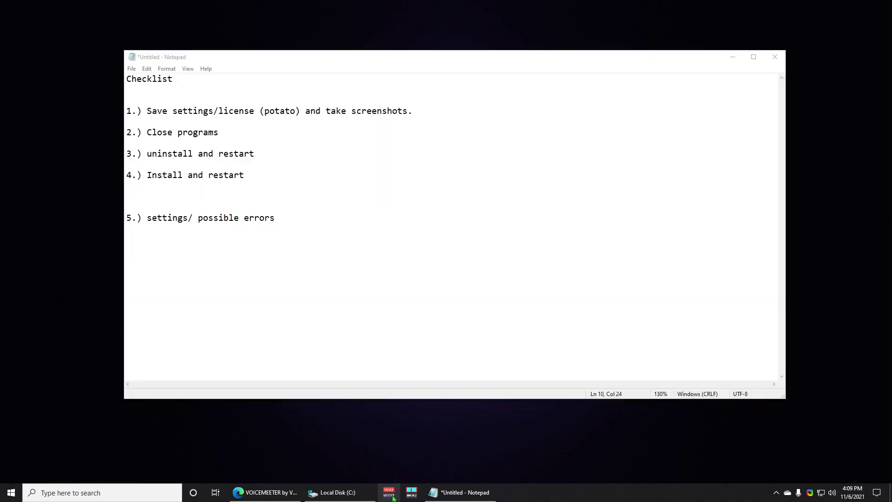
{"action": "left_click", "coordinate": [390, 494]}
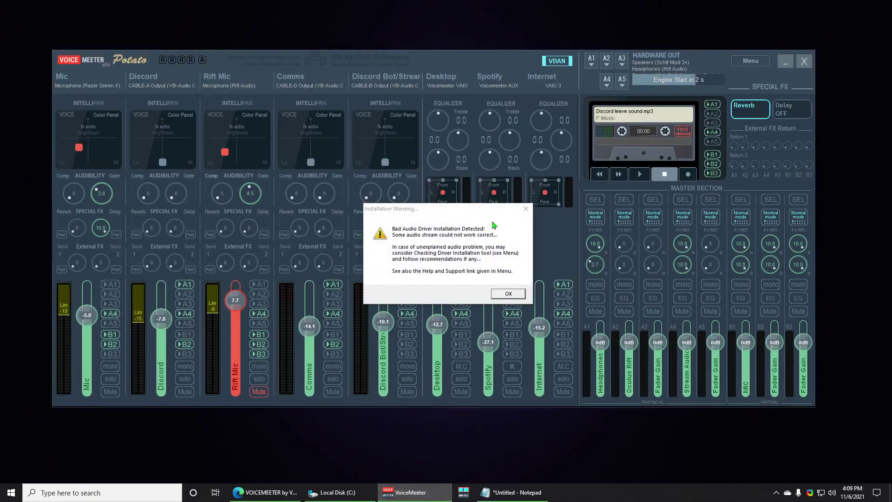
{"action": "left_click", "coordinate": [515, 294]}
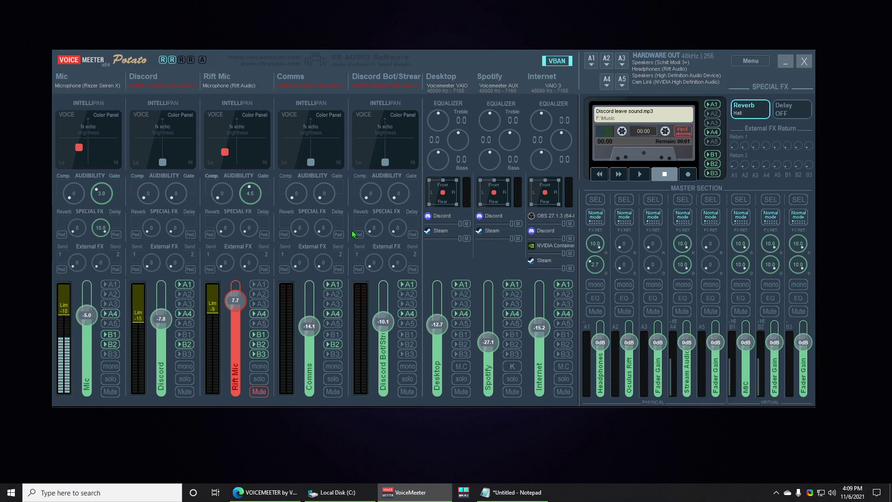
{"action": "left_click", "coordinate": [749, 65]}
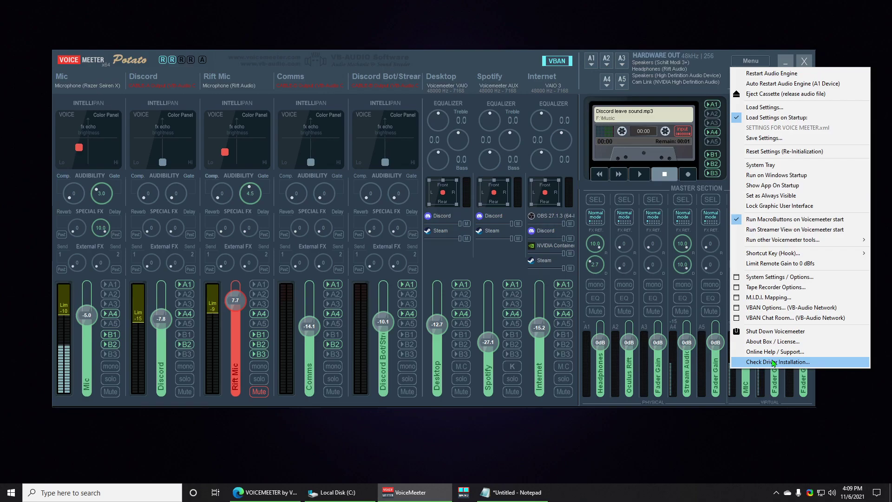
- Run the driver installation check and read the conclusion reporting 64 errors
{"action": "left_click", "coordinate": [791, 364]}
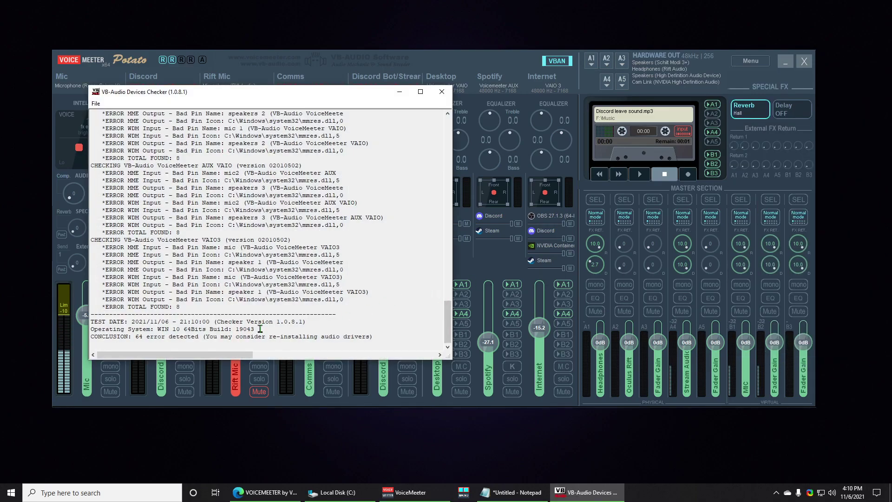
{"action": "left_click_drag", "start_coordinate": [136, 336], "coordinate": [203, 337]}
{"action": "left_click", "coordinate": [237, 337]}
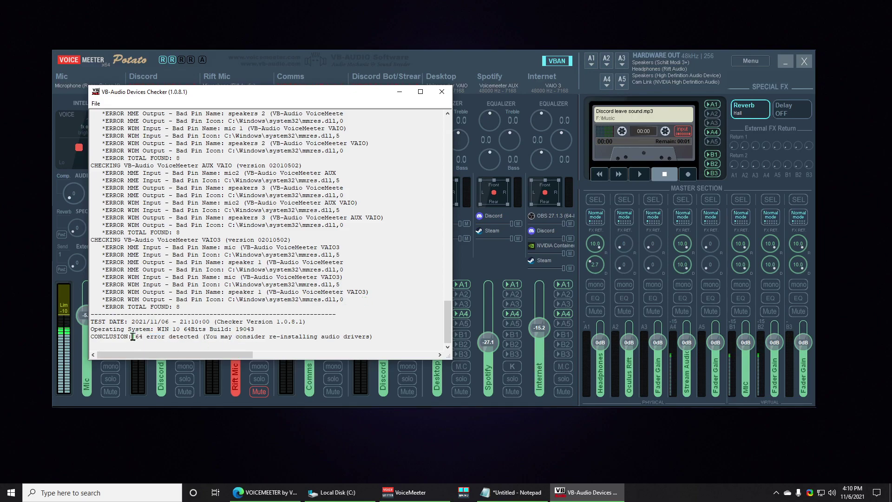
{"action": "left_click_drag", "start_coordinate": [135, 338], "coordinate": [290, 343]}
{"action": "left_click", "coordinate": [316, 329]}
- Review the output device entries and the first VB-Audio Virtual Cable error lines
{"action": "left_click_drag", "start_coordinate": [448, 321], "coordinate": [435, 175]}
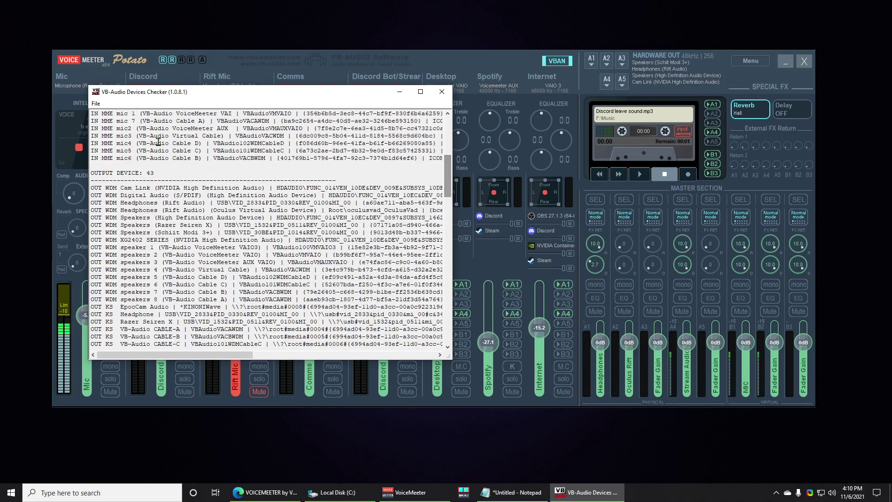
{"action": "left_click_drag", "start_coordinate": [329, 278], "coordinate": [205, 166]}
{"action": "left_click_drag", "start_coordinate": [446, 184], "coordinate": [443, 248]}
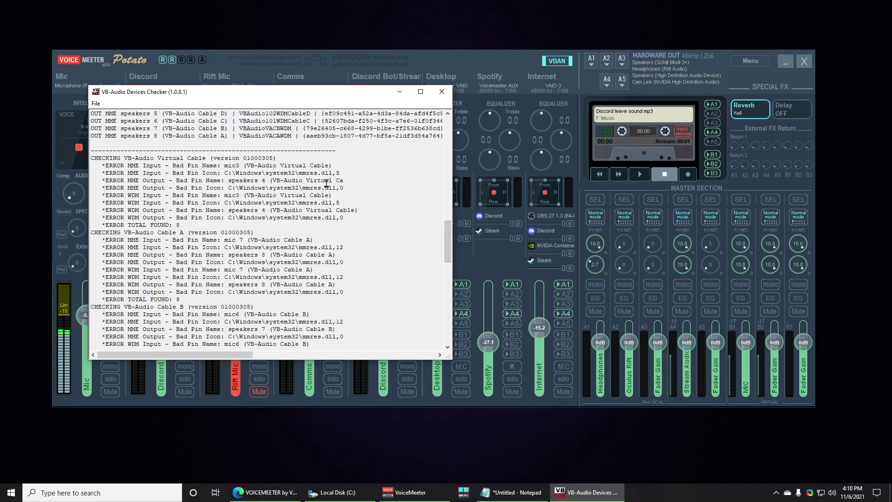
{"action": "left_click_drag", "start_coordinate": [102, 158], "coordinate": [218, 161]}
{"action": "left_click", "coordinate": [218, 160]}
{"action": "left_click_drag", "start_coordinate": [118, 158], "coordinate": [206, 158]}
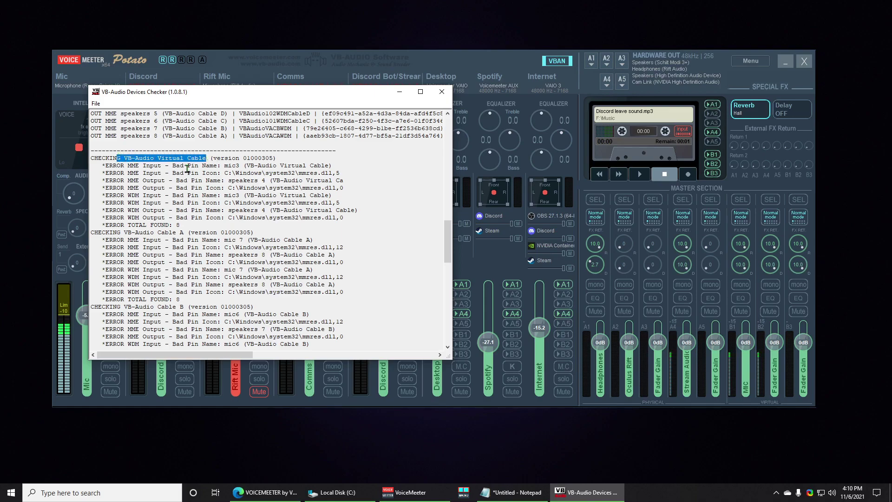
{"action": "left_click_drag", "start_coordinate": [154, 166], "coordinate": [239, 173]}
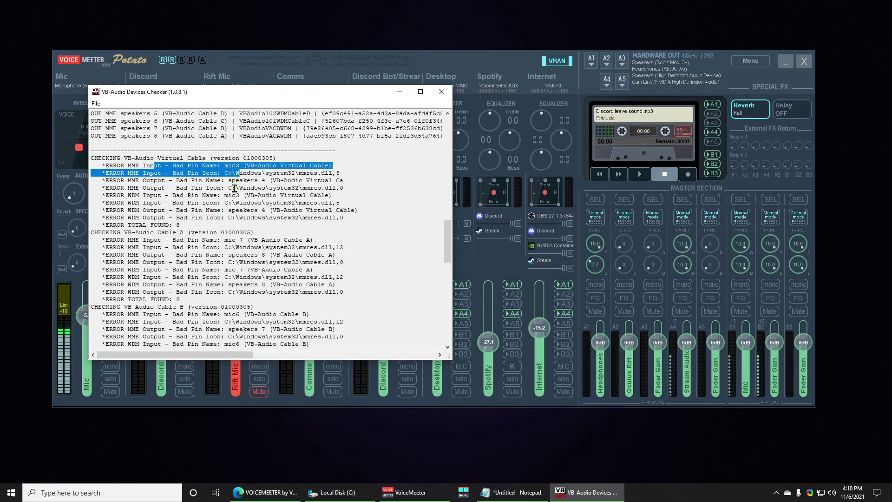
- Read the not-installed MT128/Hi-Fi and VoiceMeeter VAIO bad pin errors, then close the report
{"action": "scroll", "coordinate": [225, 226], "scroll_direction": "down", "scroll_amount": 10}
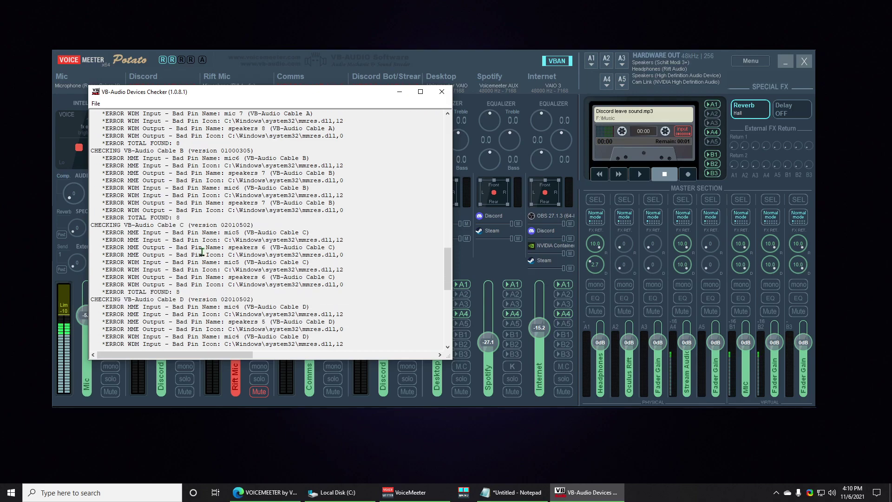
{"action": "scroll", "coordinate": [202, 258], "scroll_direction": "down", "scroll_amount": 5}
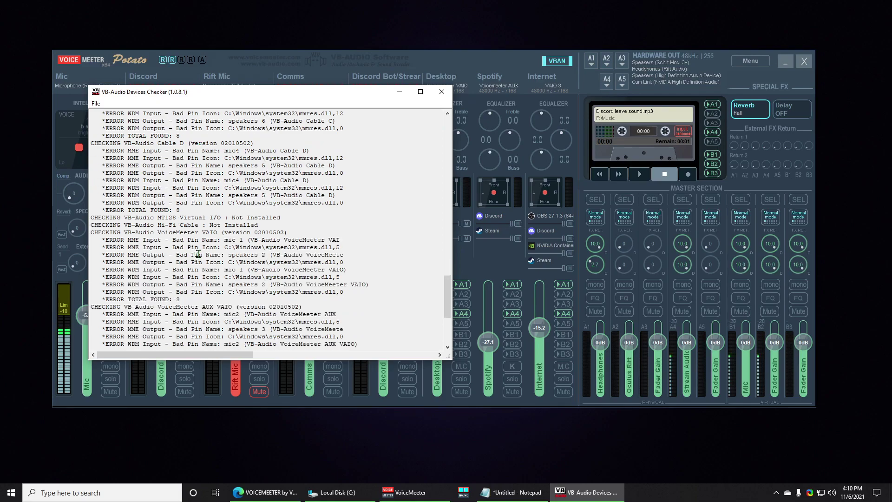
{"action": "left_click_drag", "start_coordinate": [133, 218], "coordinate": [220, 218]}
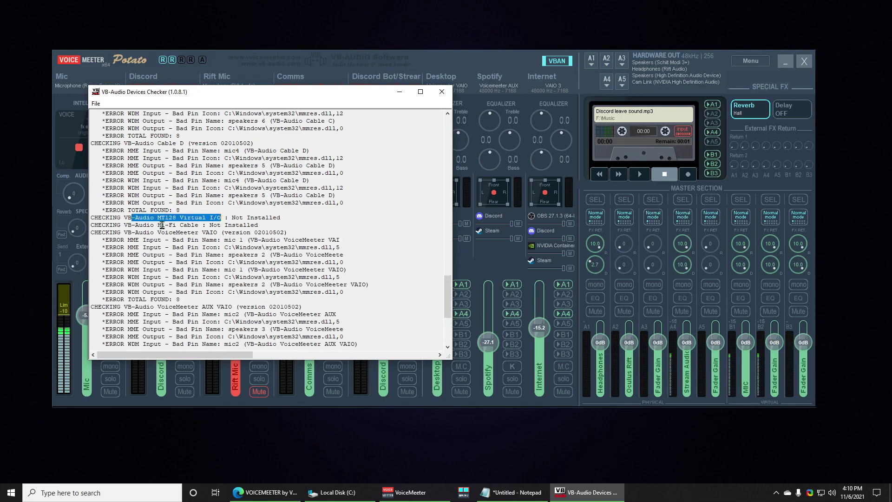
{"action": "left_click_drag", "start_coordinate": [162, 224], "coordinate": [232, 226]}
{"action": "left_click", "coordinate": [218, 277]}
{"action": "scroll", "coordinate": [214, 242], "scroll_direction": "down", "scroll_amount": 2}
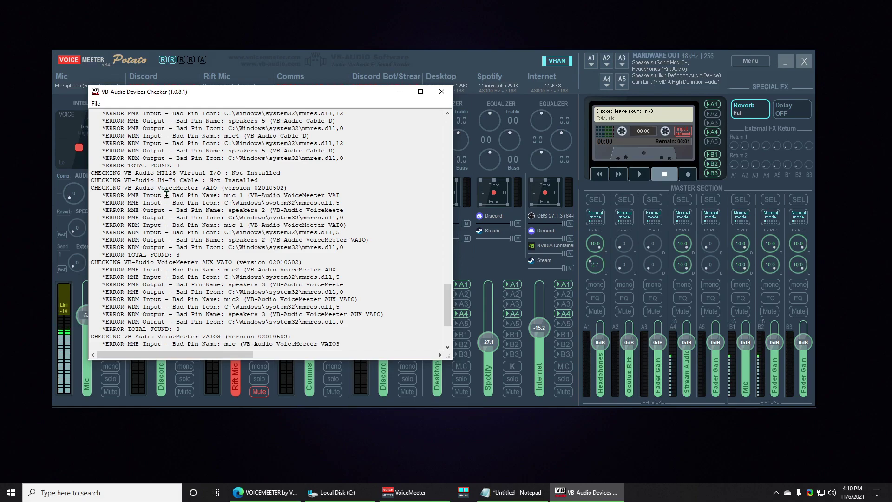
{"action": "left_click_drag", "start_coordinate": [159, 185], "coordinate": [253, 195]}
{"action": "left_click", "coordinate": [265, 222]}
{"action": "left_click_drag", "start_coordinate": [184, 198], "coordinate": [224, 223]}
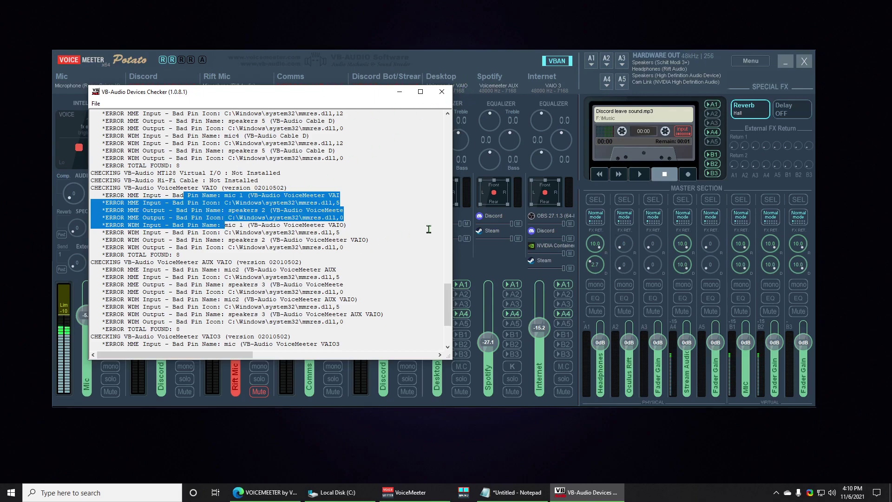
{"action": "left_click_drag", "start_coordinate": [448, 288], "coordinate": [449, 300]}
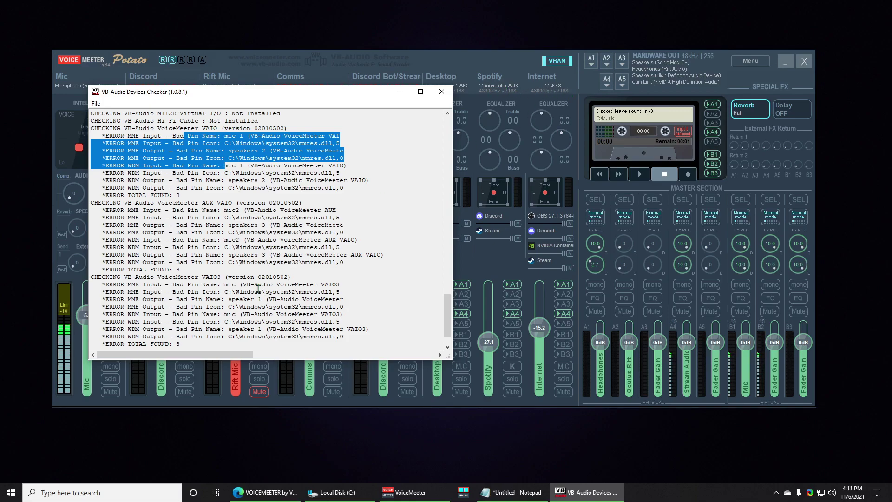
{"action": "left_click_drag", "start_coordinate": [449, 312], "coordinate": [448, 334]}
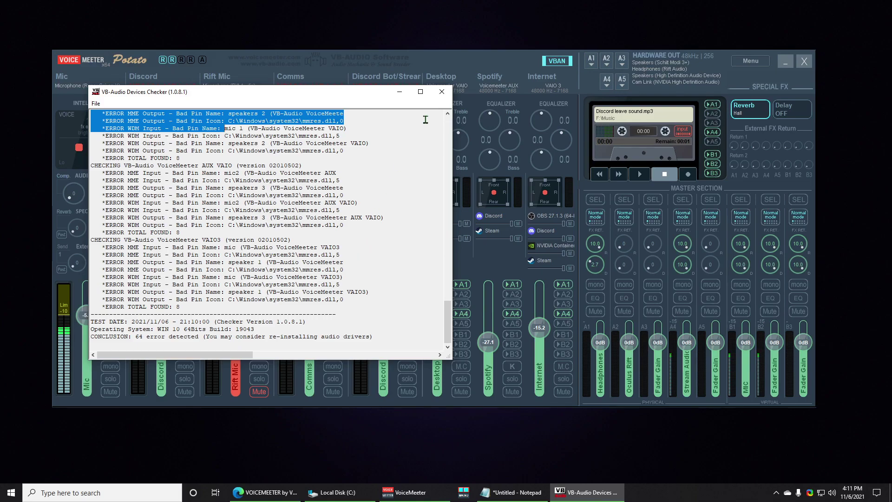
{"action": "left_click", "coordinate": [441, 93]}
- Open the classic Sound settings from the taskbar volume icon
{"action": "right_click", "coordinate": [832, 492]}
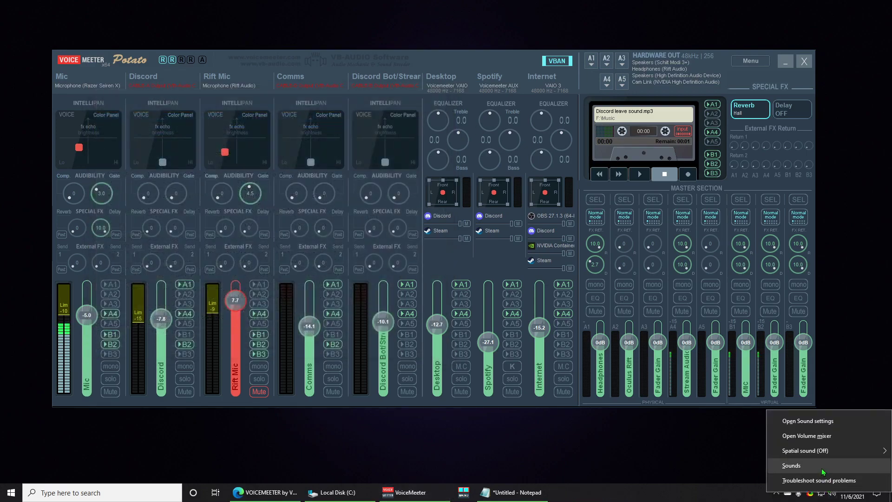
{"action": "left_click", "coordinate": [679, 456]}
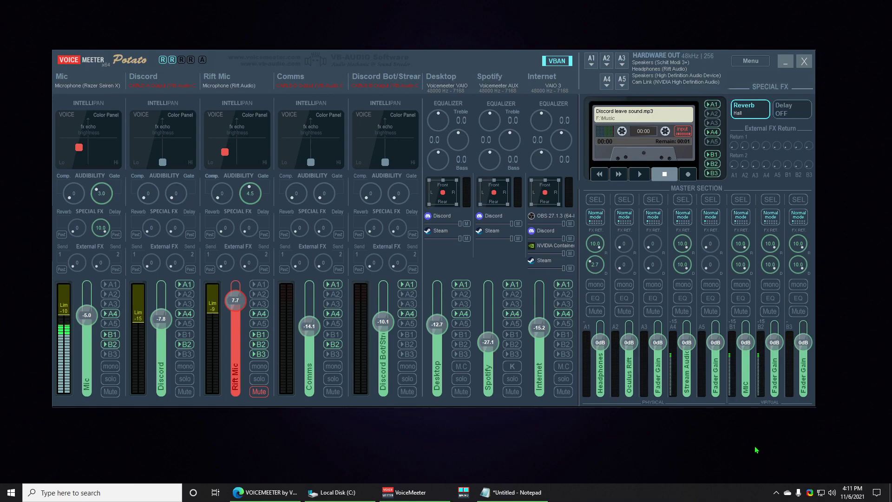
{"action": "right_click", "coordinate": [831, 492]}
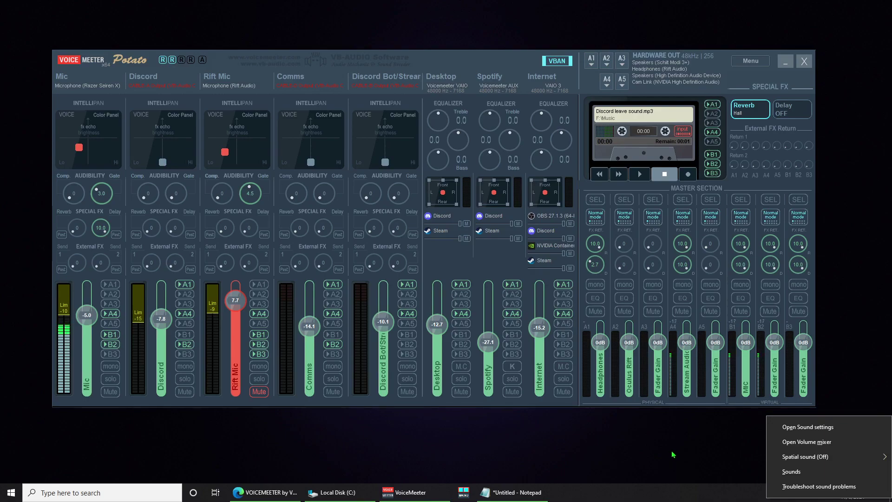
{"action": "left_click", "coordinate": [795, 471]}
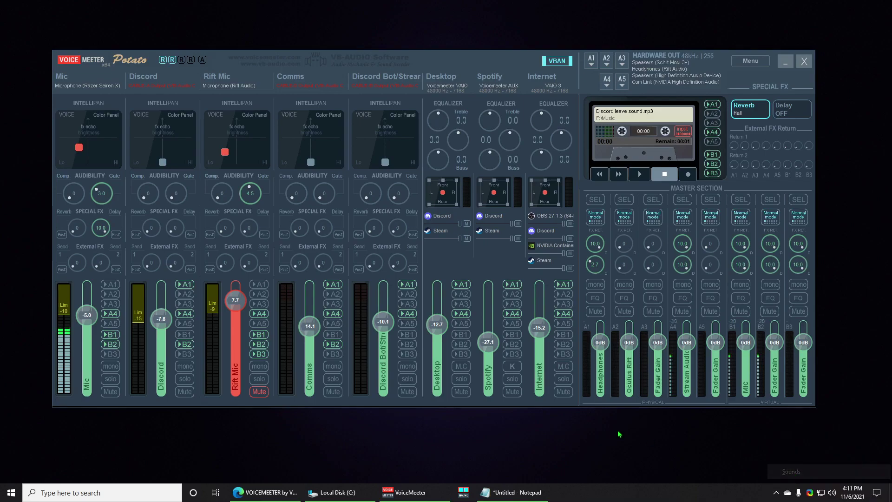
- Show the playback devices, speakers 1–5, with speaker 1 (VoiceMeeter VAIO3) as default
{"action": "left_click_drag", "start_coordinate": [148, 105], "coordinate": [438, 138]}
{"action": "left_click", "coordinate": [406, 152]}
{"action": "left_click_drag", "start_coordinate": [562, 190], "coordinate": [556, 288]}
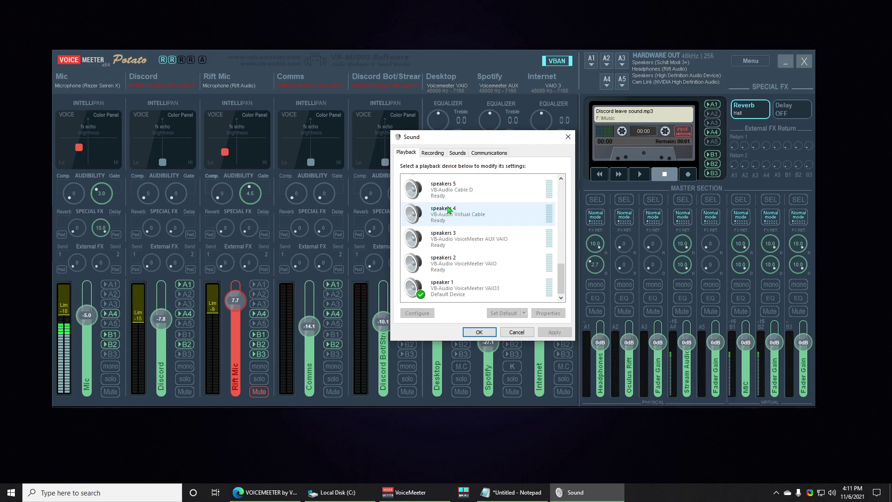
{"action": "scroll", "coordinate": [551, 285], "scroll_direction": "up", "scroll_amount": 3}
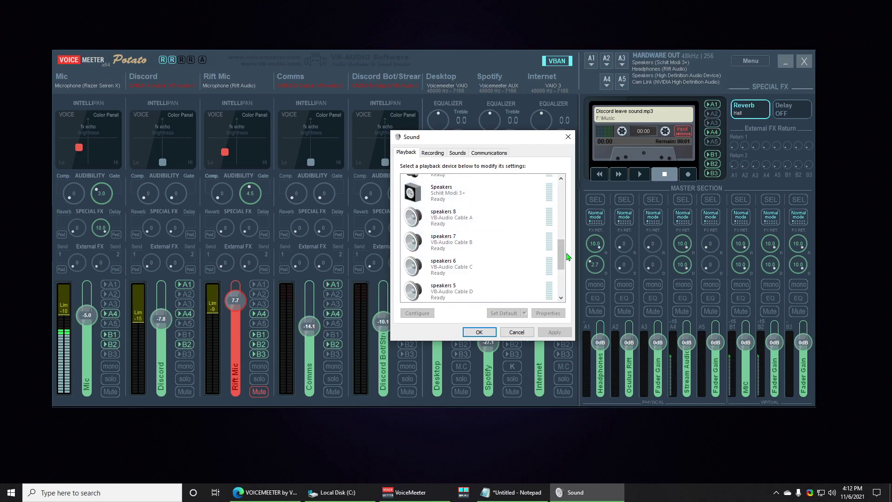
{"action": "scroll", "coordinate": [562, 265], "scroll_direction": "down", "scroll_amount": 2}
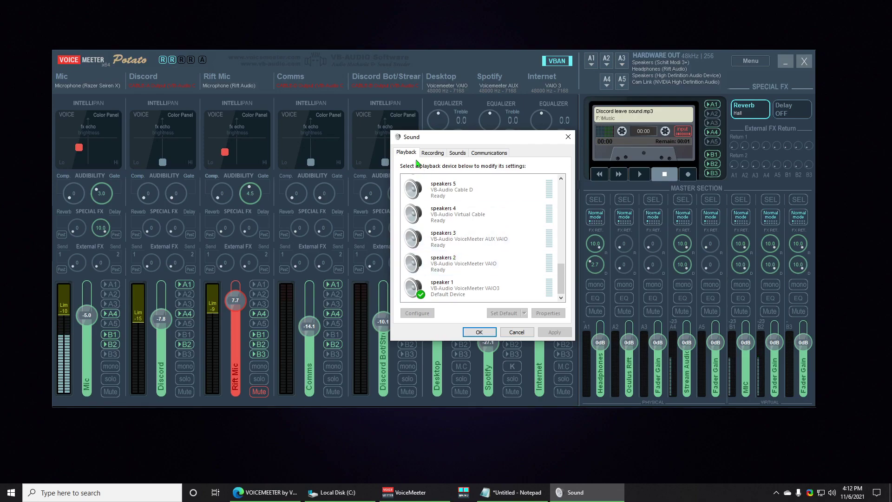
{"action": "right_click", "coordinate": [464, 263]}
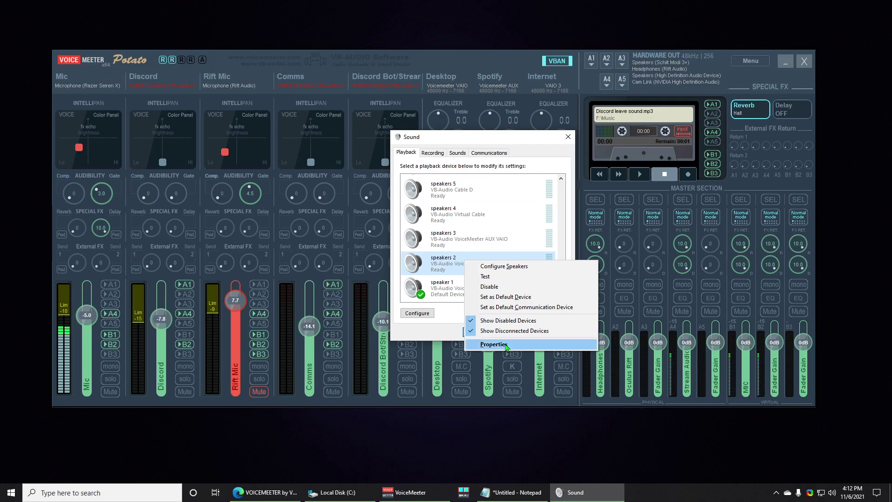
- Rename the speakers 2 playback device to 'VoiceMeeter Input' and apply the change
{"action": "left_click", "coordinate": [479, 346]}
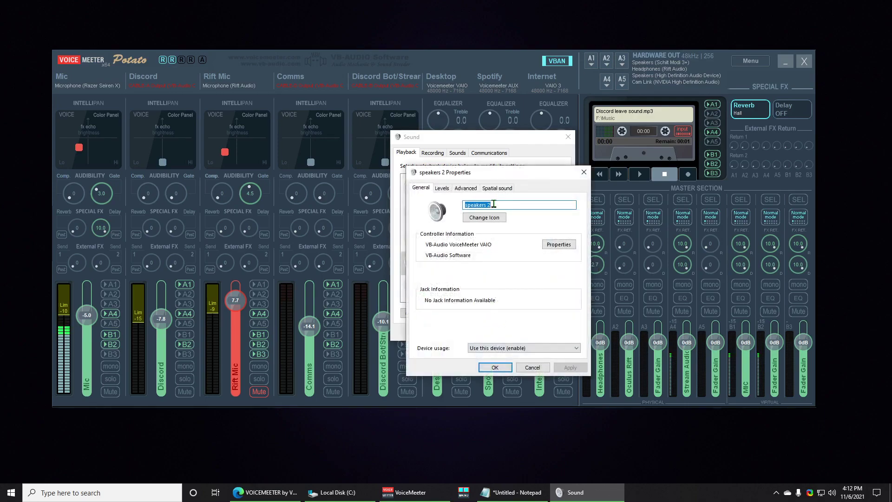
{"action": "type", "text": "VoiceMeeter"}
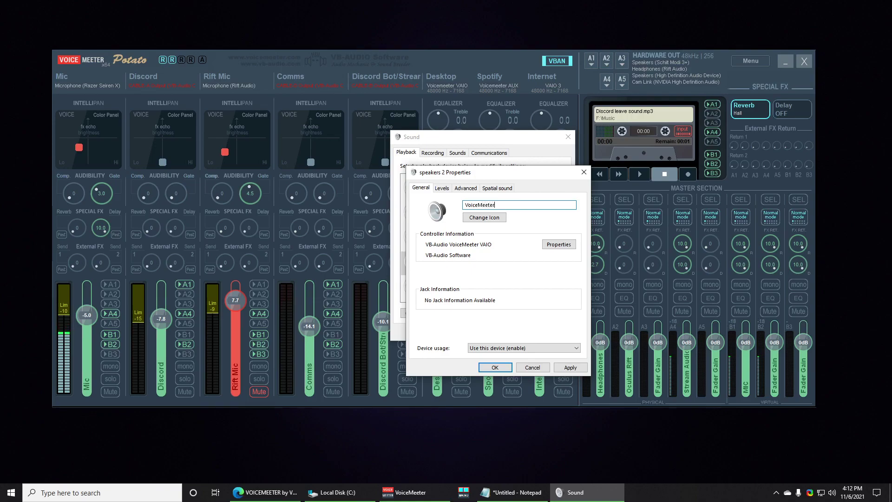
{"action": "type", "text": " Input"}
{"action": "left_click", "coordinate": [568, 367]}
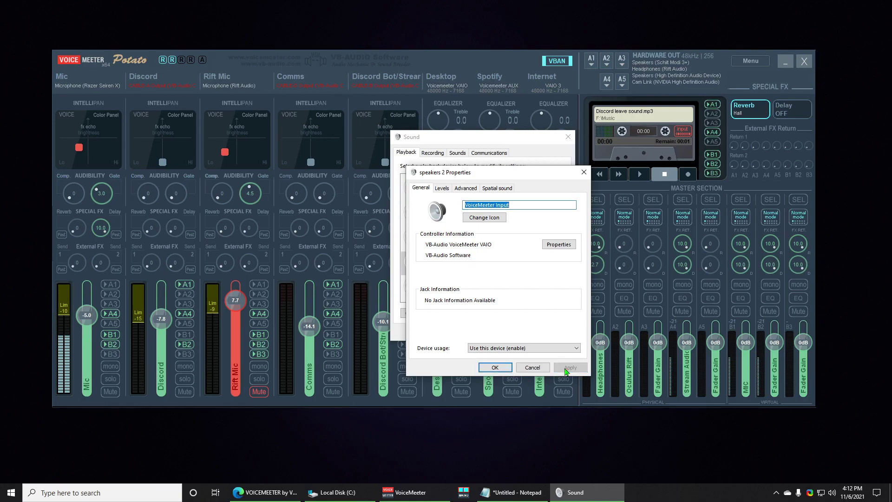
{"action": "left_click", "coordinate": [495, 367]}
{"action": "left_click", "coordinate": [479, 332]}
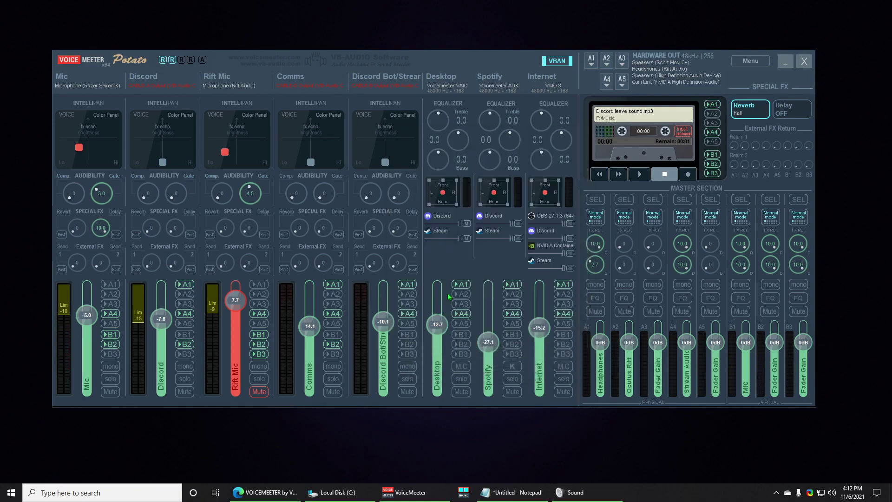
{"action": "left_click", "coordinate": [575, 492]}
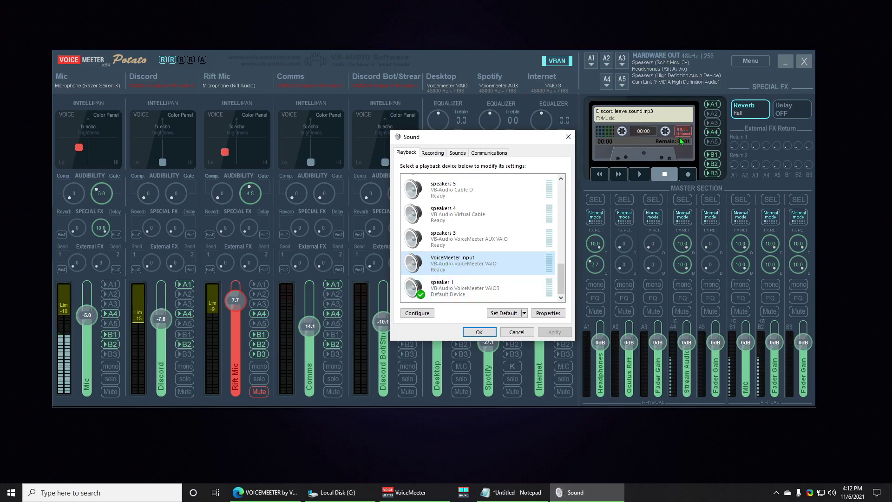
{"action": "left_click", "coordinate": [743, 61]}
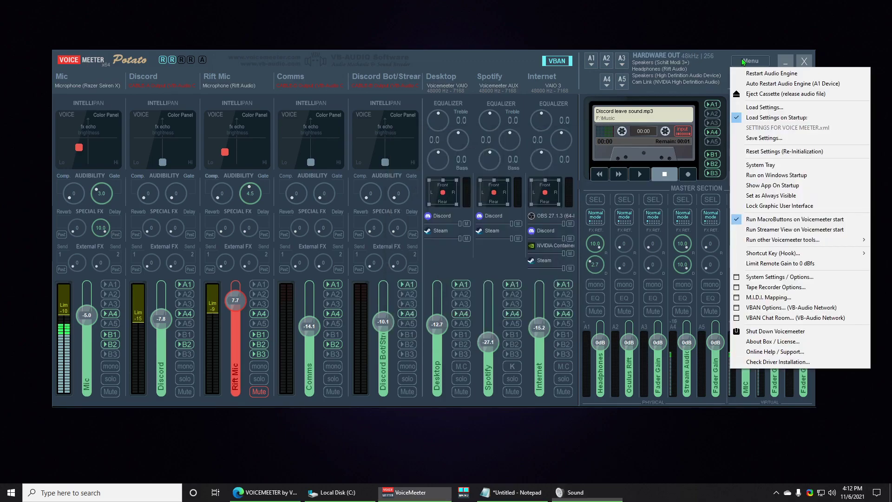
- Rerun the driver check, note the count dropped to 62 errors, and return to the playback list
{"action": "left_click", "coordinate": [762, 362]}
{"action": "left_click_drag", "start_coordinate": [63, 263], "coordinate": [110, 266]}
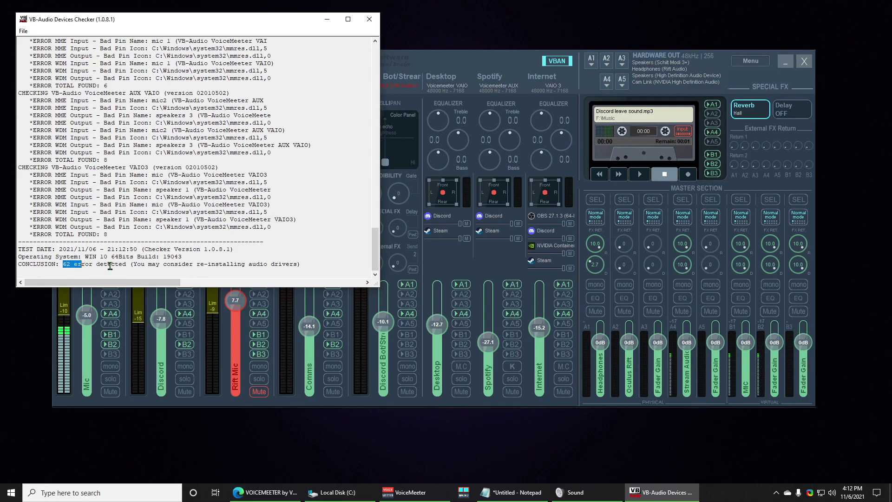
{"action": "left_click", "coordinate": [111, 266]}
{"action": "left_click", "coordinate": [91, 265]}
{"action": "left_click", "coordinate": [369, 19]}
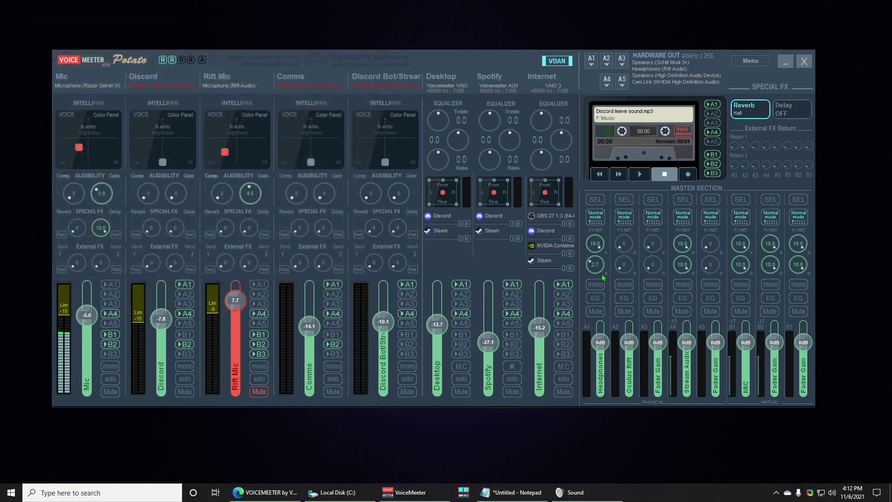
{"action": "left_click", "coordinate": [563, 499]}
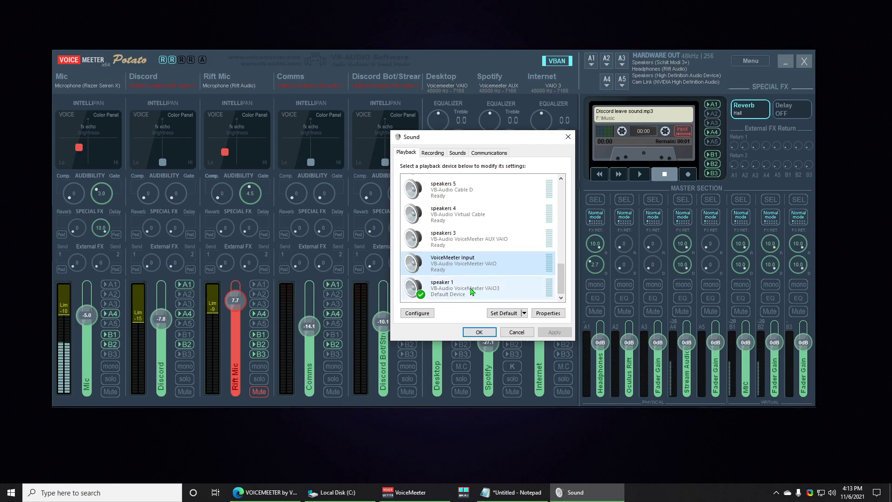
- Rename speakers 3 to 'VoiceMeeter Aux Input' and speaker 1 to 'VoiceMeeter VAIO3 Input'
{"action": "right_click", "coordinate": [459, 240]}
{"action": "left_click", "coordinate": [487, 323]}
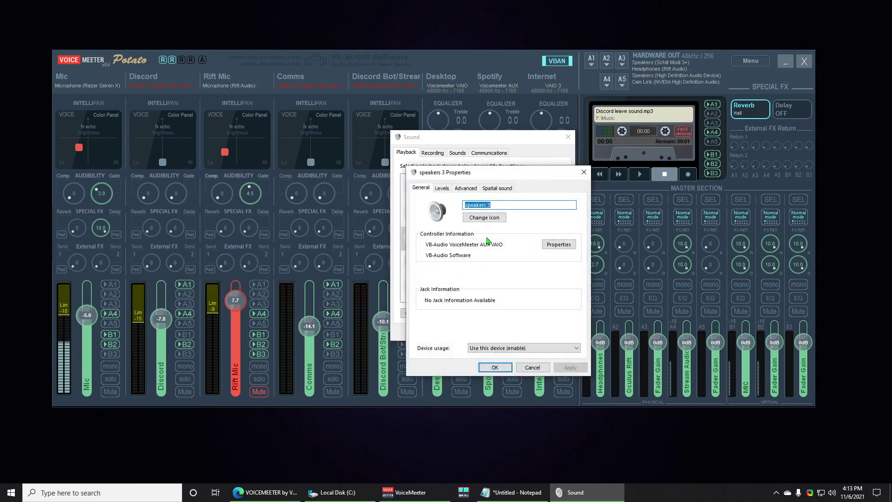
{"action": "type", "text": "Voice"}
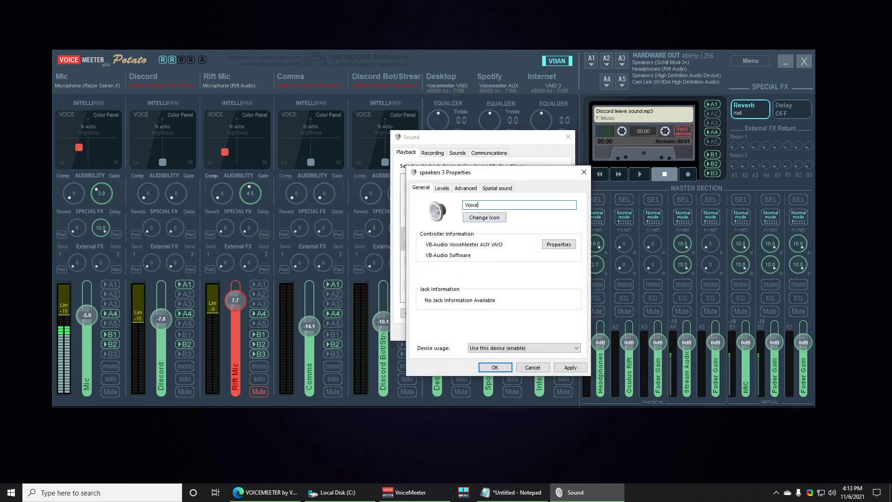
{"action": "type", "text": "Meeter Aux Input"}
{"action": "left_click", "coordinate": [570, 367]}
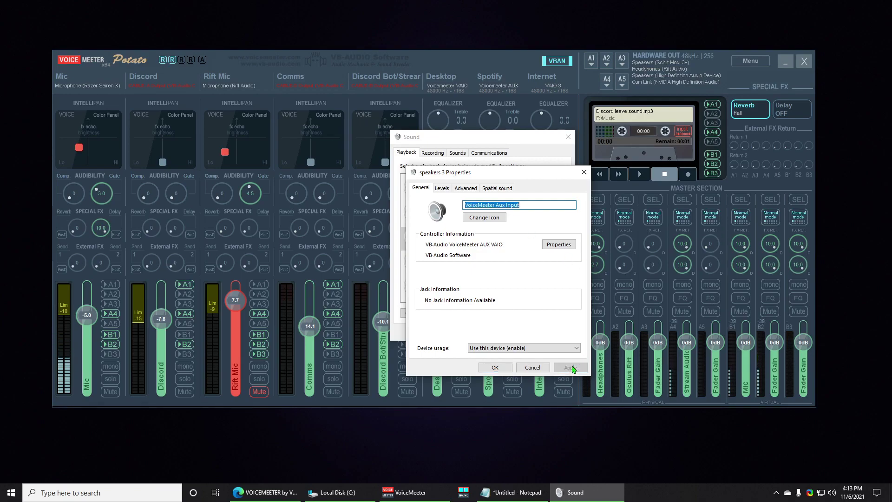
{"action": "left_click", "coordinate": [495, 367]}
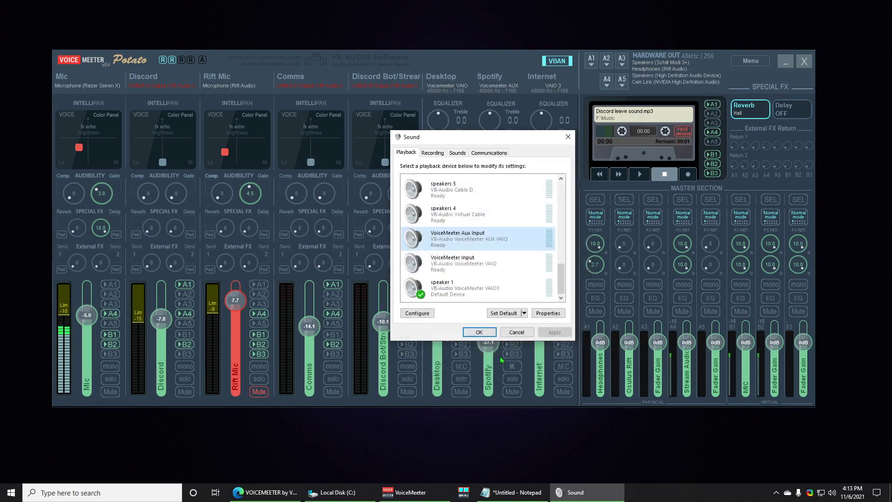
{"action": "right_click", "coordinate": [463, 289]}
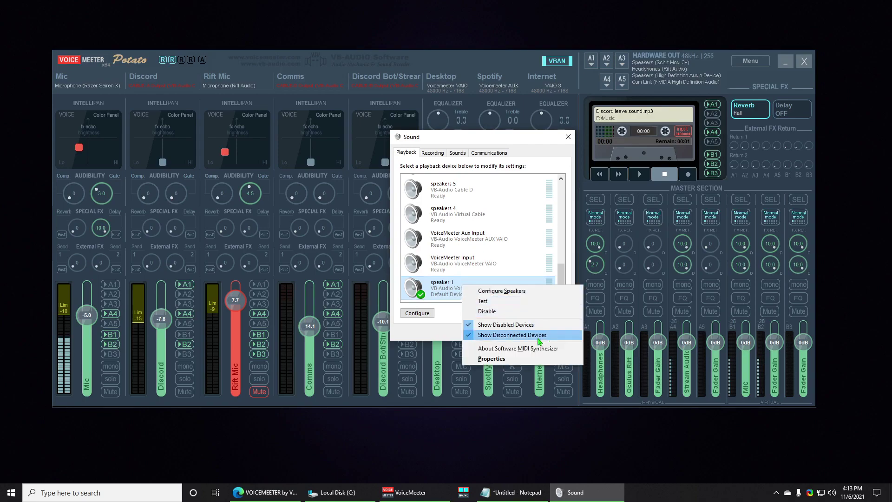
{"action": "left_click", "coordinate": [484, 362]}
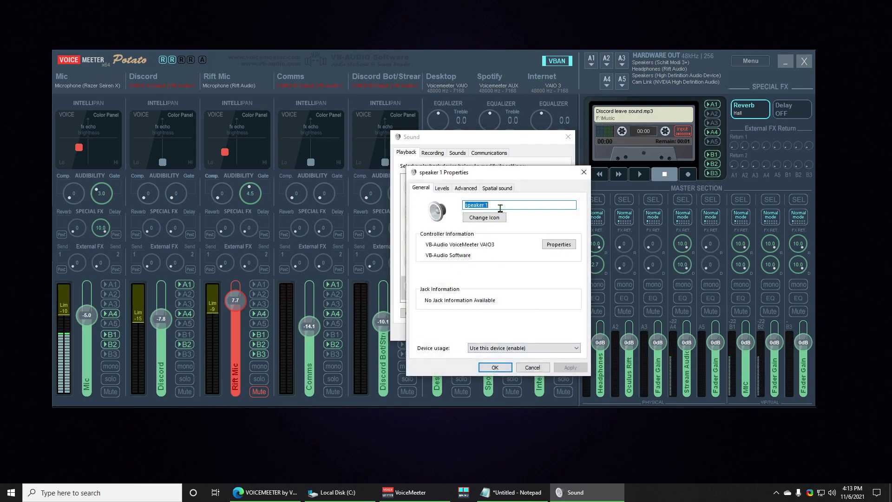
{"action": "type", "text": "VOiceMeeter V"}
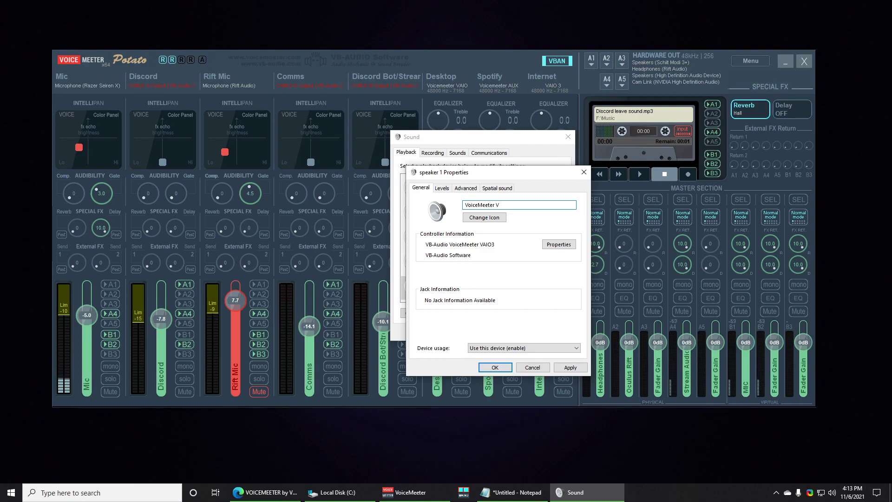
{"action": "type", "text": "AIO3 Input"}
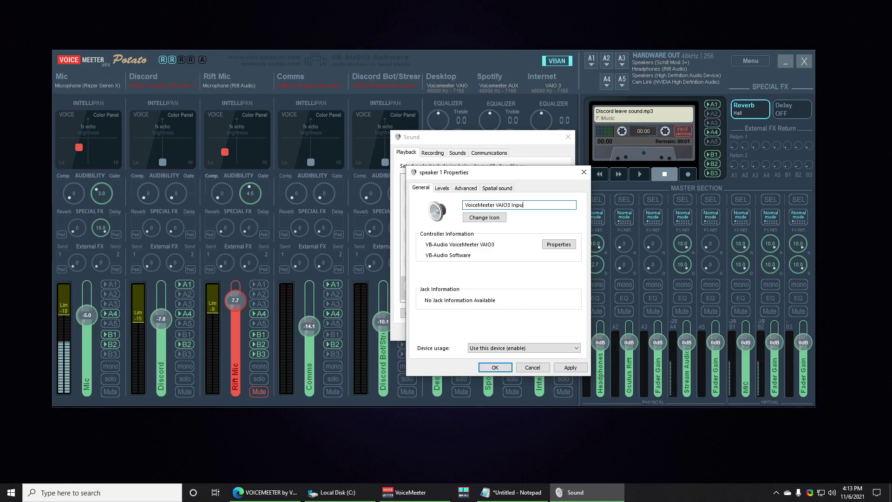
{"action": "key", "text": "Return"}
{"action": "scroll", "coordinate": [490, 293], "scroll_direction": "up", "scroll_amount": 2}
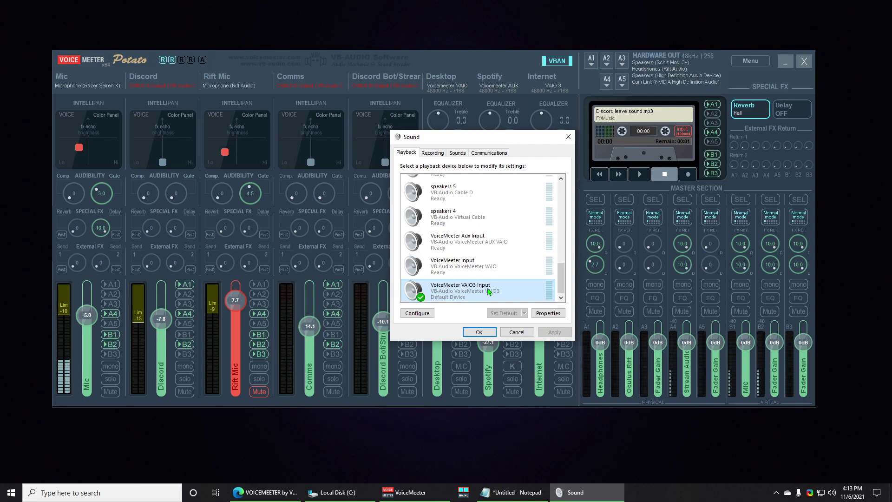
{"action": "scroll", "coordinate": [483, 278], "scroll_direction": "down", "scroll_amount": 1}
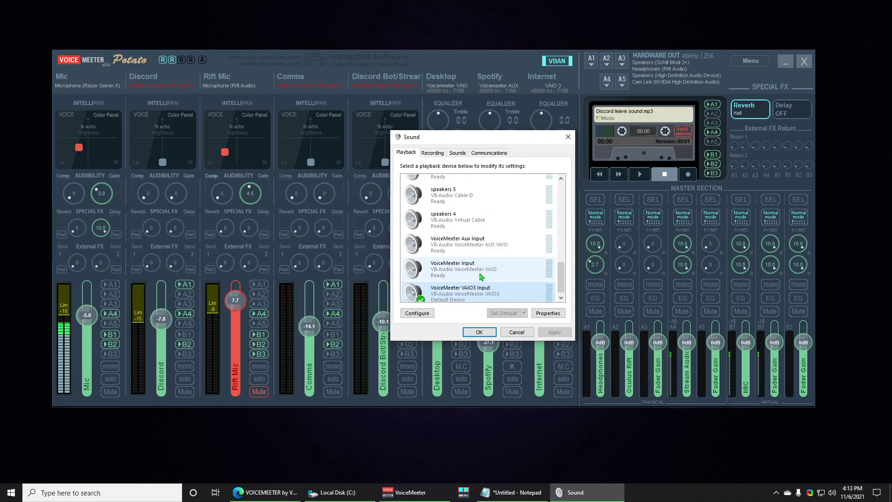
{"action": "scroll", "coordinate": [492, 263], "scroll_direction": "up", "scroll_amount": 1}
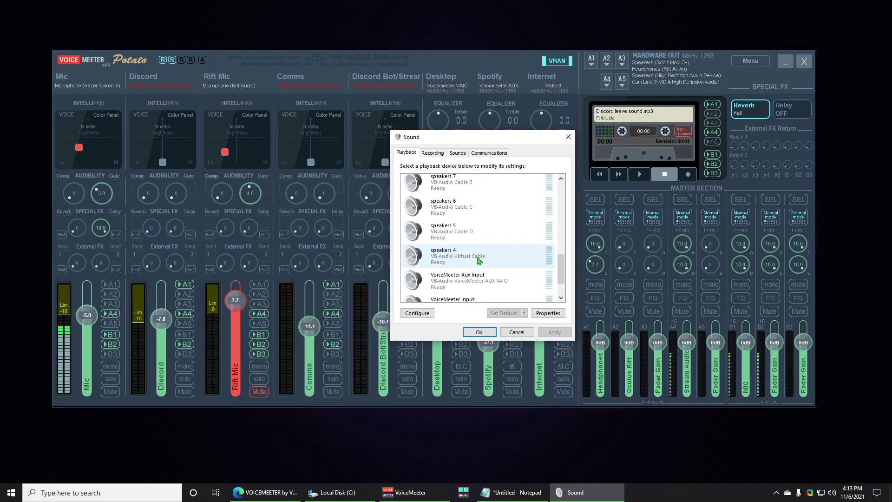
- Rename speakers 4 to 'CABLE Input' and speakers 5 to 'CABLE-D Input'
{"action": "right_click", "coordinate": [466, 257]}
{"action": "left_click", "coordinate": [497, 334]}
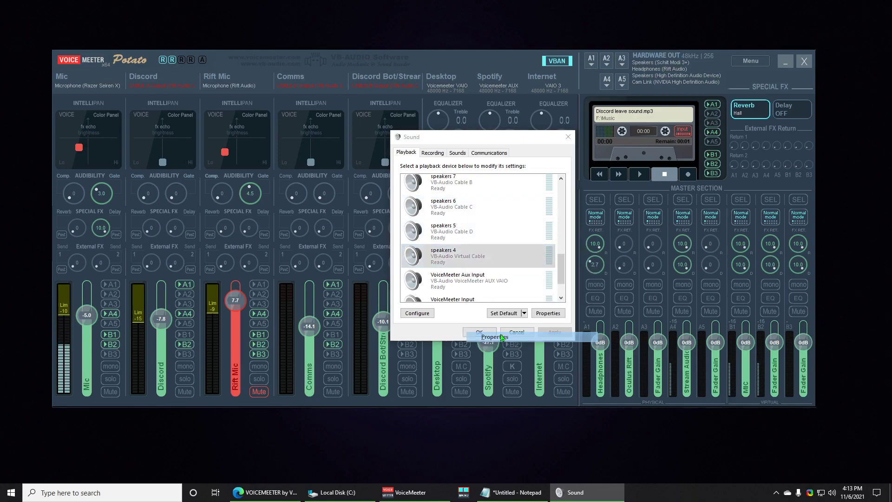
{"action": "type", "text": "CABL"}
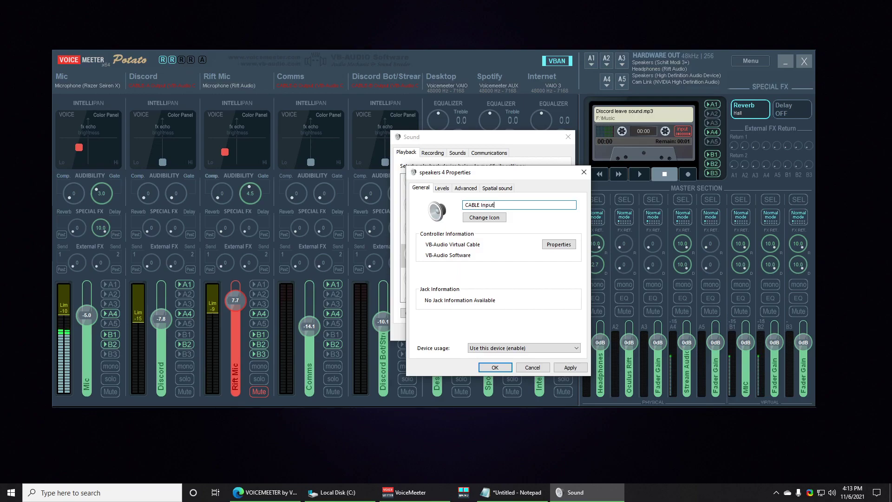
{"action": "type", "text": "E Input"}
{"action": "left_click", "coordinate": [572, 366]}
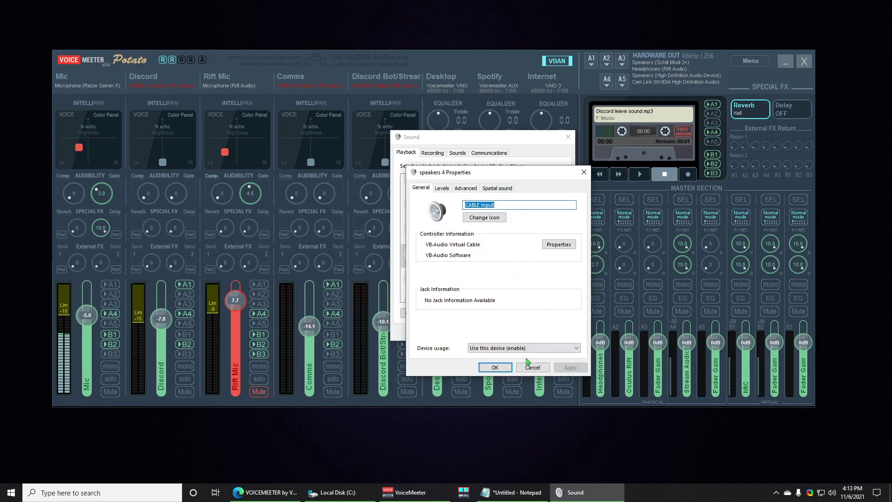
{"action": "left_click", "coordinate": [495, 367]}
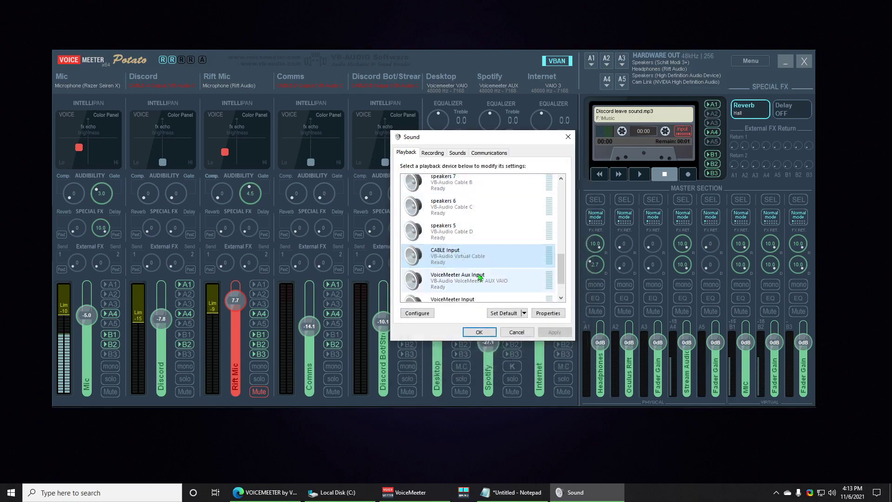
{"action": "scroll", "coordinate": [480, 277], "scroll_direction": "up", "scroll_amount": 2}
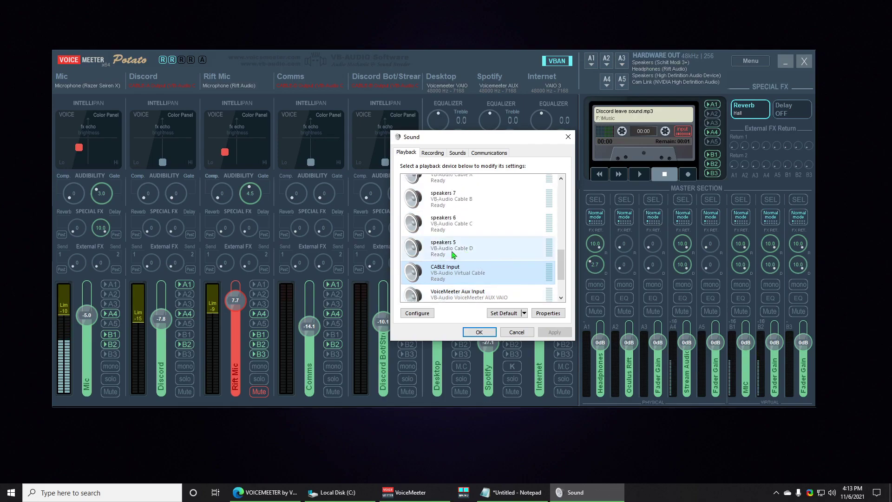
{"action": "right_click", "coordinate": [453, 254]}
{"action": "left_click", "coordinate": [483, 335]}
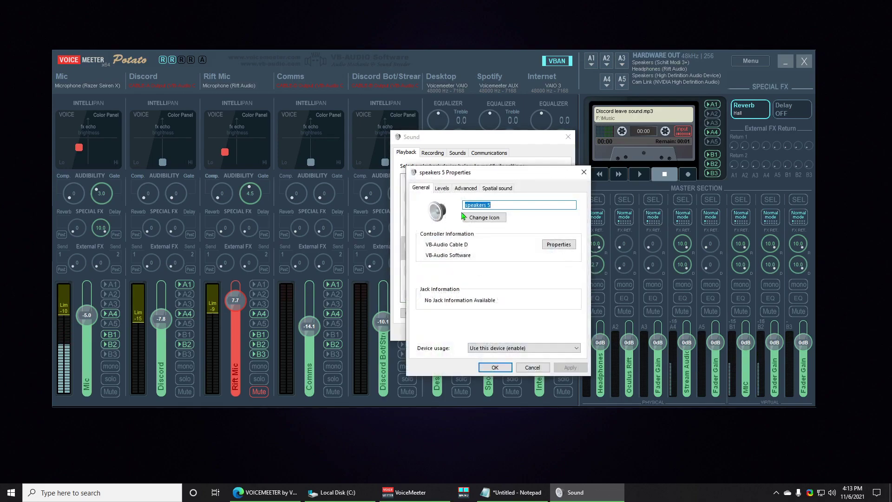
{"action": "type", "text": "CABLE-D"}
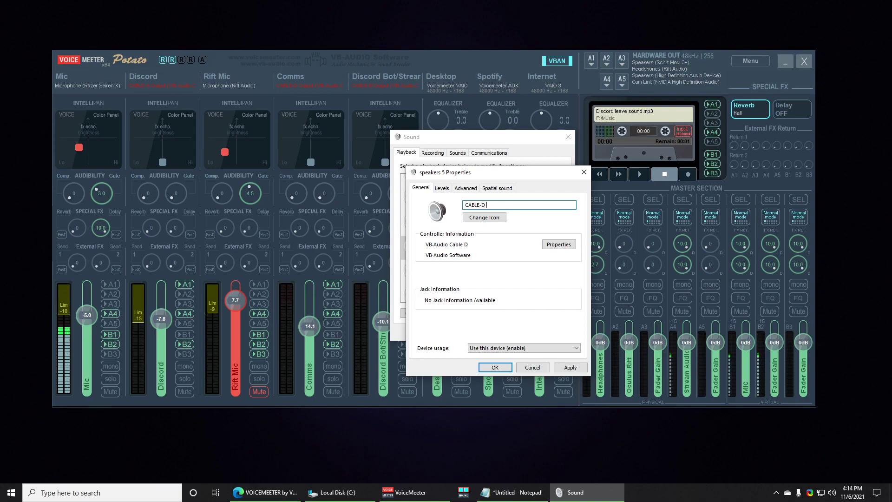
{"action": "type", "text": " Input"}
{"action": "key", "text": "Return"}
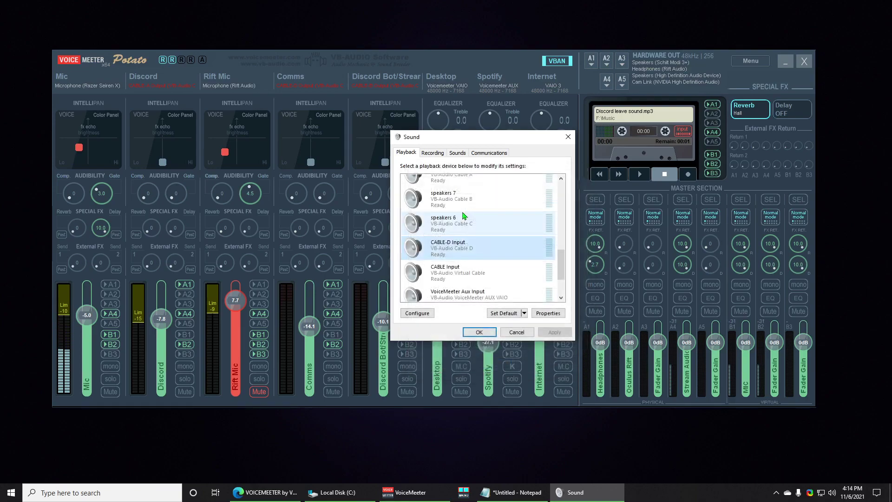
- Rename speakers 6, 7 and 8 to CABLE-C, CABLE-B and CABLE-A Input
{"action": "right_click", "coordinate": [468, 220]}
{"action": "left_click", "coordinate": [496, 304]}
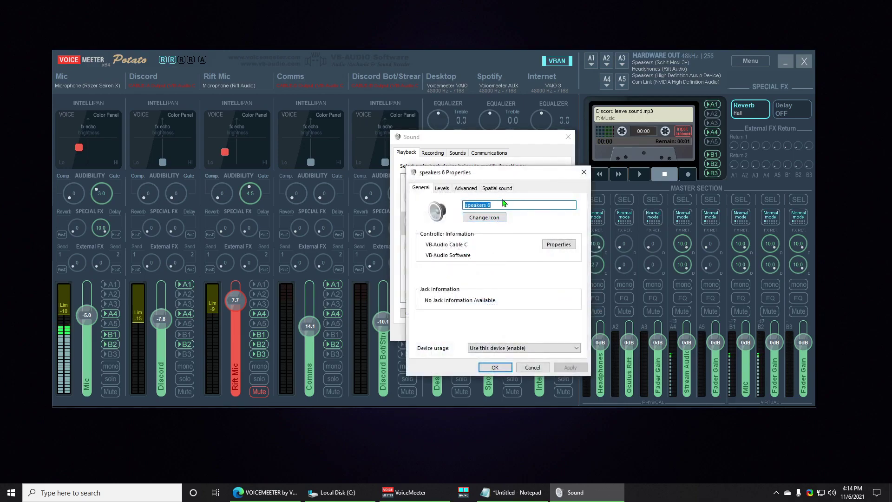
{"action": "type", "text": "CABLE"}
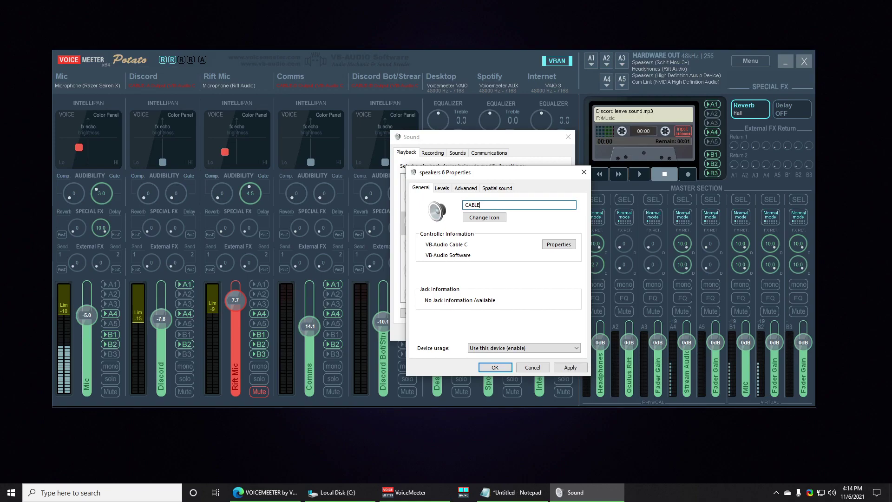
{"action": "type", "text": "-C Input"}
{"action": "key", "text": "Return"}
{"action": "right_click", "coordinate": [488, 204]}
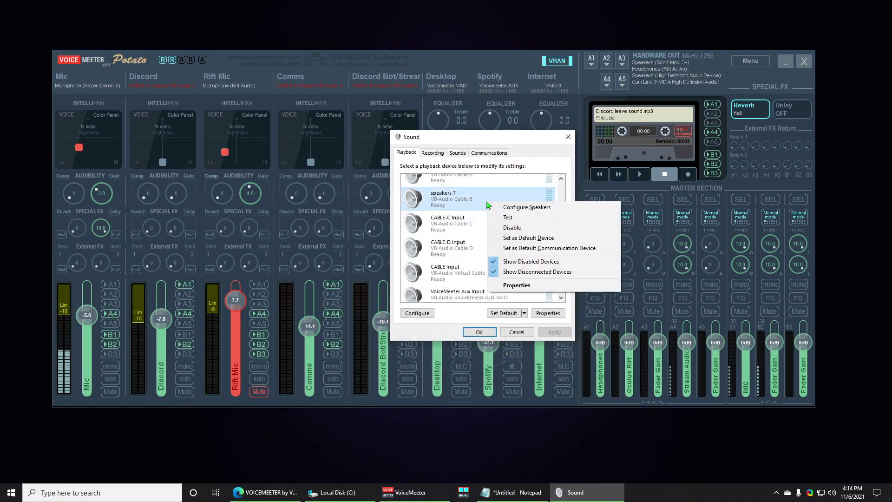
{"action": "left_click", "coordinate": [517, 285]}
{"action": "type", "text": "CAB"}
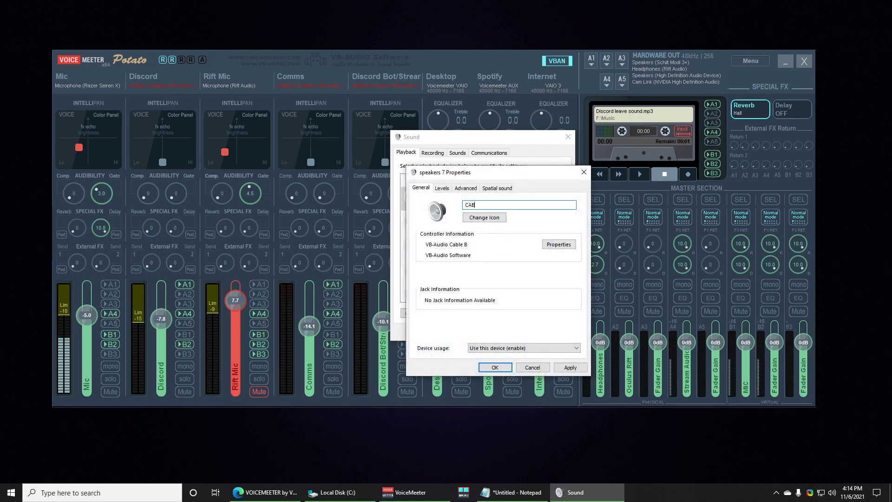
{"action": "type", "text": "LE-B Input"}
{"action": "key", "text": "Return"}
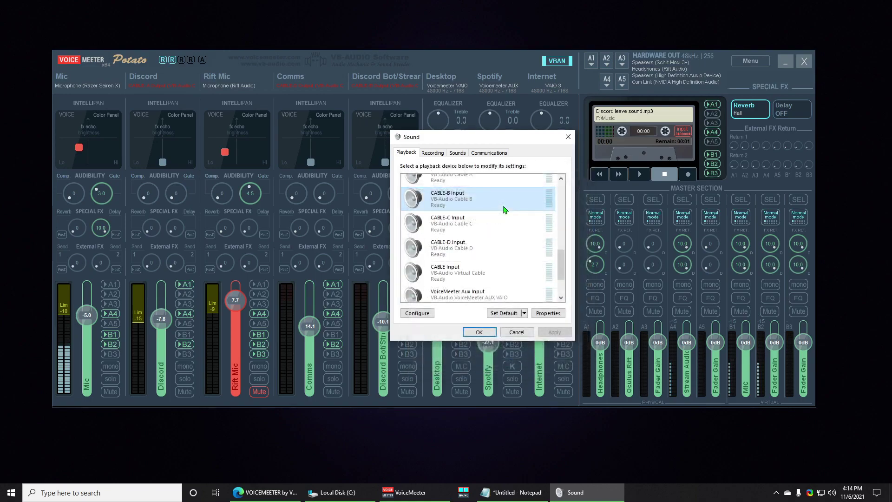
{"action": "right_click", "coordinate": [489, 213]}
{"action": "left_click", "coordinate": [509, 293]}
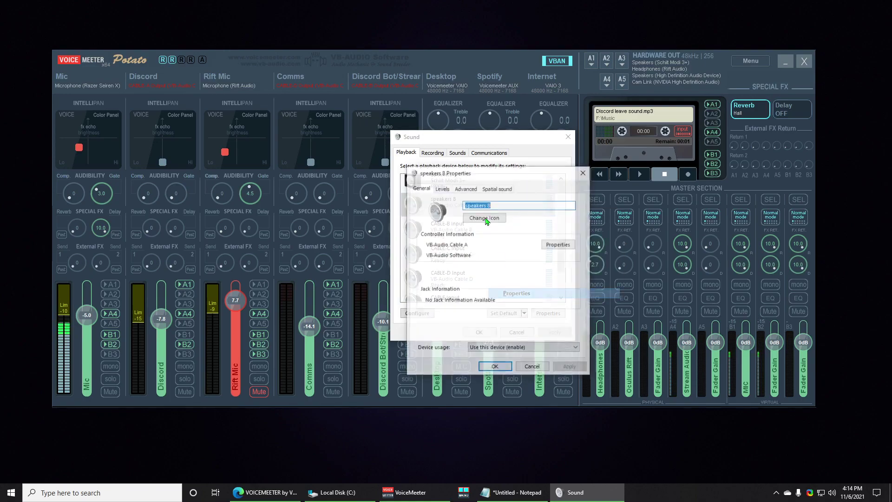
{"action": "type", "text": "CABLE-A Input"}
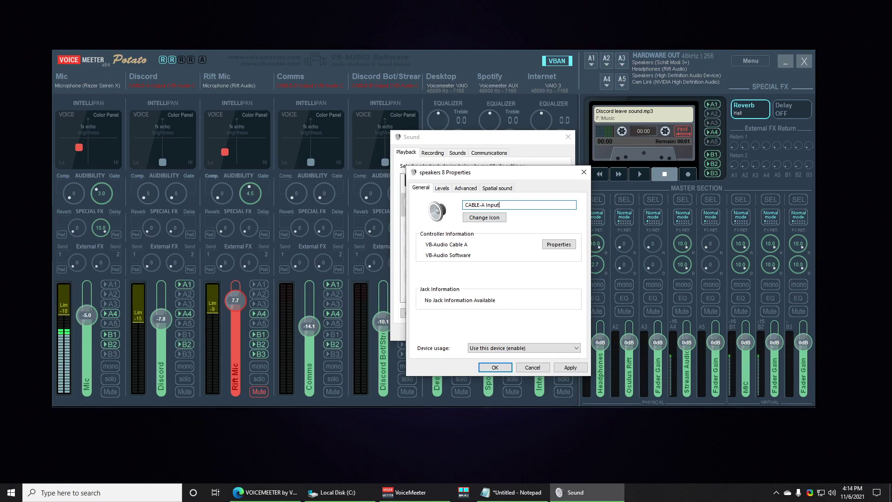
{"action": "key", "text": "Return"}
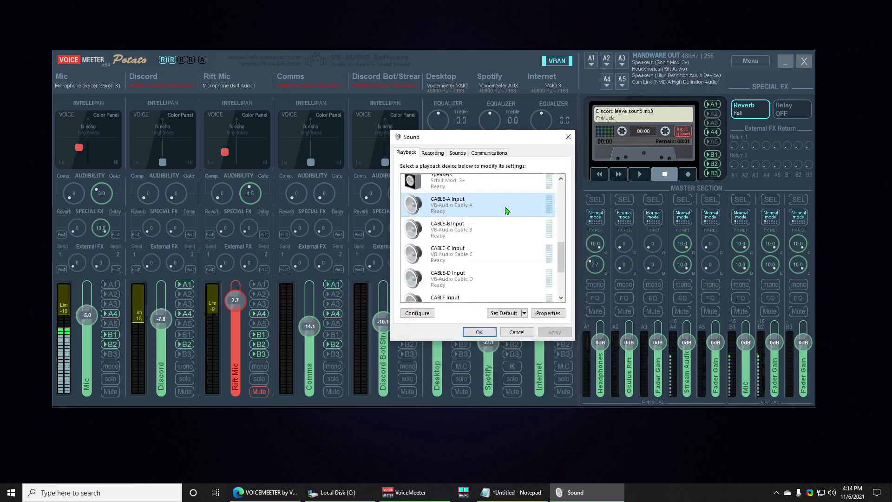
{"action": "scroll", "coordinate": [507, 210], "scroll_direction": "down", "scroll_amount": 1}
{"action": "scroll", "coordinate": [470, 238], "scroll_direction": "down", "scroll_amount": 1}
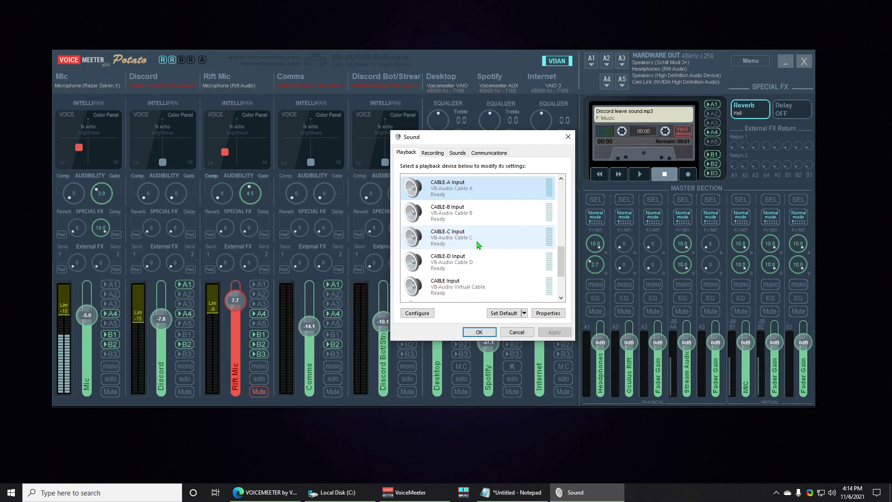
{"action": "scroll", "coordinate": [447, 219], "scroll_direction": "down", "scroll_amount": 5}
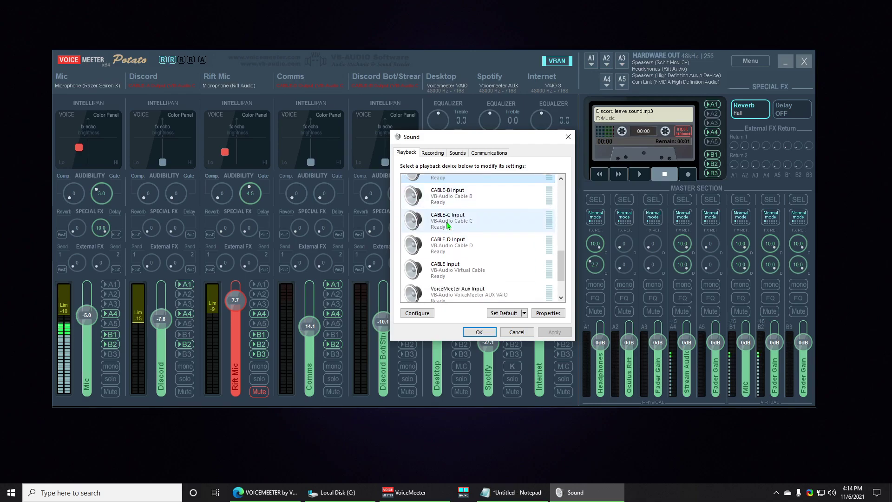
- Rerun the driver check, now reporting 48 bad pin icon errors, and return to the Sound list
{"action": "left_click", "coordinate": [764, 61]}
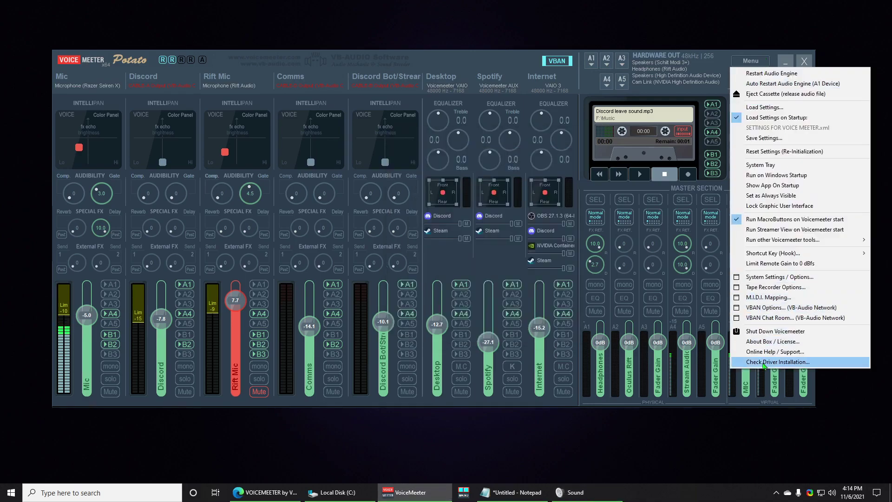
{"action": "left_click", "coordinate": [764, 362]}
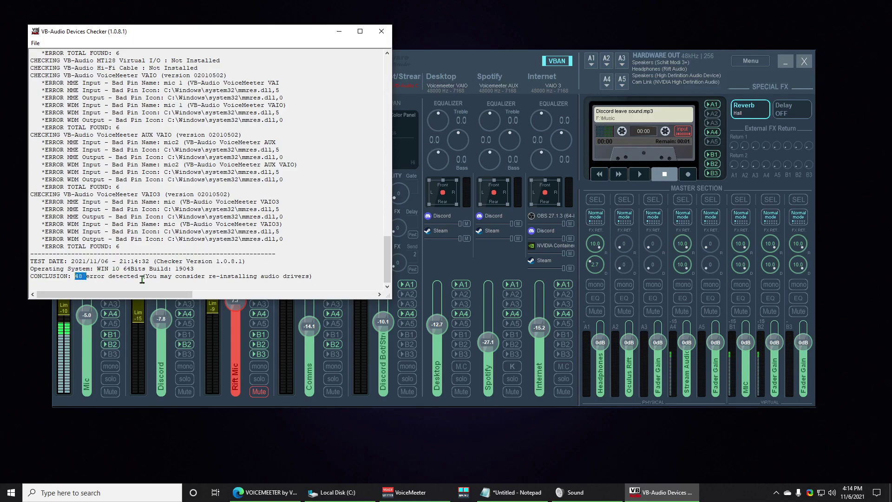
{"action": "left_click", "coordinate": [381, 36]}
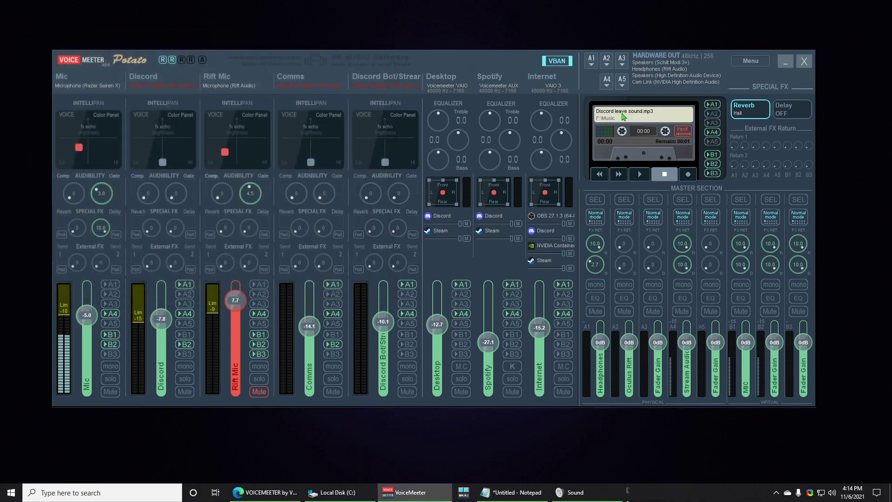
{"action": "left_click", "coordinate": [597, 498]}
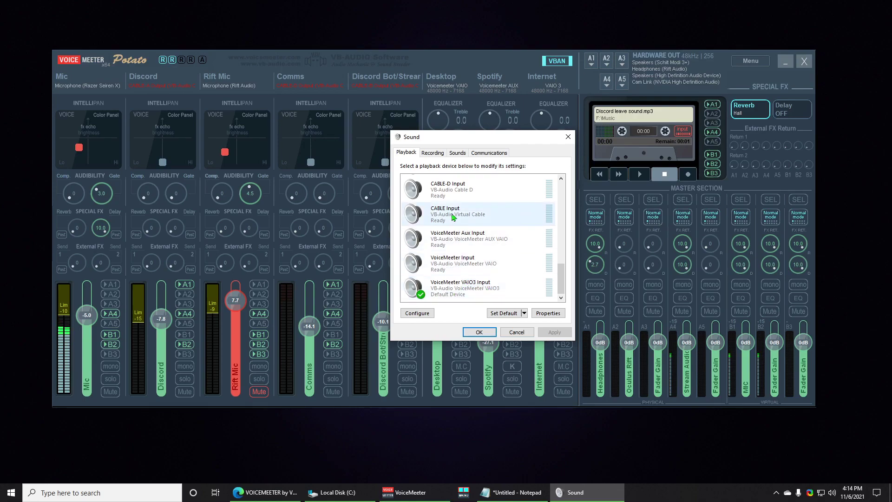
- Open the VoiceMeeter Input device's properties and its Change Icon chooser
{"action": "right_click", "coordinate": [455, 290]}
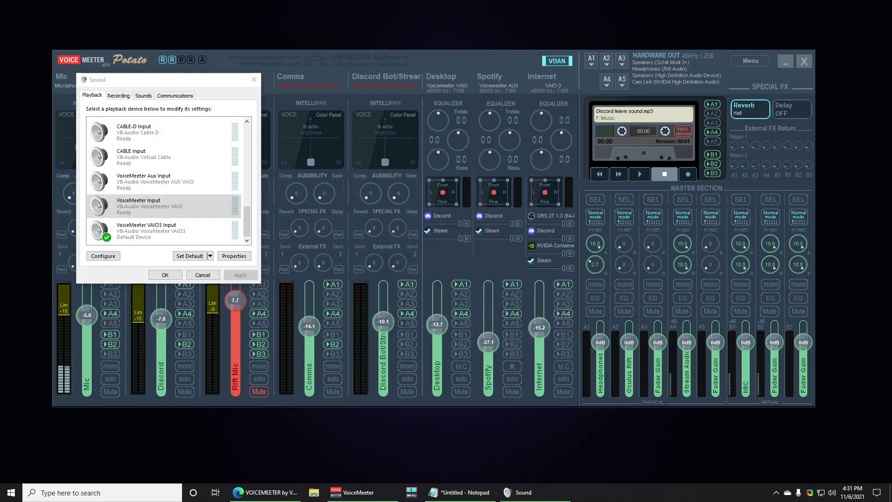
{"action": "left_click", "coordinate": [150, 210]}
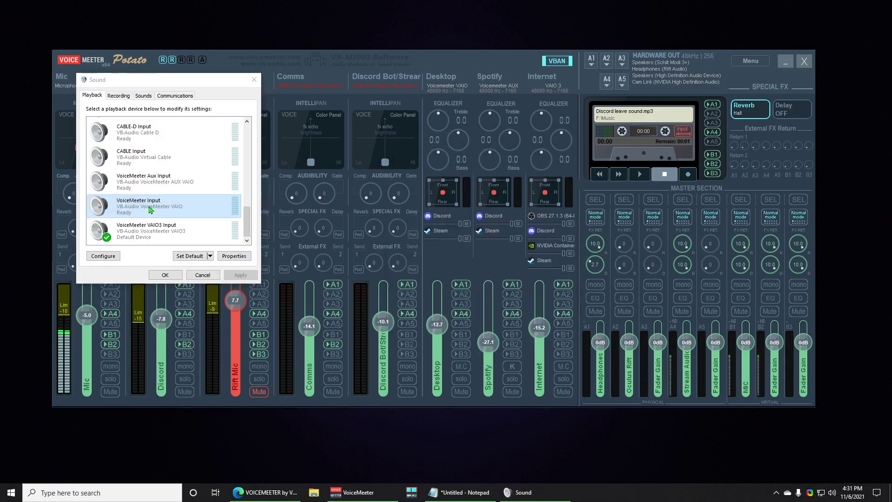
{"action": "left_click", "coordinate": [217, 216]}
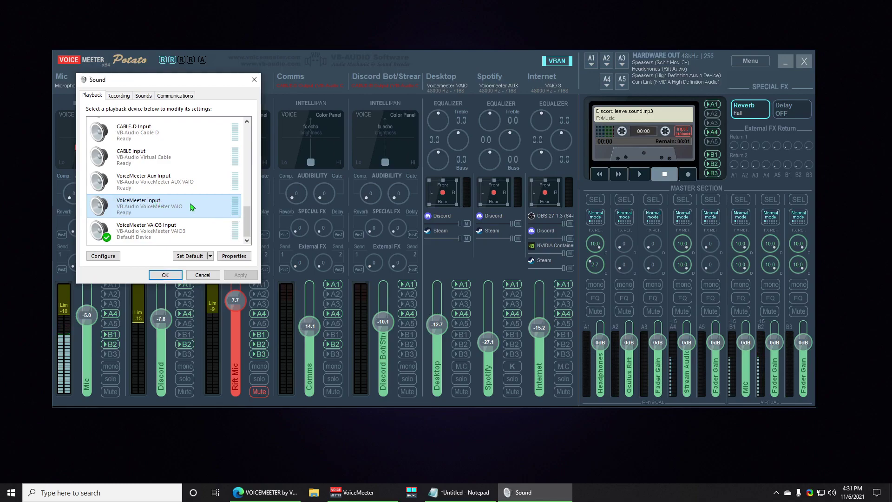
{"action": "right_click", "coordinate": [135, 206]}
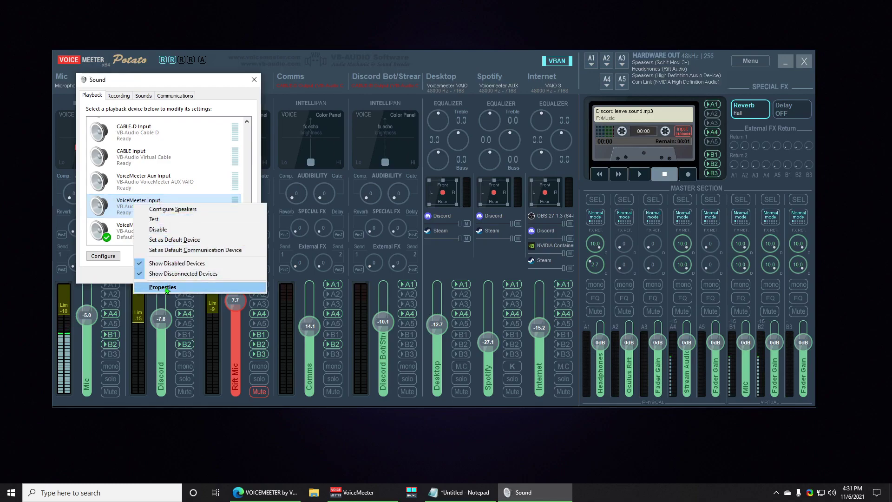
{"action": "left_click", "coordinate": [166, 288]}
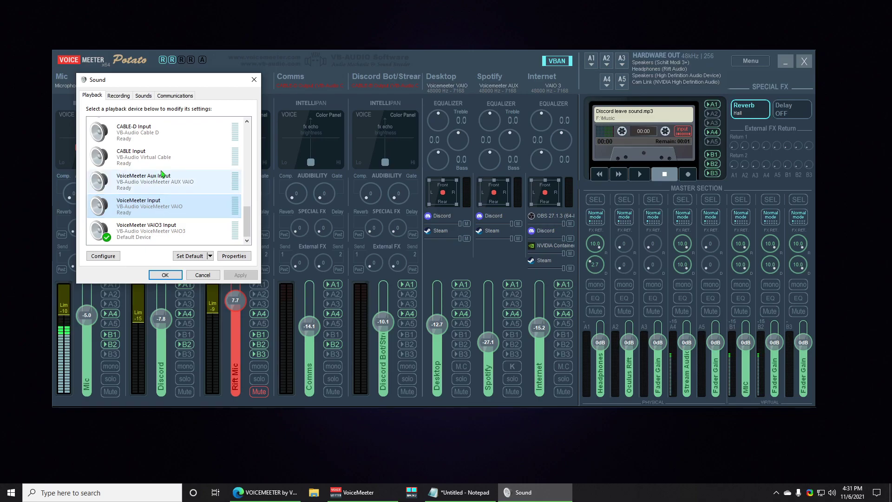
{"action": "right_click", "coordinate": [135, 209]}
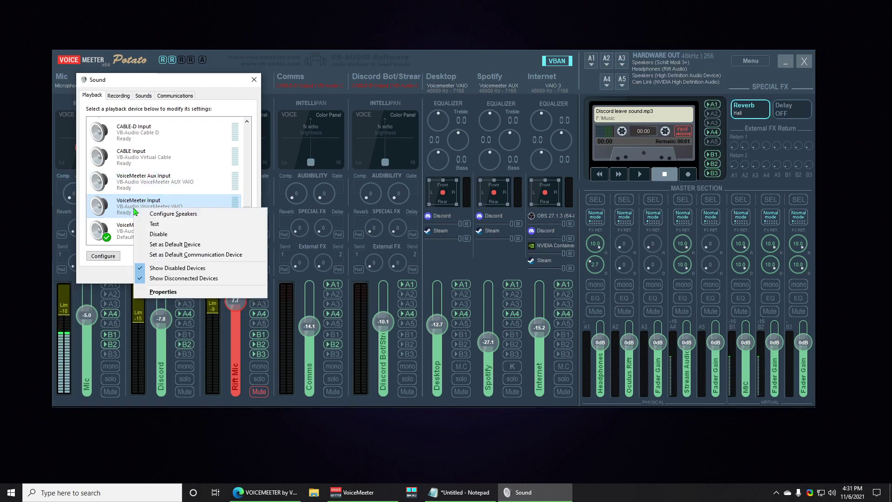
{"action": "left_click", "coordinate": [158, 301]}
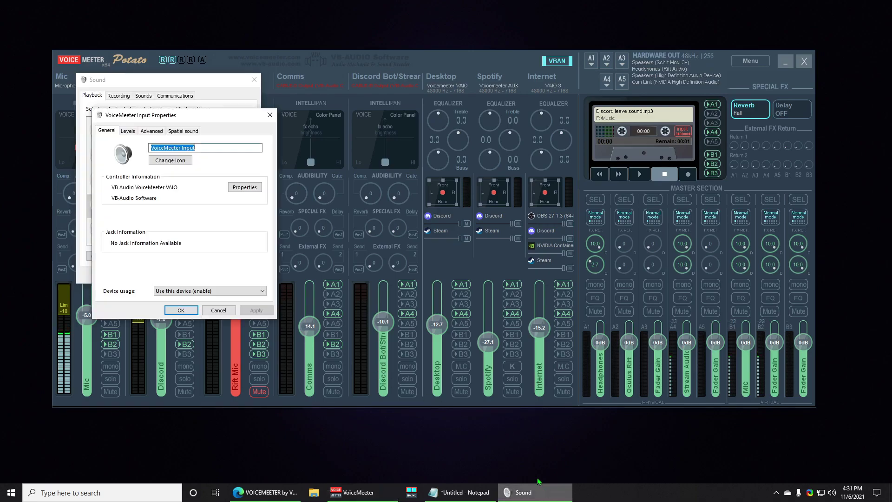
{"action": "left_click", "coordinate": [163, 164]}
{"action": "left_click_drag", "start_coordinate": [188, 161], "coordinate": [343, 138]}
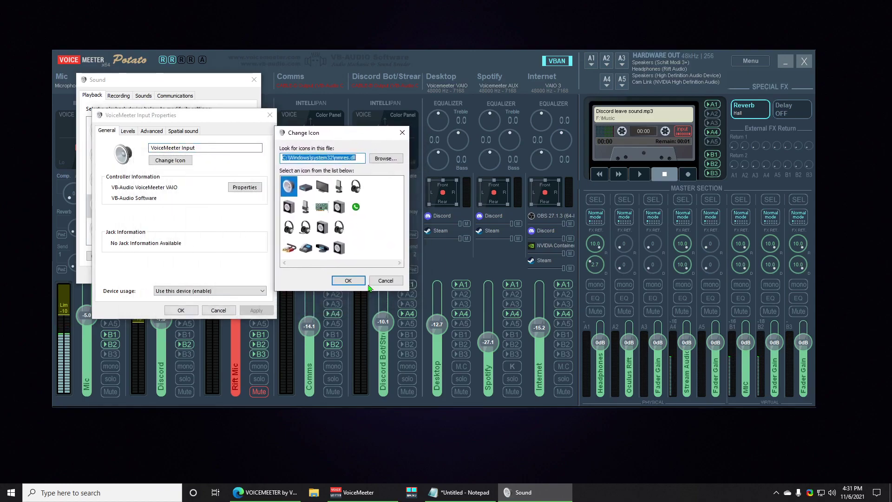
- Browse to the C:\Windows\System32\drivers folder for an icon source
{"action": "left_click", "coordinate": [381, 159]}
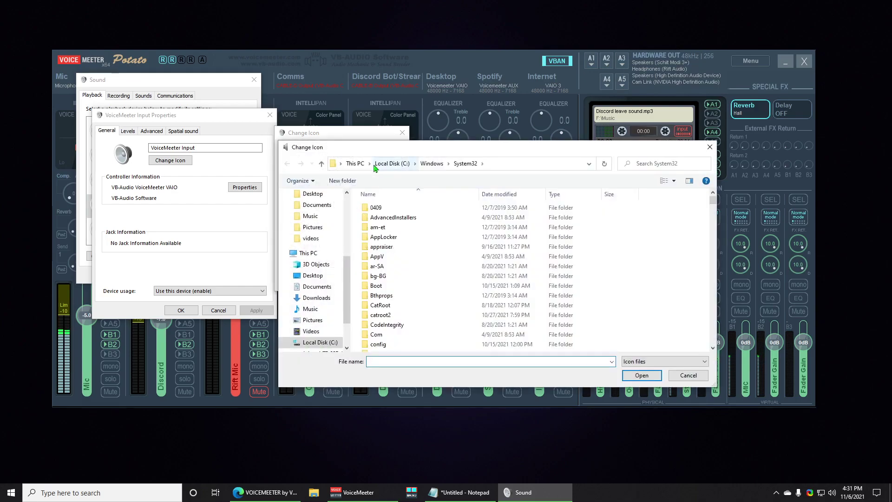
{"action": "left_click", "coordinate": [393, 164]}
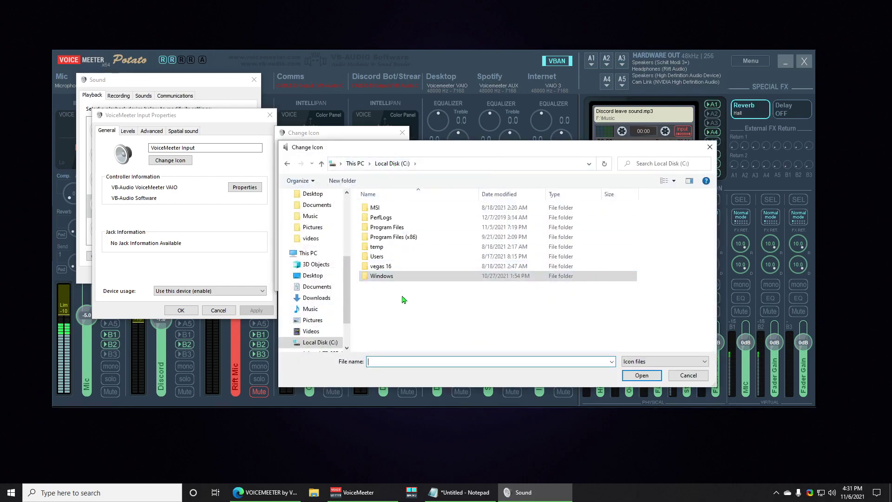
{"action": "double_click", "coordinate": [393, 278]}
{"action": "scroll", "coordinate": [400, 260], "scroll_direction": "down", "scroll_amount": 15}
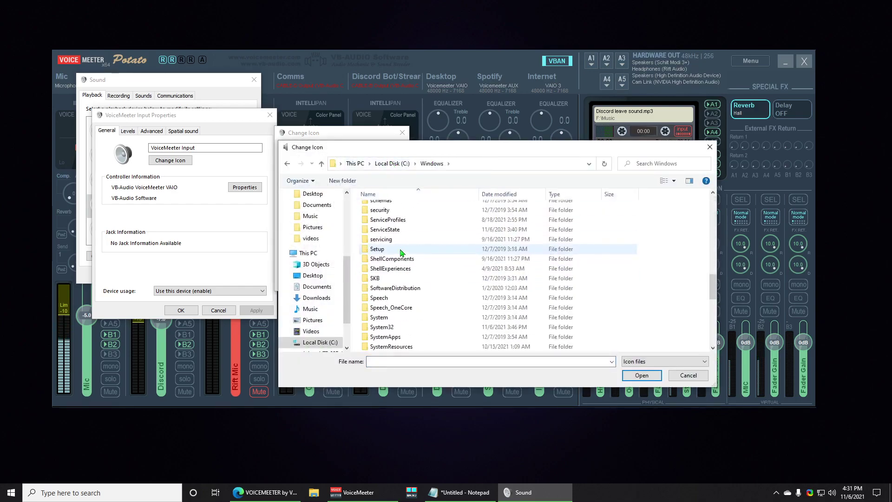
{"action": "double_click", "coordinate": [404, 327]}
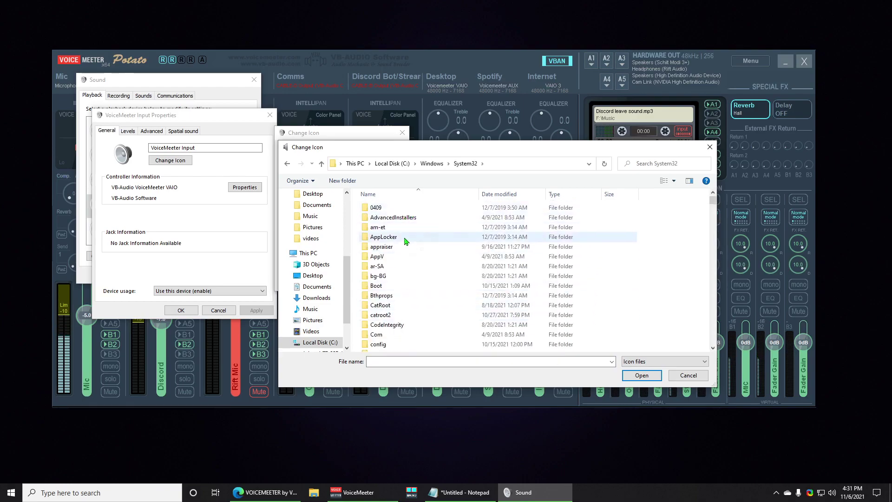
{"action": "scroll", "coordinate": [406, 244], "scroll_direction": "down", "scroll_amount": 3}
{"action": "scroll", "coordinate": [405, 242], "scroll_direction": "up", "scroll_amount": 3}
{"action": "scroll", "coordinate": [400, 275], "scroll_direction": "down", "scroll_amount": 1}
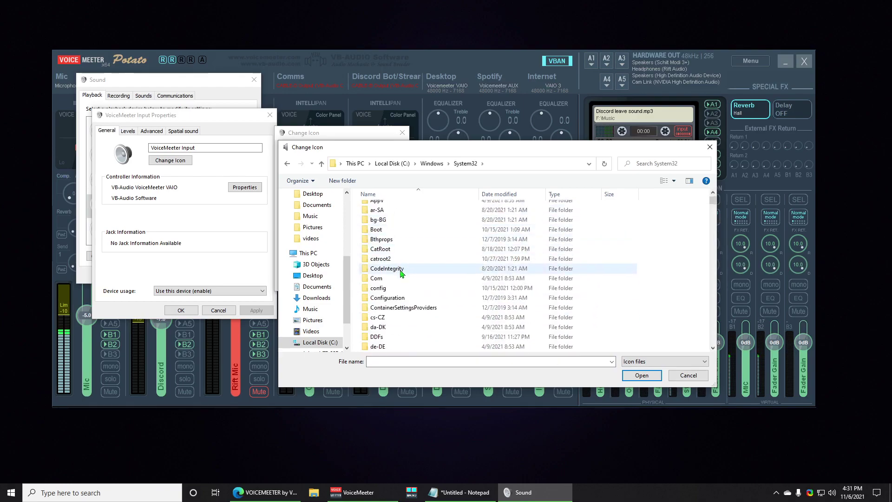
{"action": "scroll", "coordinate": [399, 269], "scroll_direction": "down", "scroll_amount": 4}
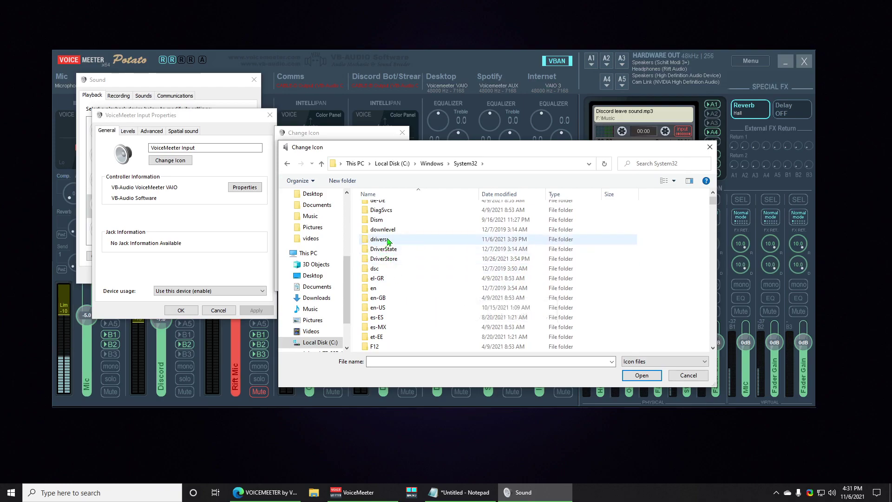
{"action": "double_click", "coordinate": [391, 238]}
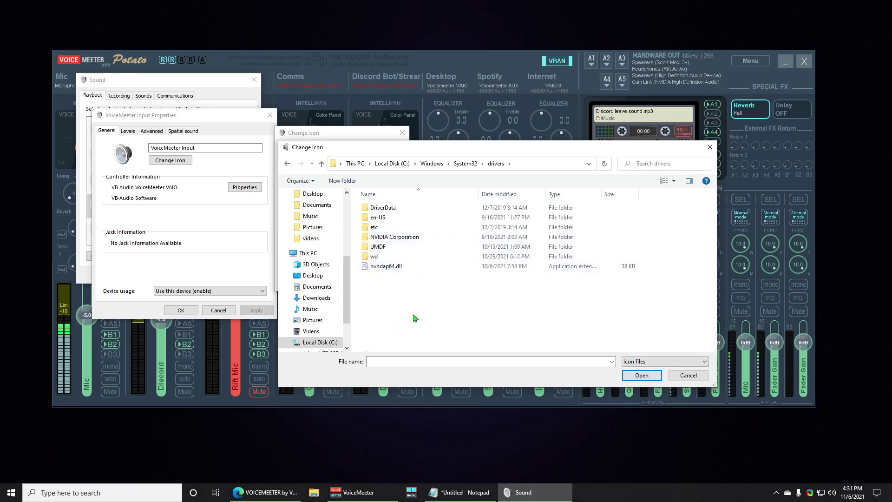
- Show all file types and apply the icon from vbaudio_vmvaio64_win10.sys
{"action": "left_click", "coordinate": [641, 362]}
{"action": "left_click", "coordinate": [632, 399]}
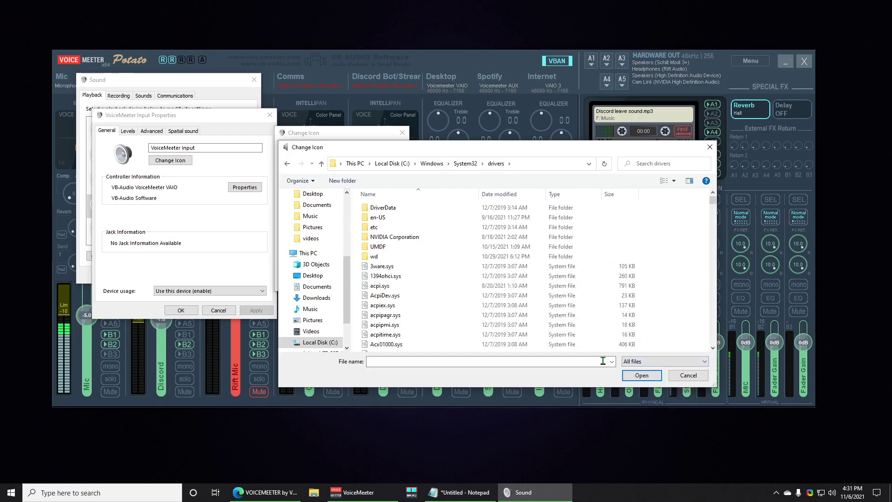
{"action": "scroll", "coordinate": [472, 268], "scroll_direction": "down", "scroll_amount": 15}
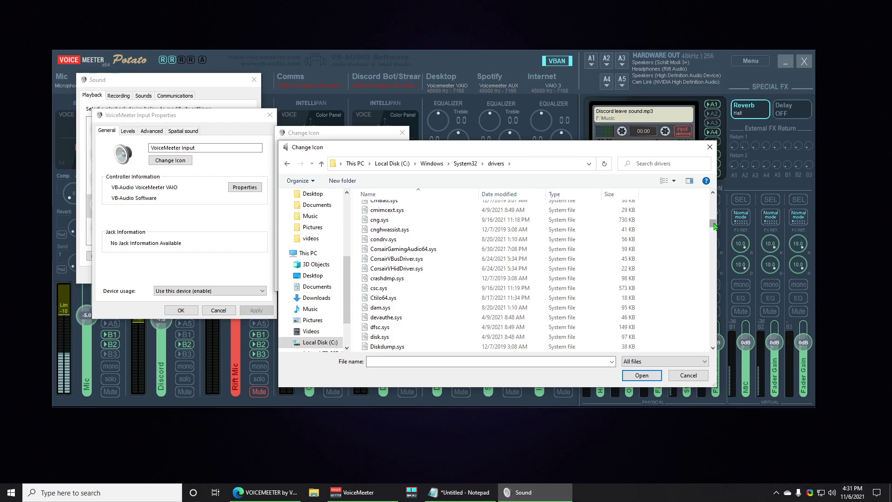
{"action": "left_click_drag", "start_coordinate": [714, 226], "coordinate": [709, 324]}
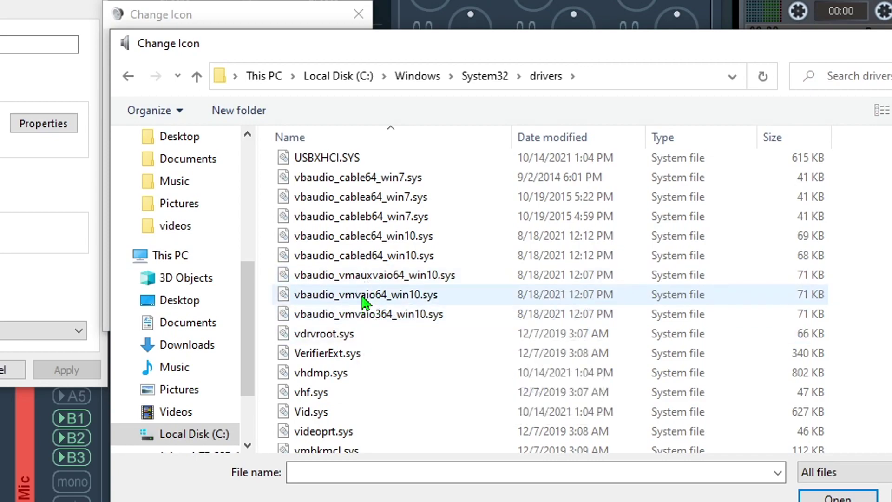
{"action": "double_click", "coordinate": [364, 294]}
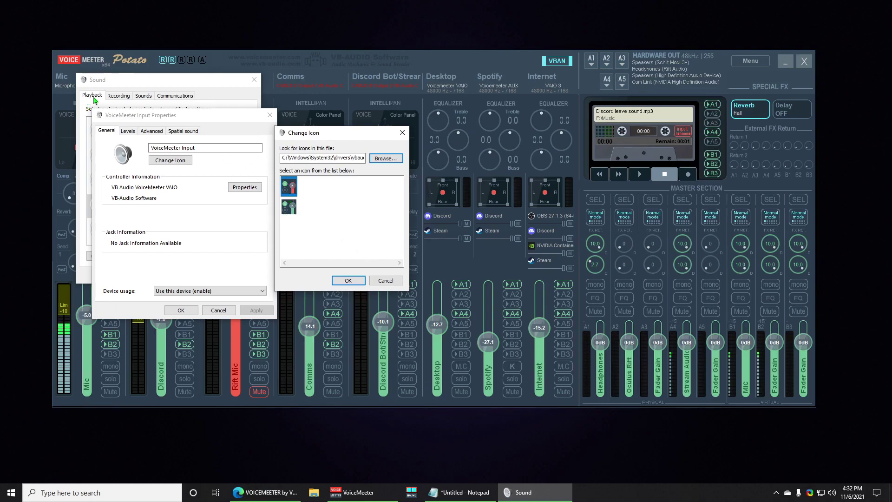
{"action": "left_click", "coordinate": [355, 282]}
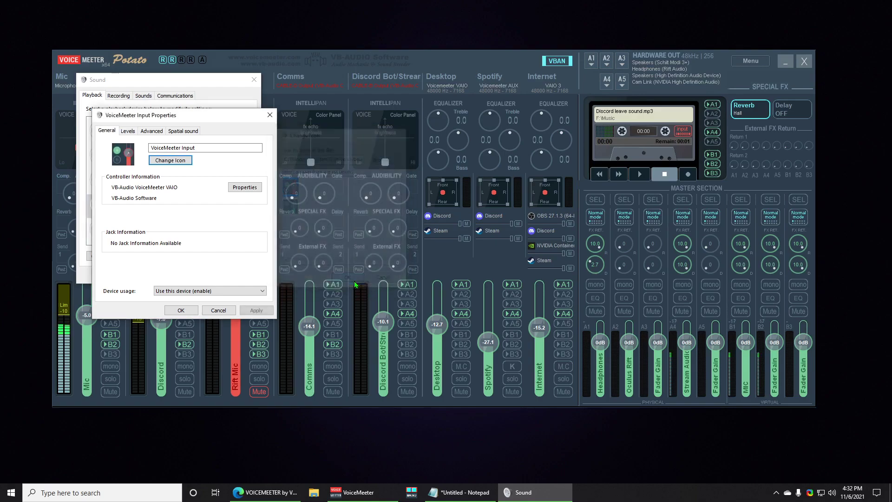
{"action": "left_click", "coordinate": [256, 314]}
- Open VoiceMeeter Aux Input's Change Icon chooser and browse to the drivers folder
{"action": "left_click", "coordinate": [181, 310]}
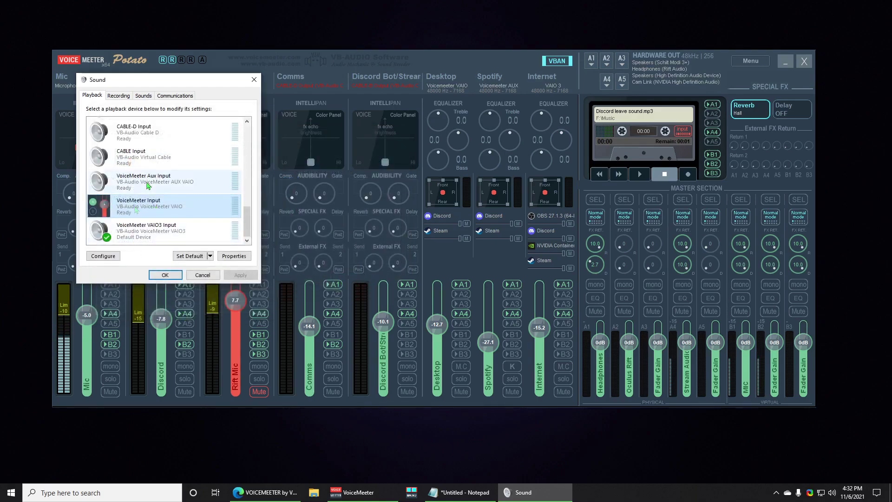
{"action": "right_click", "coordinate": [148, 182]}
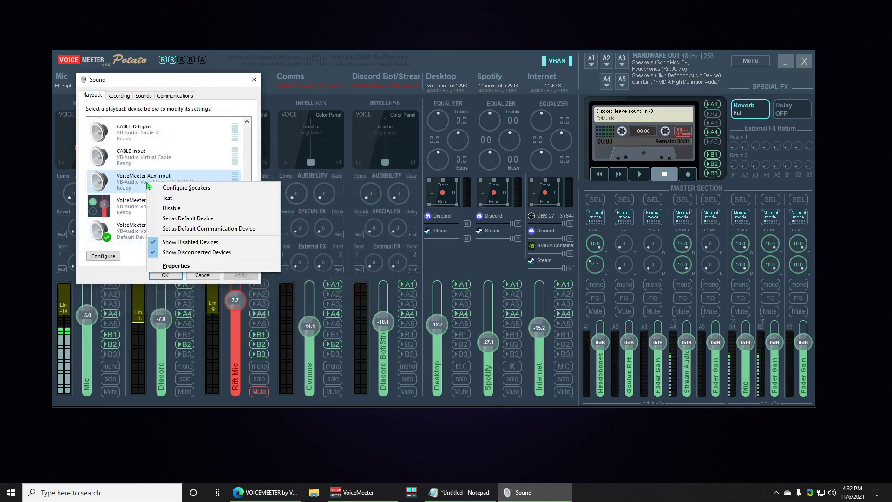
{"action": "left_click", "coordinate": [195, 265]}
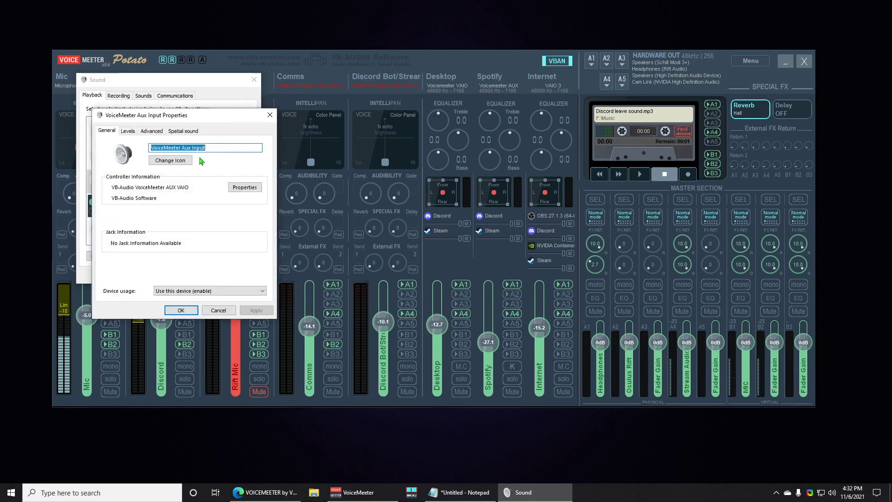
{"action": "left_click", "coordinate": [170, 161]}
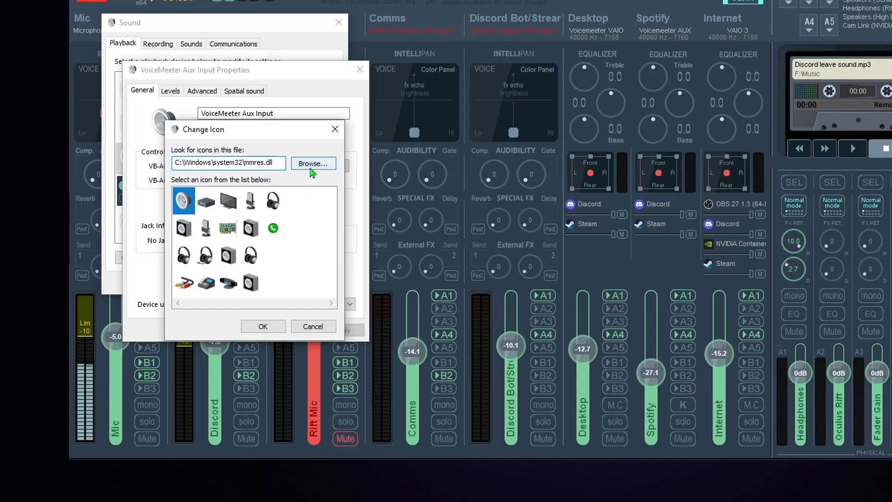
{"action": "left_click", "coordinate": [235, 183]}
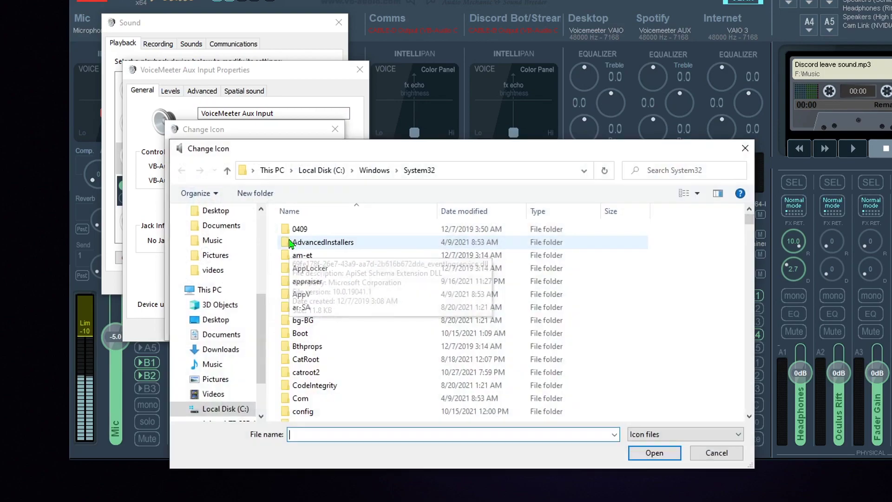
{"action": "scroll", "coordinate": [390, 338], "scroll_direction": "down", "scroll_amount": 8}
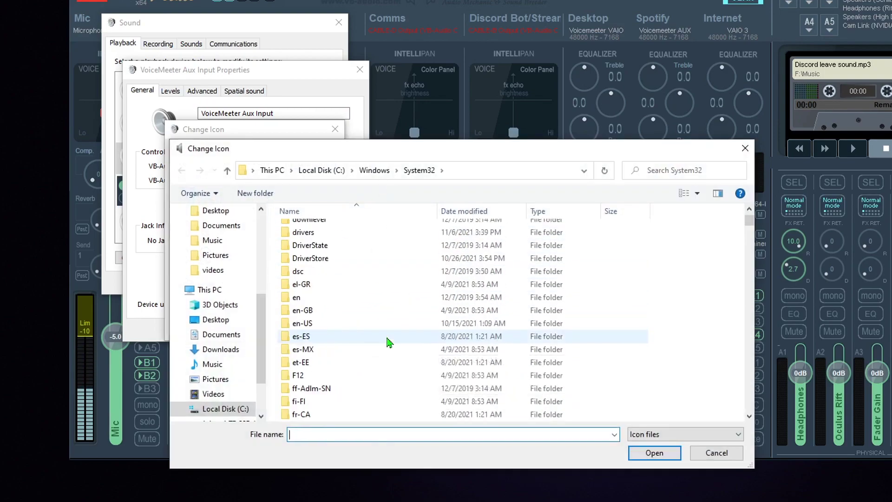
{"action": "scroll", "coordinate": [386, 338], "scroll_direction": "down", "scroll_amount": 10}
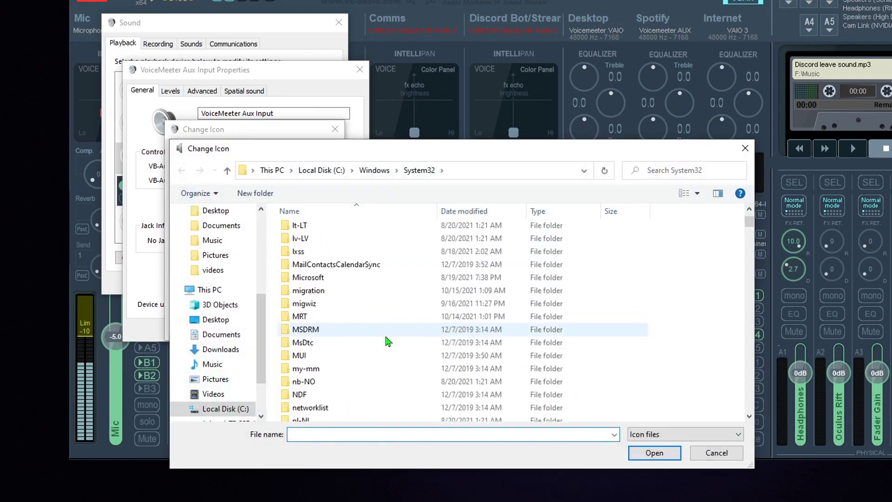
{"action": "scroll", "coordinate": [386, 341], "scroll_direction": "up", "scroll_amount": 18}
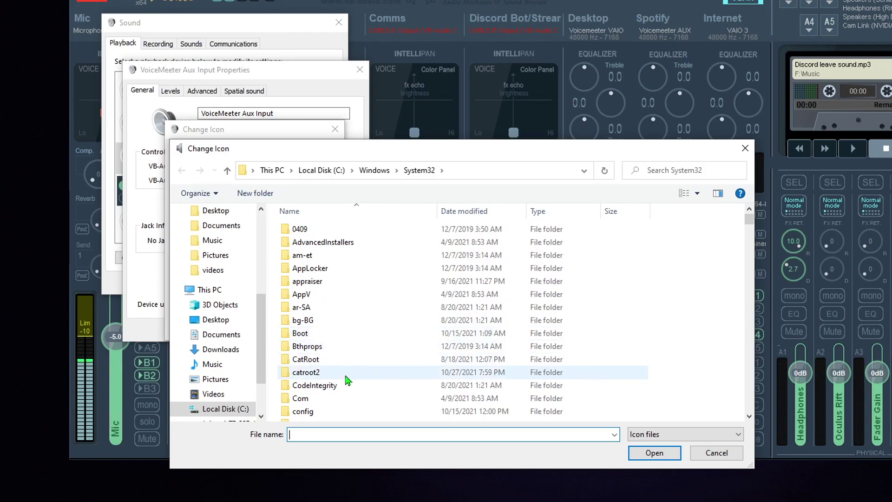
{"action": "scroll", "coordinate": [329, 327], "scroll_direction": "down", "scroll_amount": 8}
{"action": "double_click", "coordinate": [319, 281]}
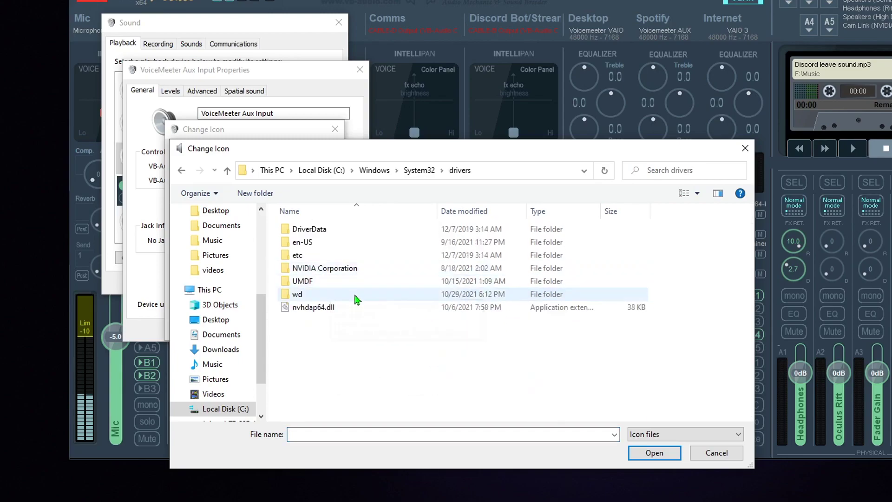
- List all files and apply the icon from vbaudio_vmauxvaio64_win10.sys
{"action": "left_click", "coordinate": [660, 434]}
{"action": "left_click", "coordinate": [651, 487]}
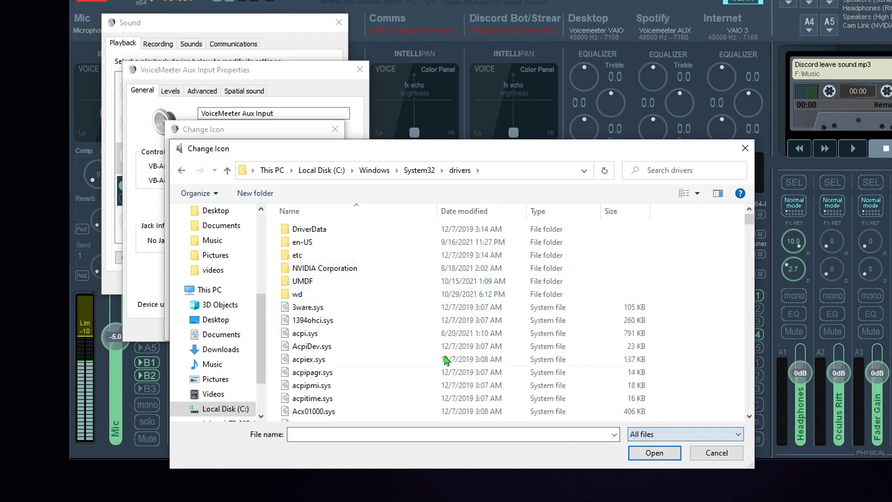
{"action": "scroll", "coordinate": [445, 360], "scroll_direction": "down", "scroll_amount": 20}
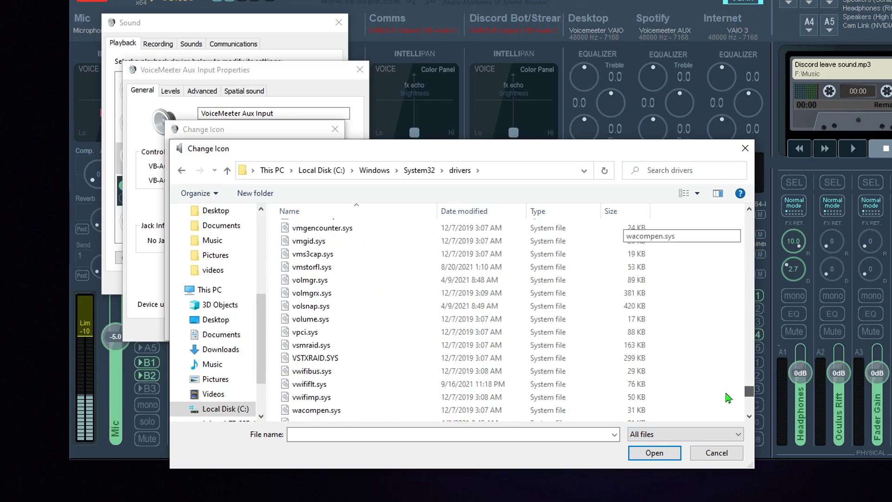
{"action": "scroll", "coordinate": [728, 399], "scroll_direction": "up", "scroll_amount": 8}
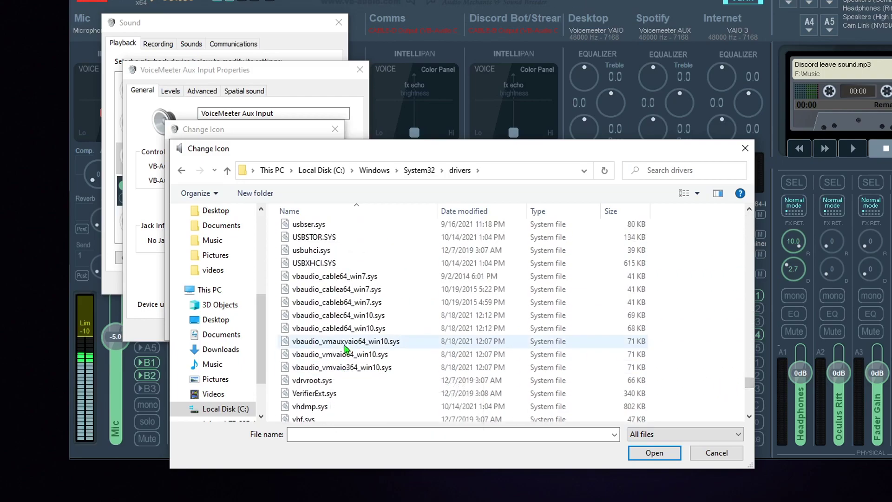
{"action": "double_click", "coordinate": [344, 344]}
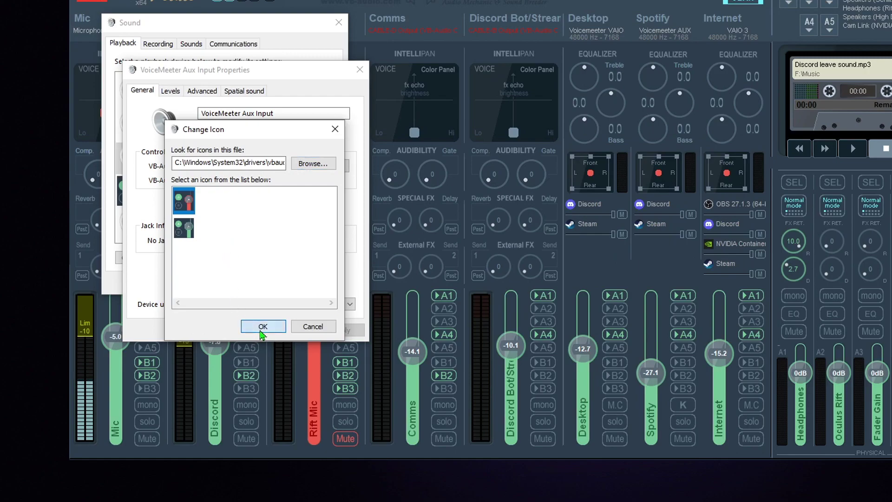
{"action": "left_click", "coordinate": [257, 327]}
{"action": "left_click", "coordinate": [329, 331]}
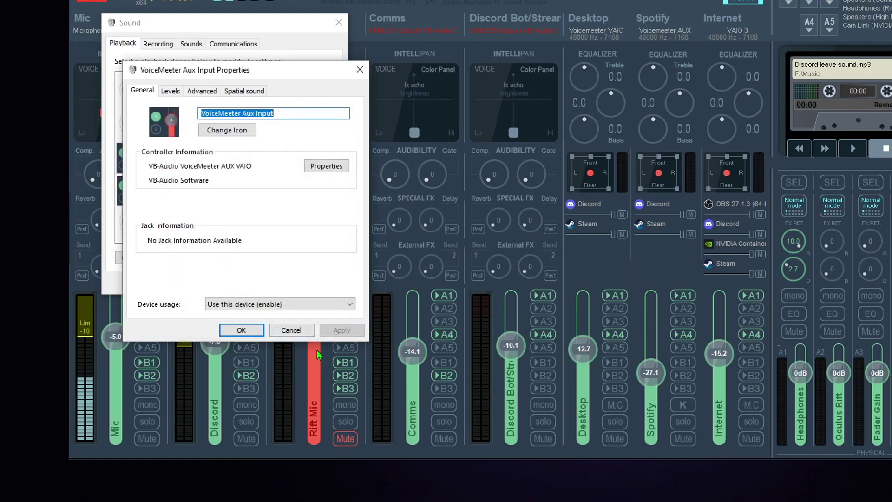
{"action": "left_click", "coordinate": [238, 330]}
- Open VoiceMeeter VAIO3 Input's properties and browse for a new icon file
{"action": "left_click", "coordinate": [197, 233]}
{"action": "right_click", "coordinate": [198, 229]}
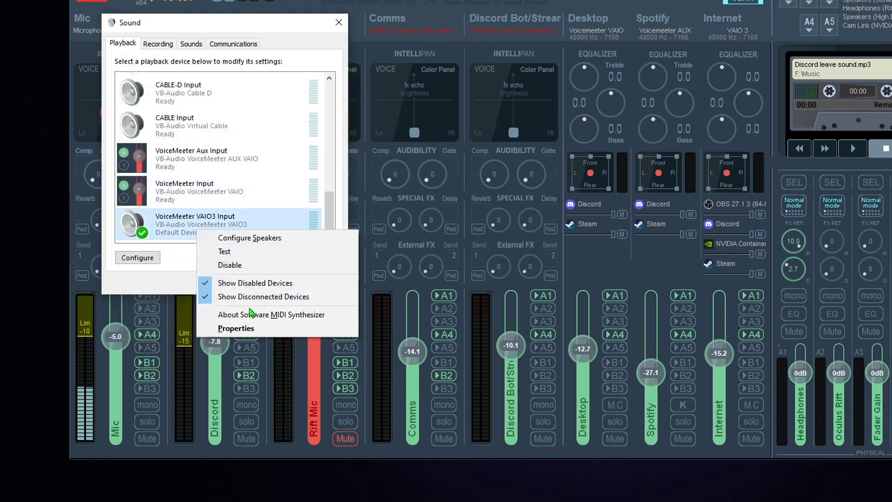
{"action": "left_click", "coordinate": [218, 329]}
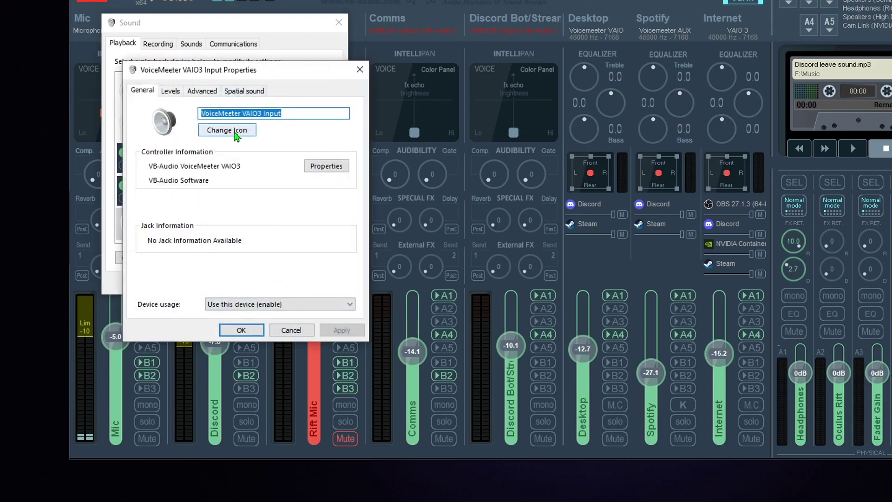
{"action": "left_click", "coordinate": [219, 131]}
{"action": "left_click", "coordinate": [307, 163]}
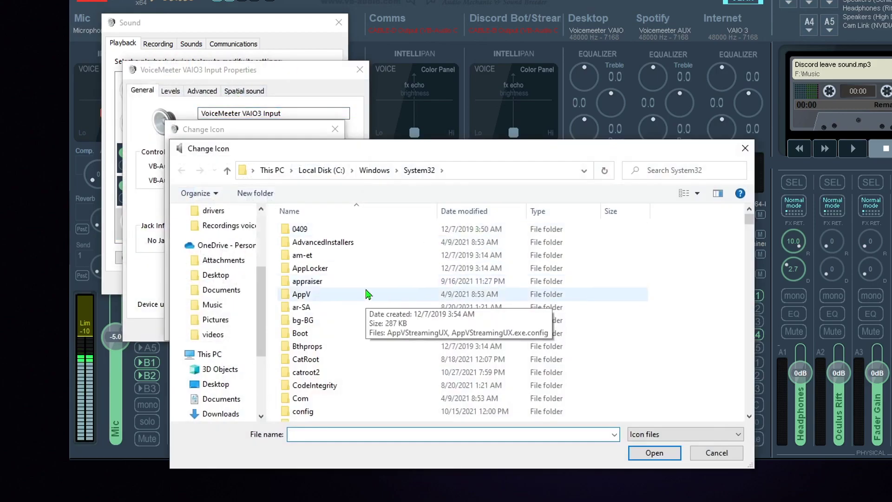
- Load the icon from drivers\vbaudio_vmvaio364_win10.sys, with All files listed, and confirm it
{"action": "scroll", "coordinate": [330, 337], "scroll_direction": "down", "scroll_amount": 4}
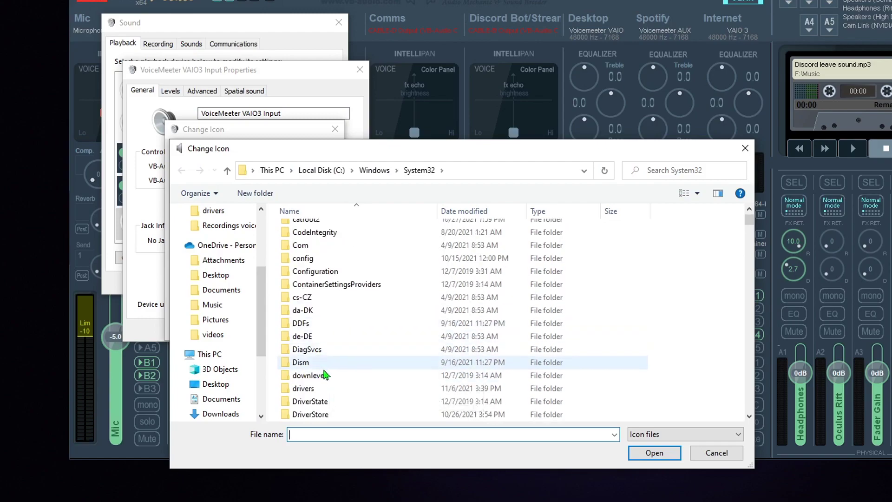
{"action": "double_click", "coordinate": [303, 388]}
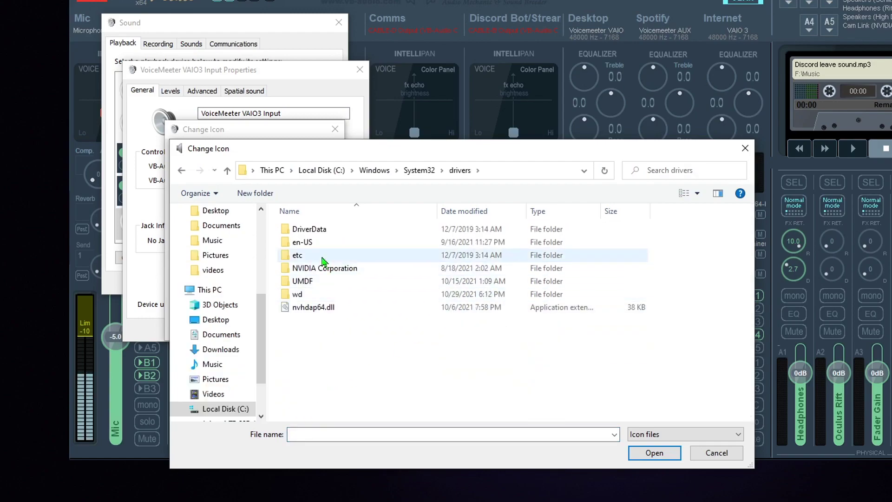
{"action": "left_click", "coordinate": [660, 434]}
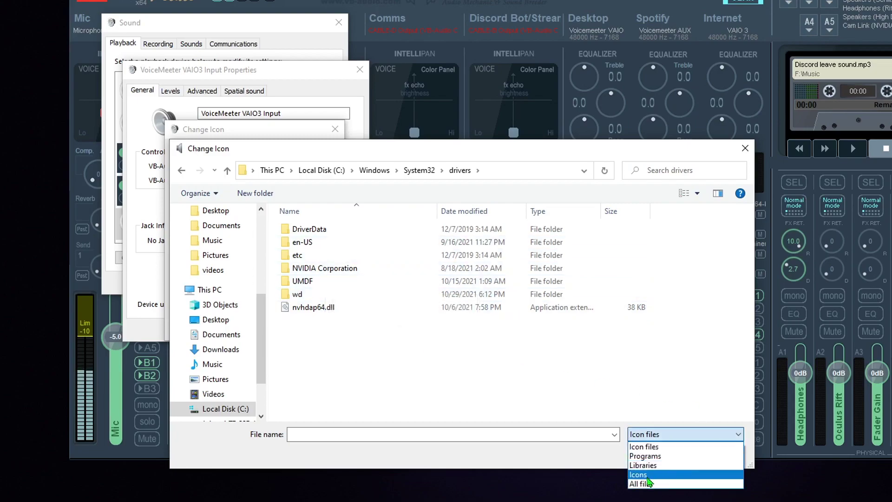
{"action": "left_click", "coordinate": [641, 484]}
{"action": "scroll", "coordinate": [680, 303], "scroll_direction": "down", "scroll_amount": 8}
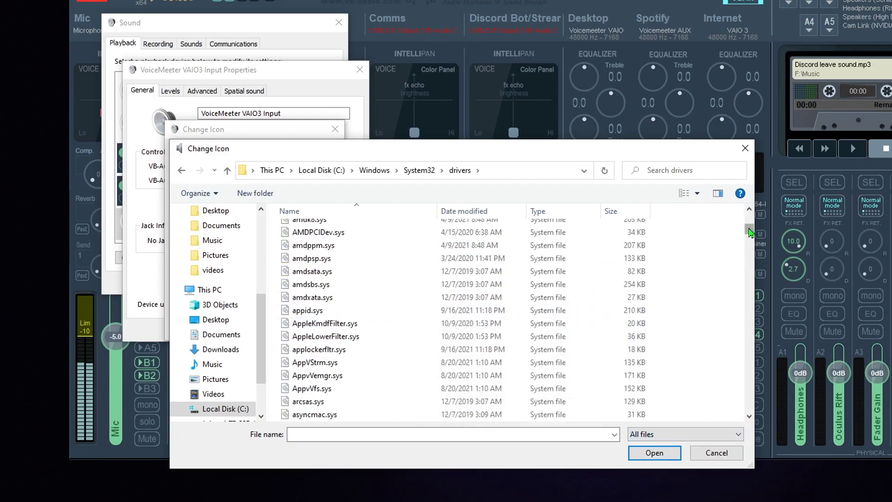
{"action": "left_click_drag", "start_coordinate": [750, 231], "coordinate": [749, 385]}
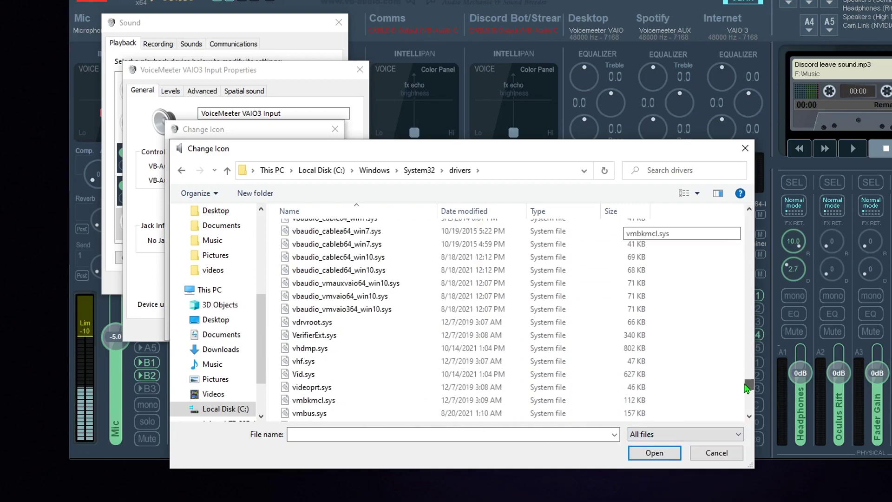
{"action": "double_click", "coordinate": [349, 309]}
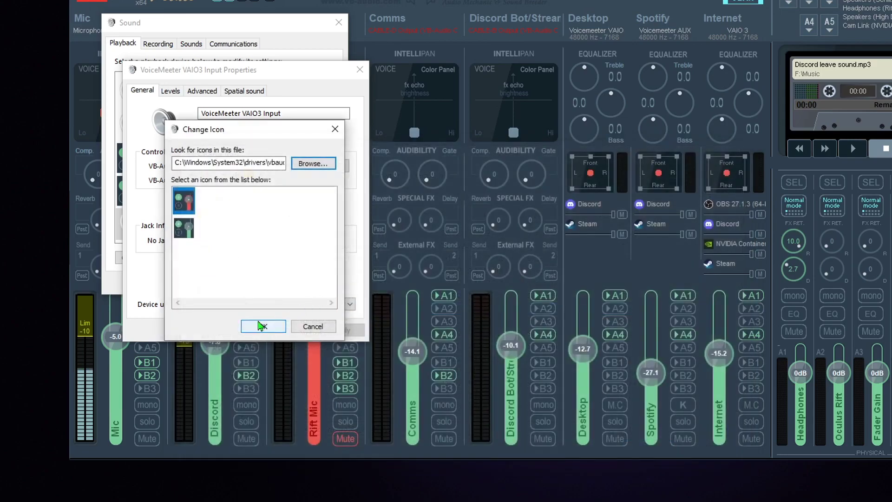
{"action": "left_click", "coordinate": [262, 328]}
{"action": "left_click", "coordinate": [343, 331]}
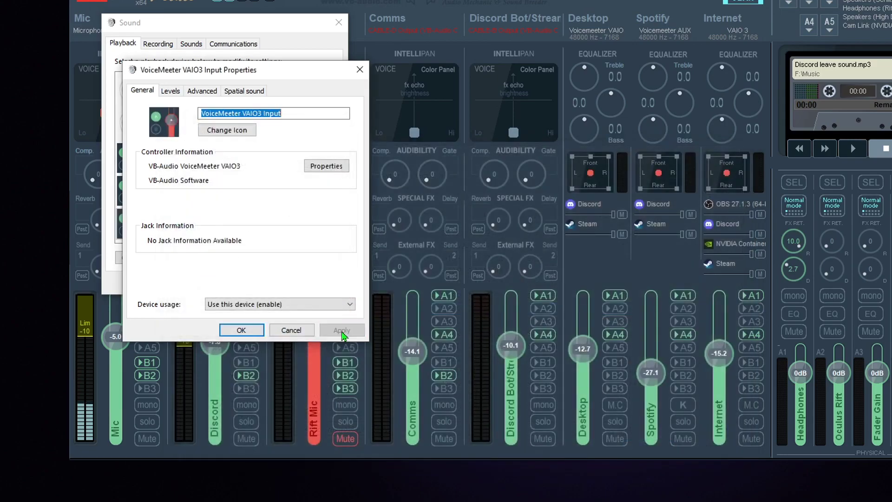
{"action": "left_click", "coordinate": [249, 328]}
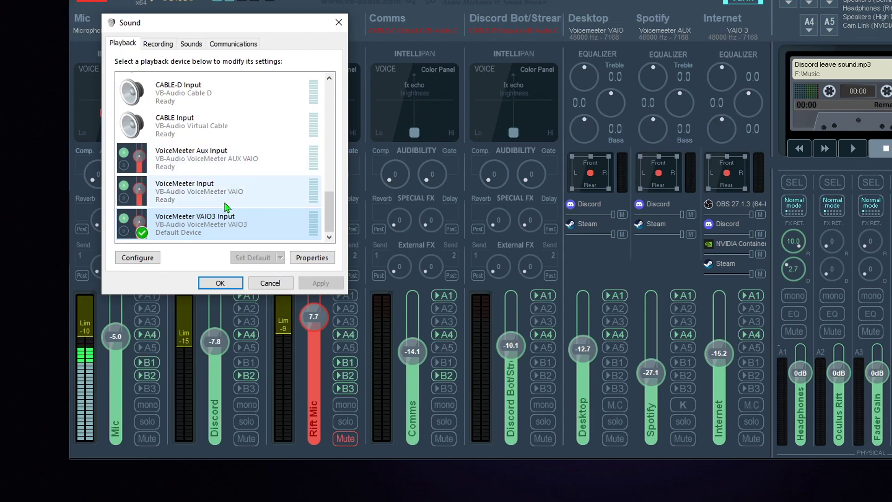
- Scroll the playback list up to CABLE Input and open its context menu
{"action": "scroll", "coordinate": [221, 199], "scroll_direction": "up", "scroll_amount": 3}
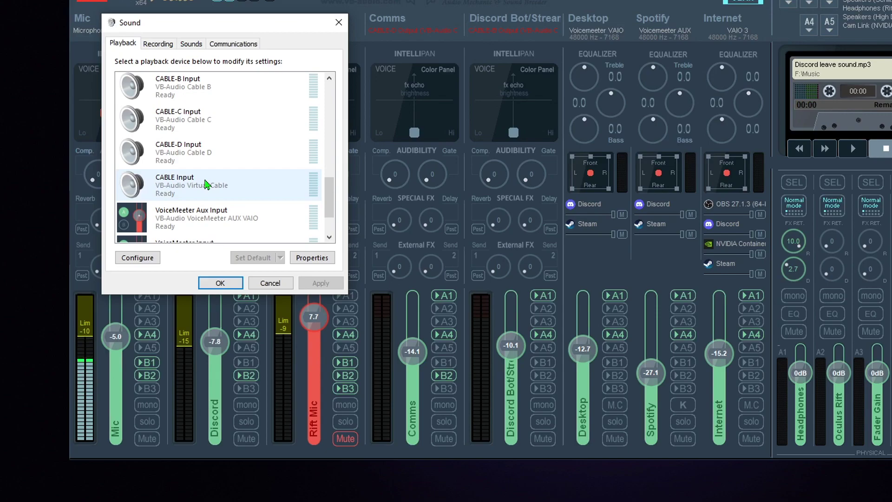
{"action": "right_click", "coordinate": [206, 185]}
{"action": "left_click", "coordinate": [205, 185]}
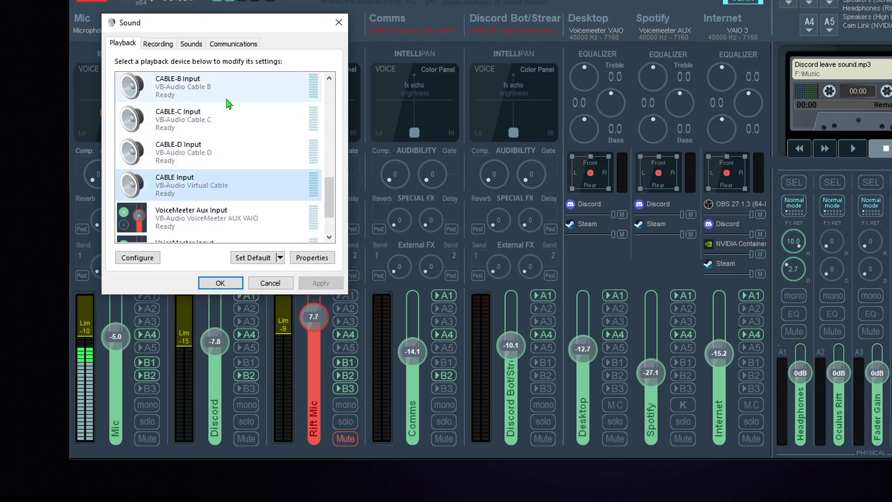
{"action": "scroll", "coordinate": [189, 166], "scroll_direction": "down", "scroll_amount": 2}
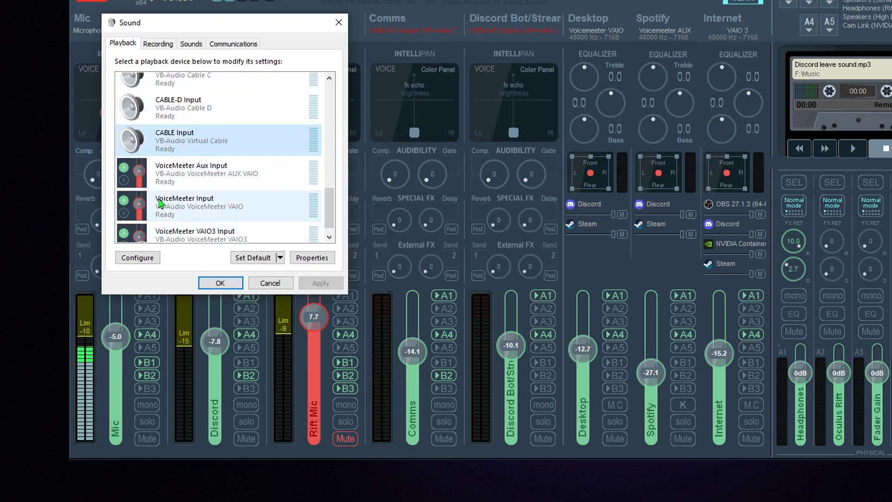
{"action": "scroll", "coordinate": [209, 149], "scroll_direction": "up", "scroll_amount": 1}
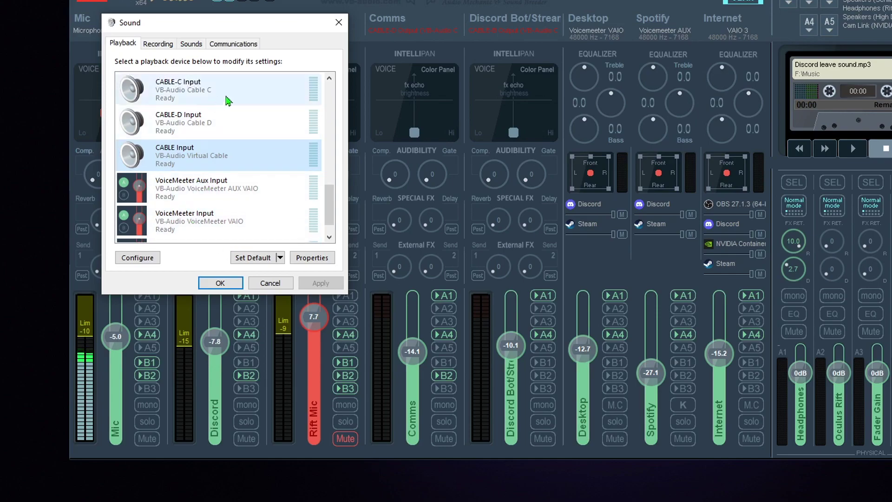
{"action": "scroll", "coordinate": [234, 157], "scroll_direction": "up", "scroll_amount": 2}
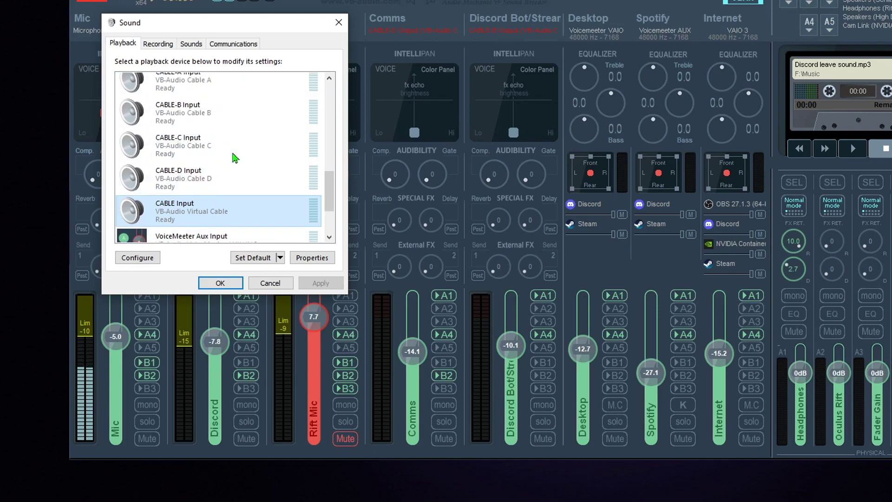
{"action": "right_click", "coordinate": [189, 210]}
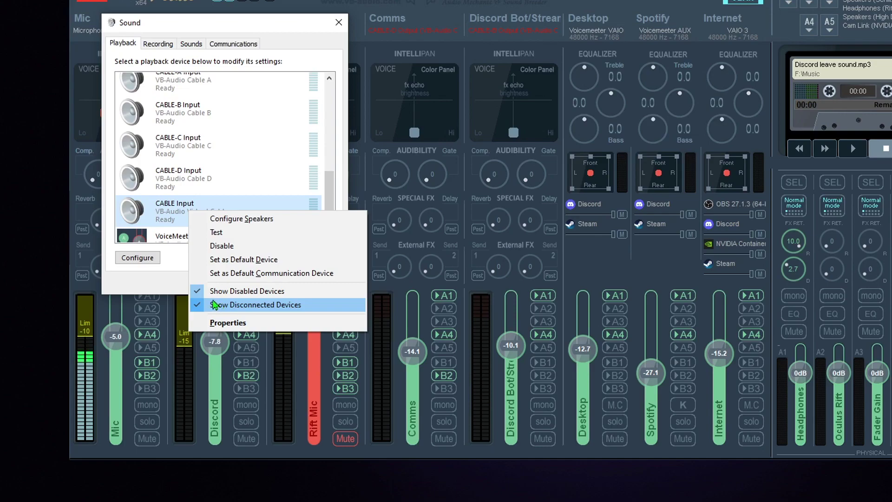
- Open CABLE Input's Change Icon browser and start looking from the root of drive C
{"action": "left_click", "coordinate": [224, 323]}
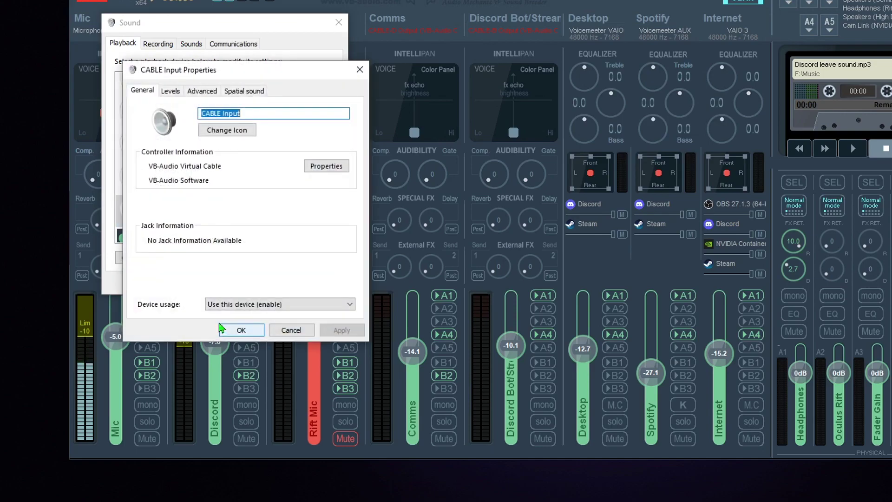
{"action": "left_click", "coordinate": [232, 130]}
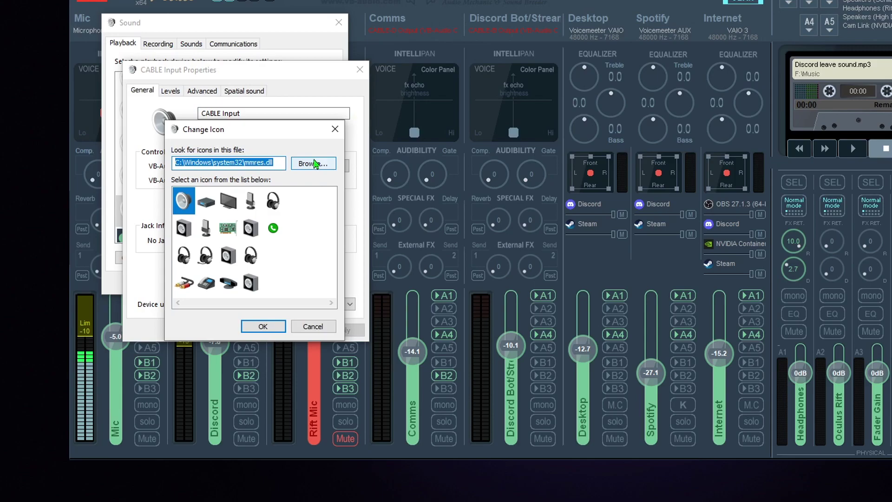
{"action": "left_click", "coordinate": [314, 164]}
{"action": "left_click", "coordinate": [321, 170]}
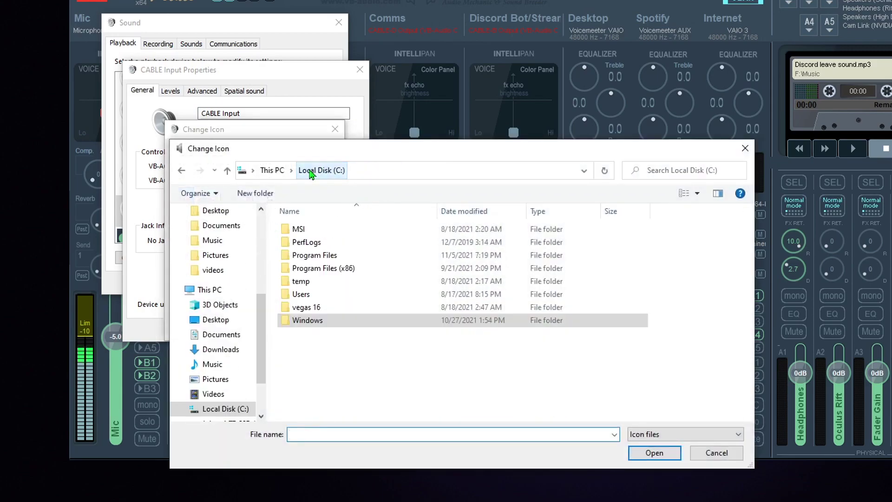
{"action": "double_click", "coordinate": [345, 269]}
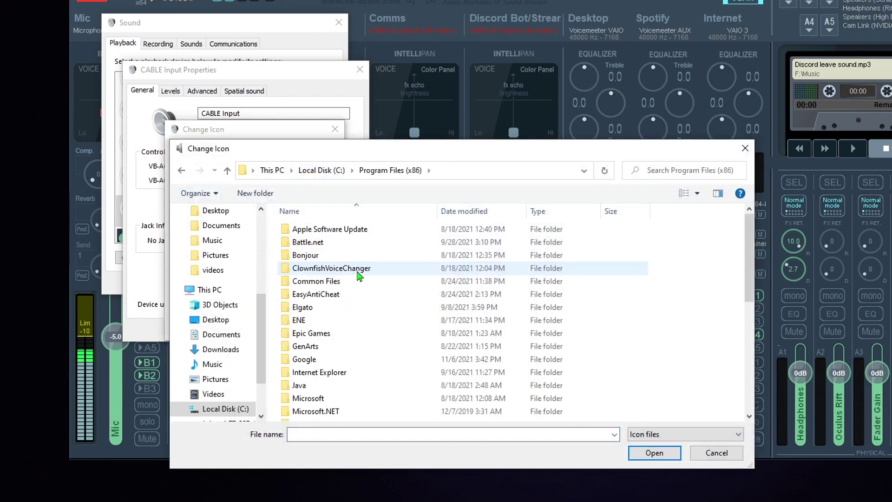
{"action": "scroll", "coordinate": [347, 335], "scroll_direction": "down", "scroll_amount": 7}
{"action": "scroll", "coordinate": [348, 341], "scroll_direction": "up", "scroll_amount": 7}
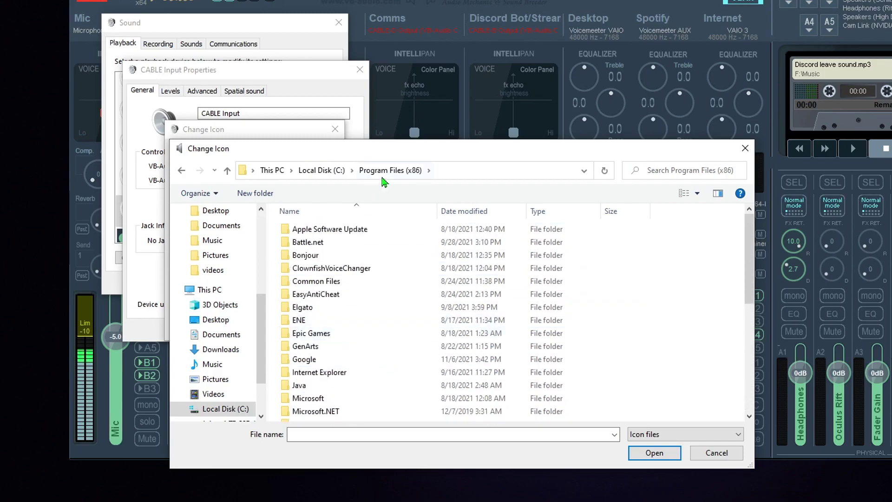
{"action": "left_click", "coordinate": [322, 170]}
- Pick pin_in.ico from C:\Program Files\VB\CABLE and confirm the new icon
{"action": "double_click", "coordinate": [323, 257]}
{"action": "scroll", "coordinate": [342, 279], "scroll_direction": "down", "scroll_amount": 5}
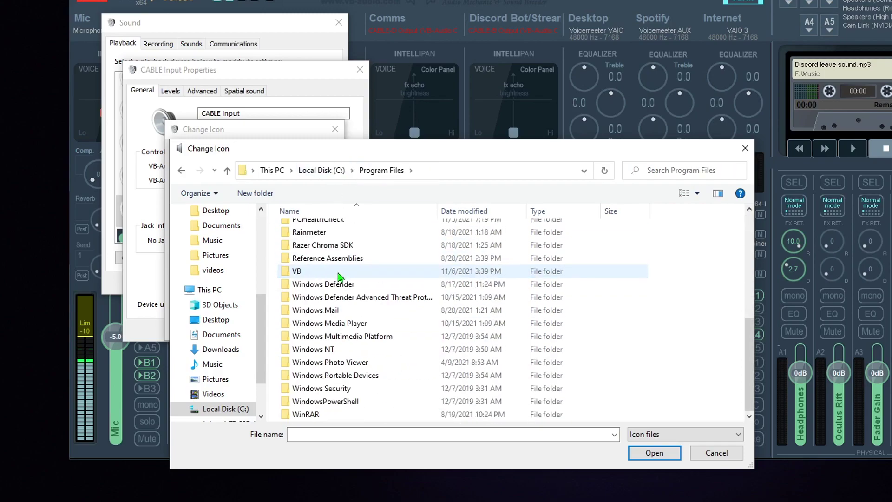
{"action": "double_click", "coordinate": [309, 273]}
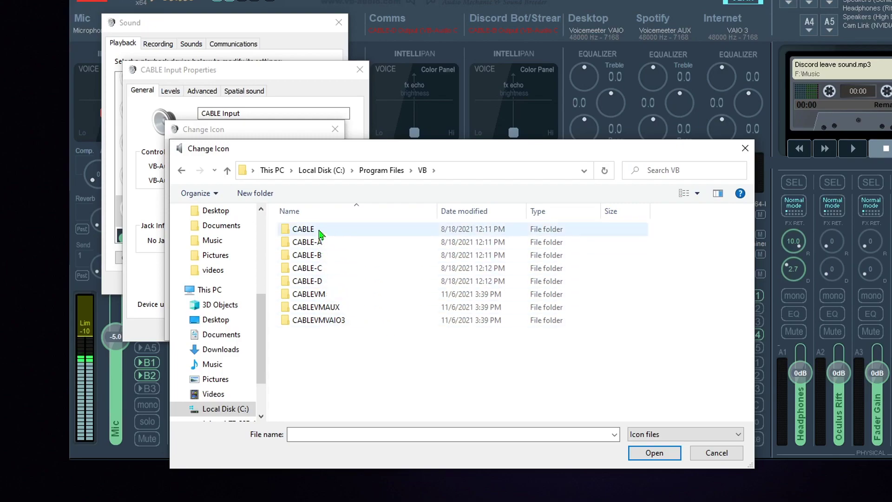
{"action": "double_click", "coordinate": [303, 229]}
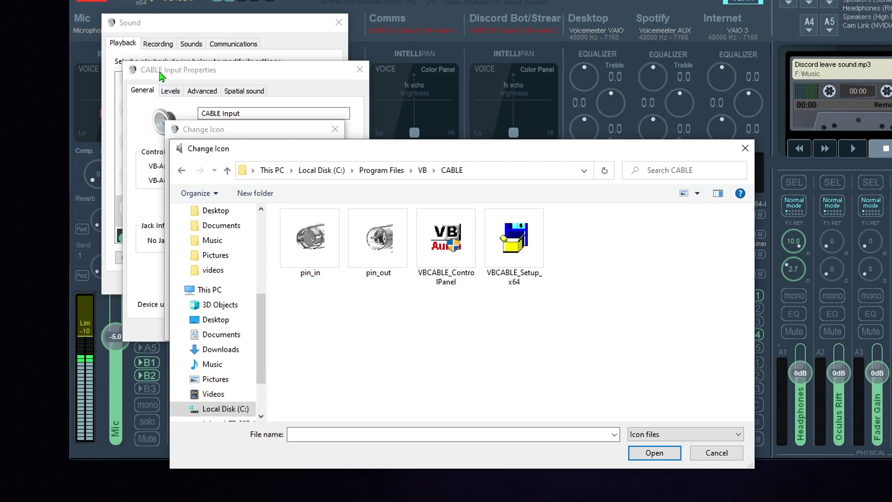
{"action": "double_click", "coordinate": [310, 253]}
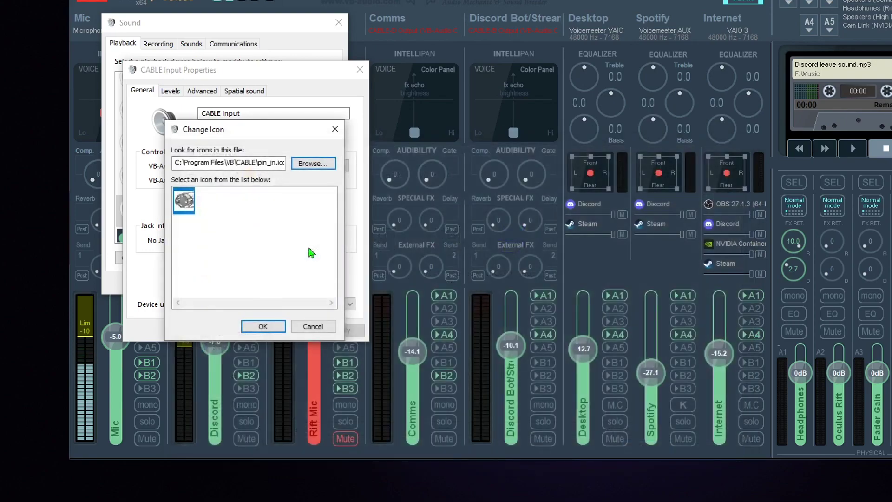
{"action": "left_click", "coordinate": [263, 326]}
{"action": "left_click", "coordinate": [343, 331]}
{"action": "left_click", "coordinate": [279, 336]}
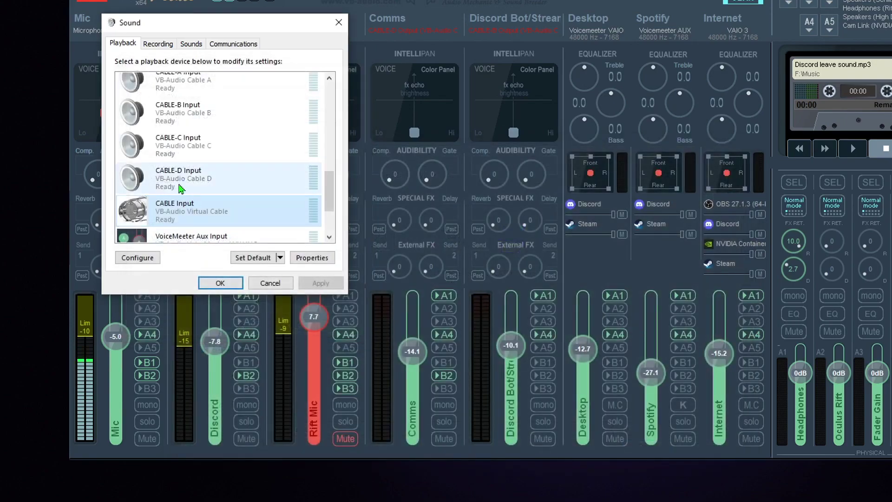
{"action": "right_click", "coordinate": [202, 177]}
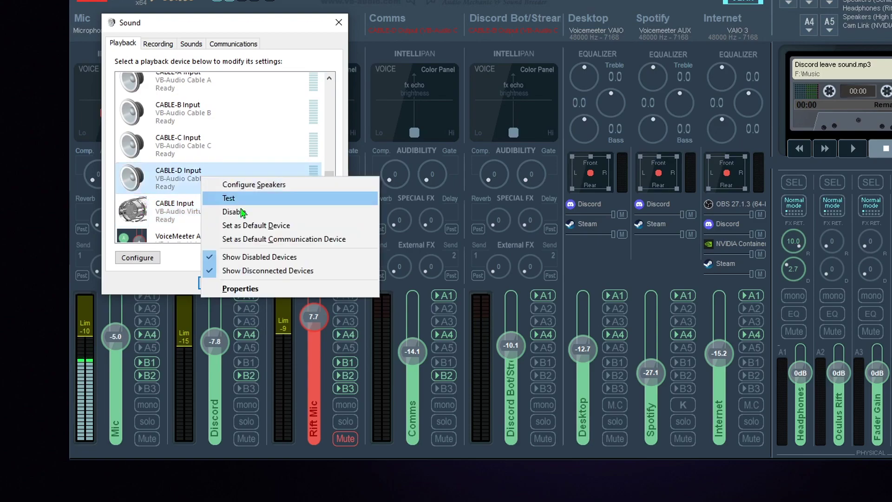
{"action": "left_click", "coordinate": [237, 288]}
{"action": "left_click", "coordinate": [225, 134]}
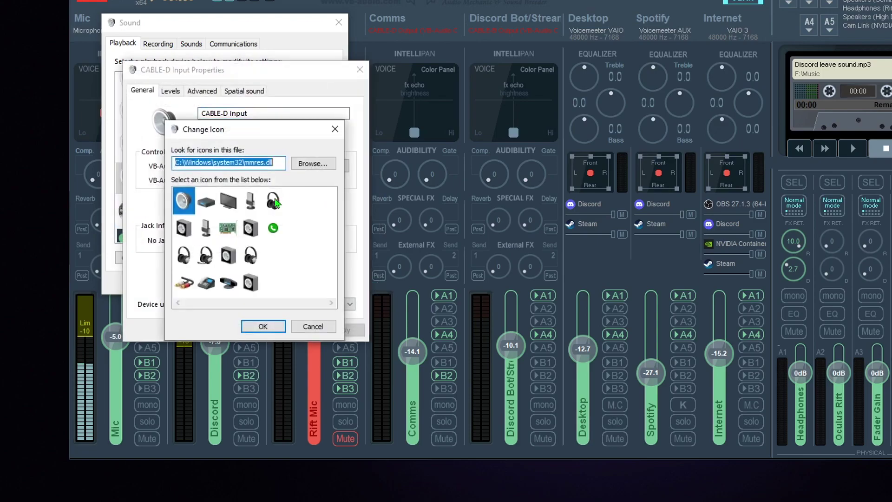
{"action": "left_click", "coordinate": [313, 162]}
{"action": "left_click", "coordinate": [312, 175]}
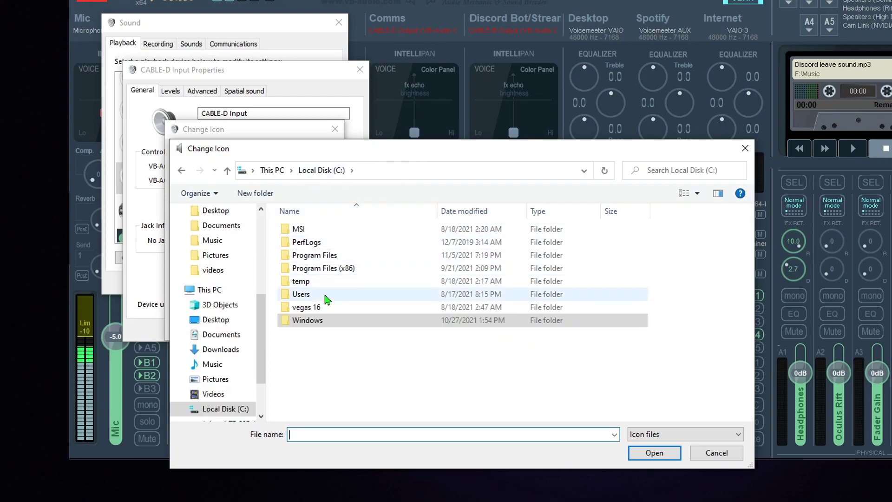
{"action": "double_click", "coordinate": [334, 254]}
{"action": "scroll", "coordinate": [328, 302], "scroll_direction": "down", "scroll_amount": 6}
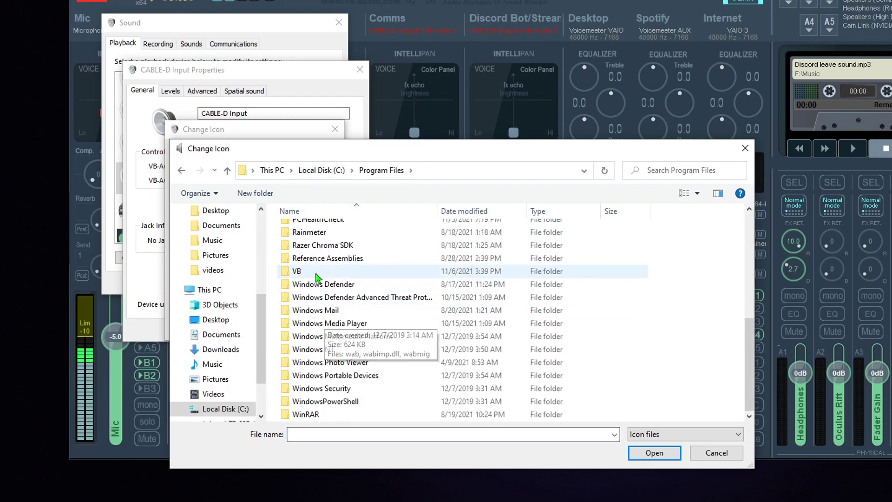
{"action": "double_click", "coordinate": [297, 271]}
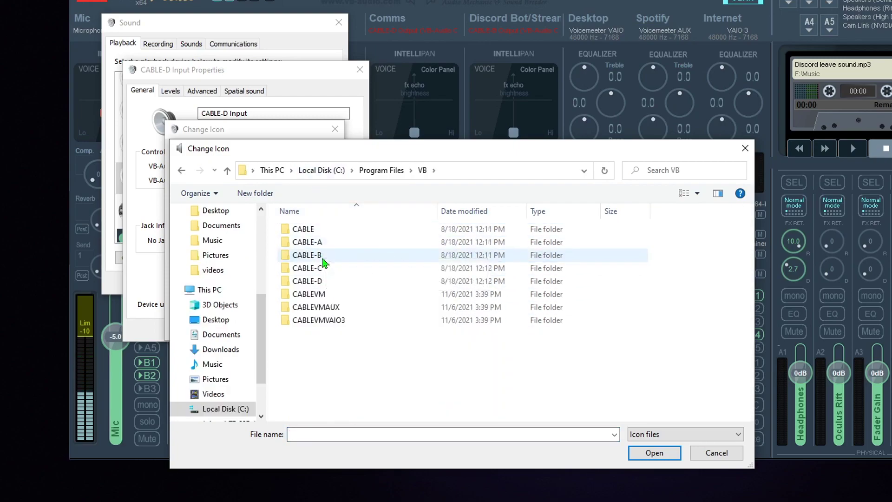
{"action": "double_click", "coordinate": [320, 282]}
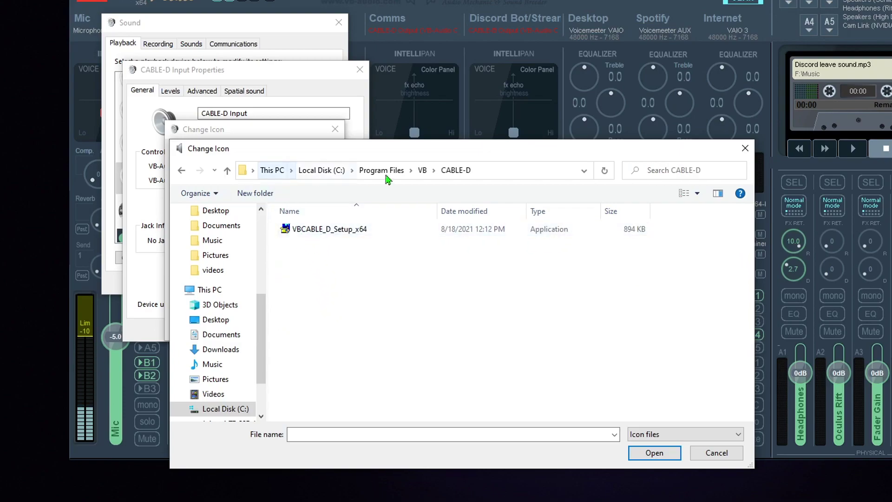
{"action": "left_click", "coordinate": [422, 170]}
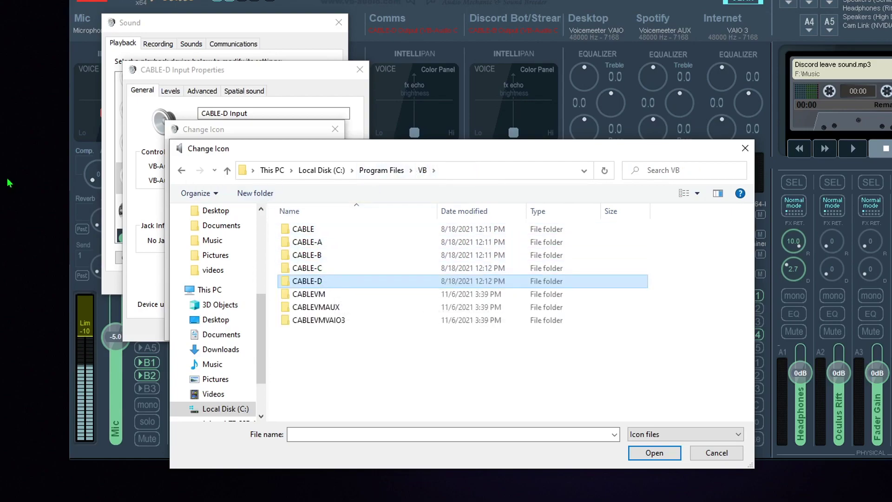
{"action": "key", "text": "Escape"}
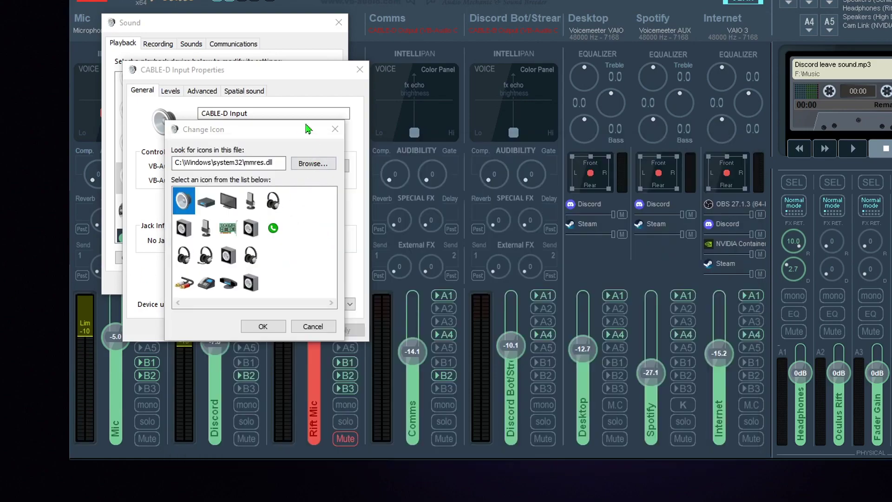
{"action": "left_click", "coordinate": [334, 129]}
{"action": "left_click", "coordinate": [360, 69]}
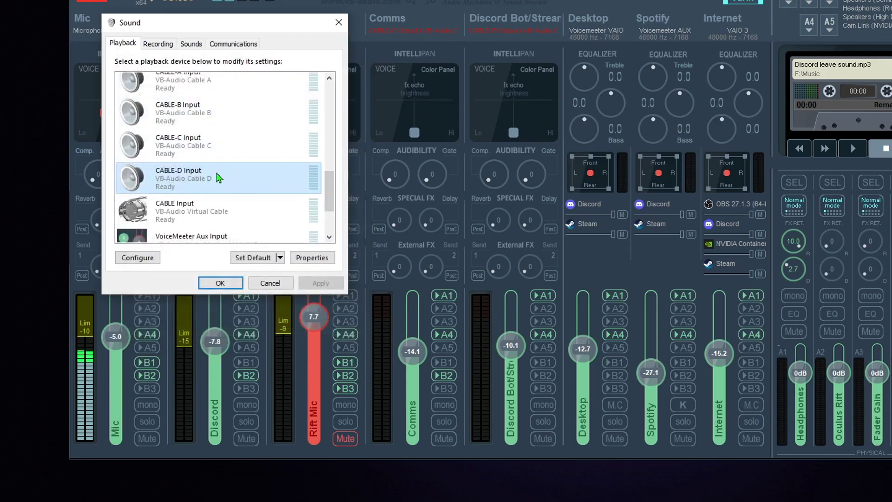
{"action": "scroll", "coordinate": [219, 178], "scroll_direction": "up", "scroll_amount": 2}
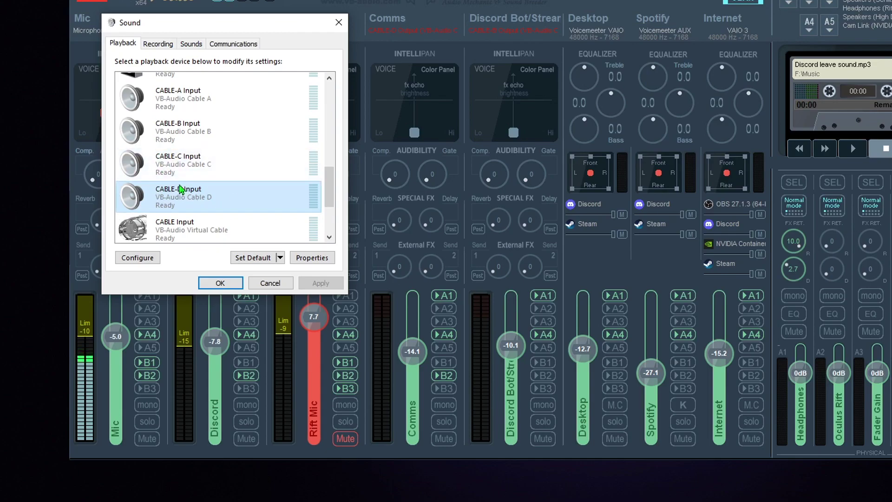
- Find CABLE-B Input and browse for a new icon in its properties
{"action": "scroll", "coordinate": [181, 190], "scroll_direction": "down", "scroll_amount": 2}
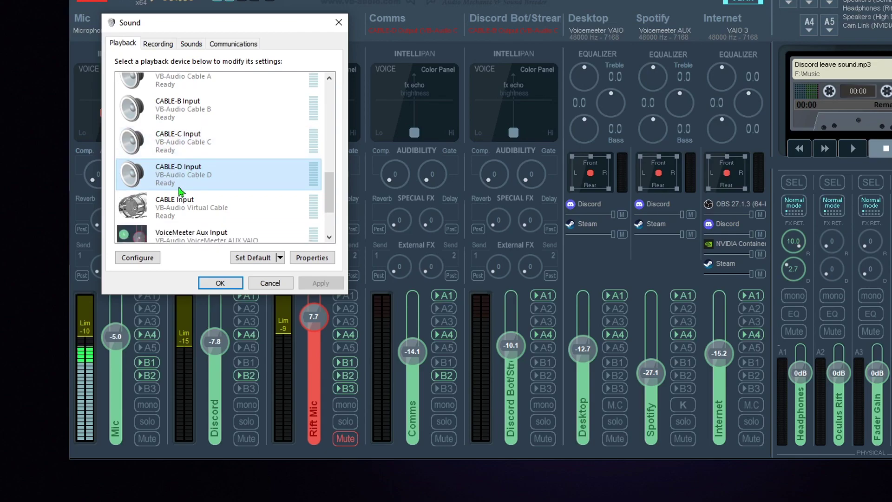
{"action": "scroll", "coordinate": [181, 191], "scroll_direction": "up", "scroll_amount": 2}
{"action": "scroll", "coordinate": [182, 182], "scroll_direction": "up", "scroll_amount": 1}
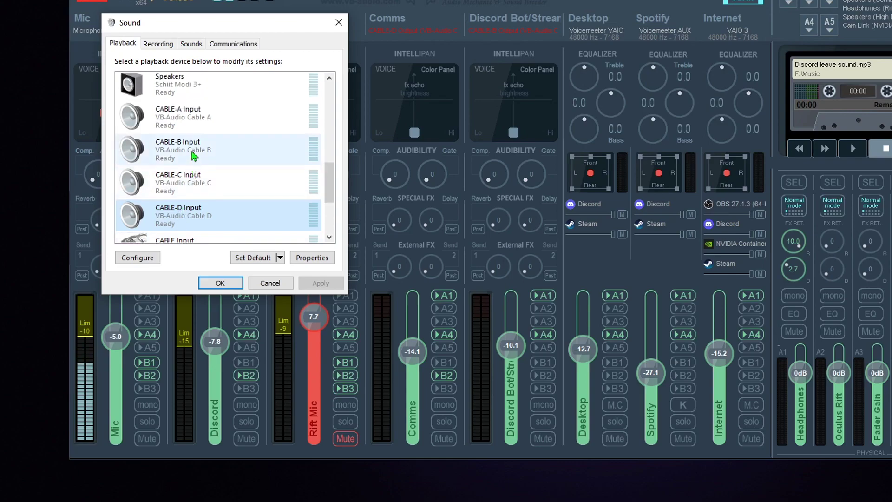
{"action": "right_click", "coordinate": [186, 149]}
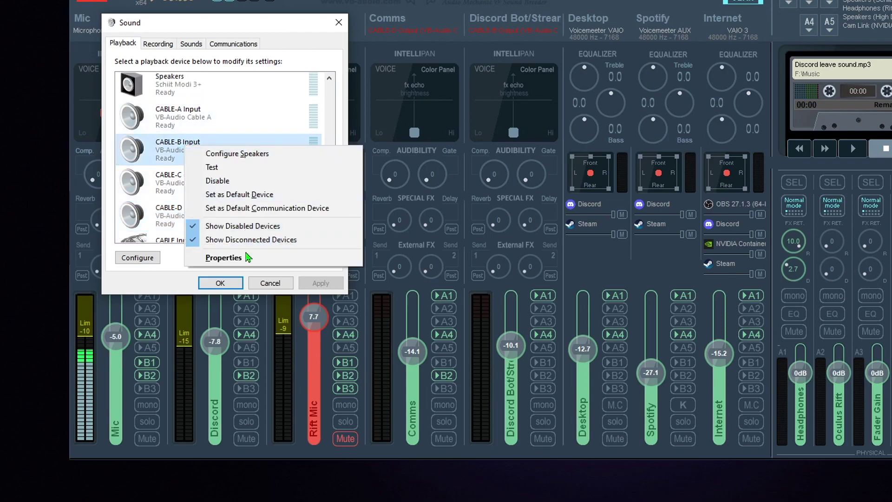
{"action": "left_click", "coordinate": [246, 255]}
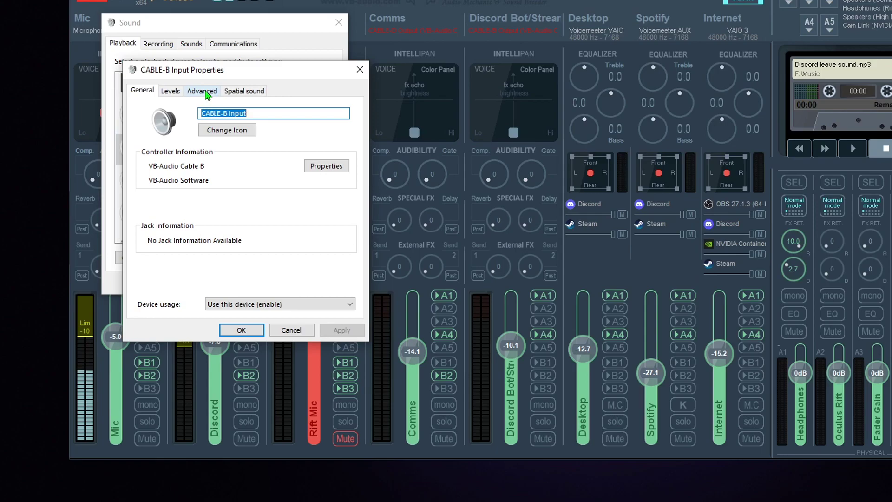
{"action": "left_click", "coordinate": [227, 130]}
{"action": "left_click", "coordinate": [312, 164]}
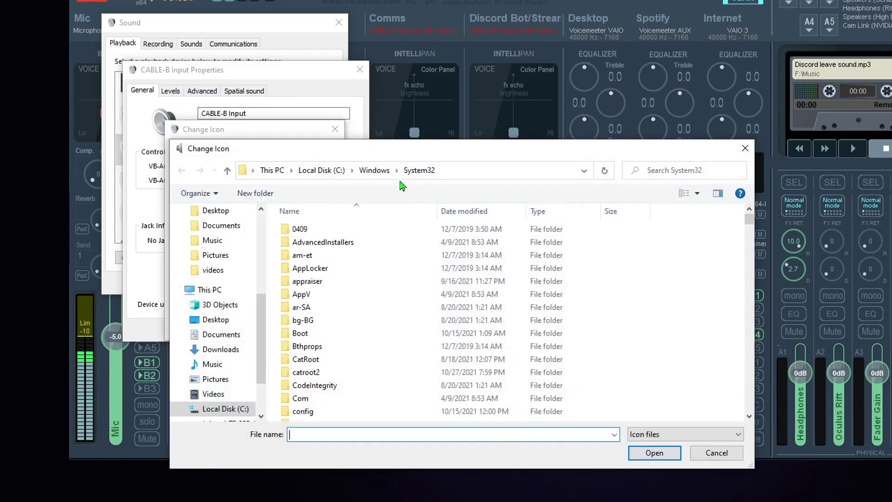
- Set CABLE-B Input's icon to pin_in from C:\Program Files\VB\CABLE-B and confirm
{"action": "left_click", "coordinate": [326, 170]}
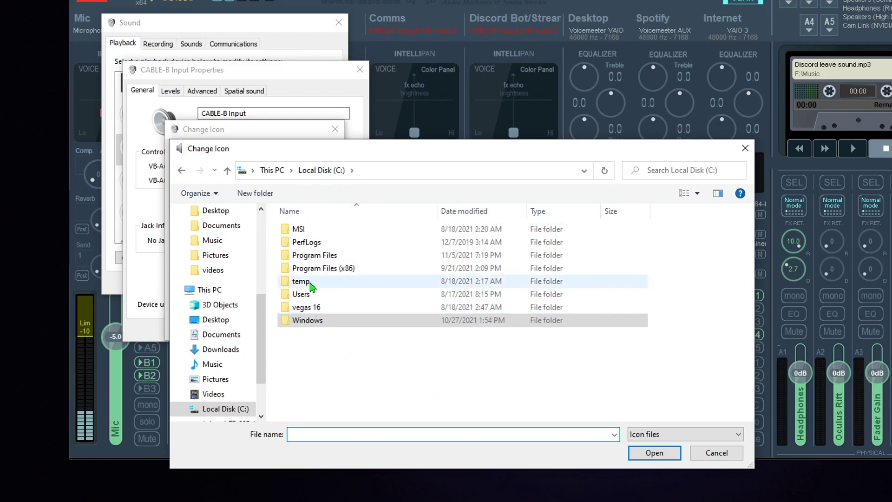
{"action": "double_click", "coordinate": [328, 264]}
{"action": "scroll", "coordinate": [329, 286], "scroll_direction": "down", "scroll_amount": 1}
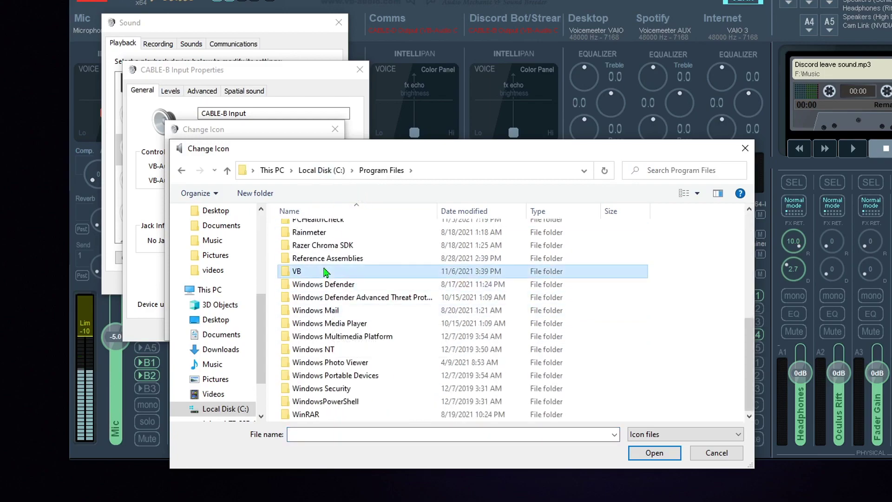
{"action": "double_click", "coordinate": [328, 274]}
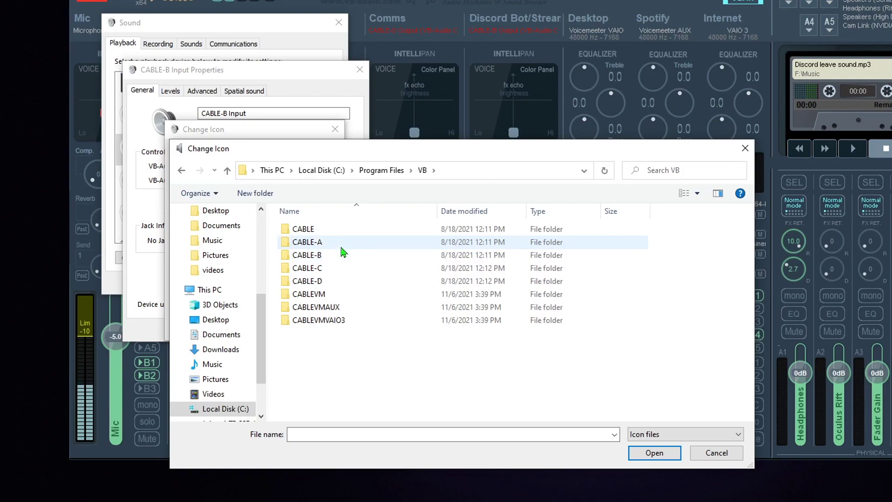
{"action": "left_click", "coordinate": [339, 244]}
{"action": "double_click", "coordinate": [340, 243]}
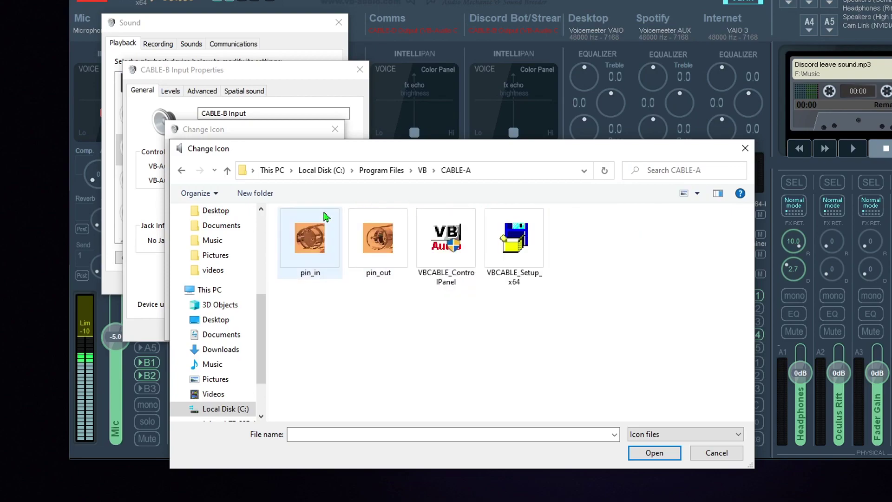
{"action": "left_click", "coordinate": [422, 170]}
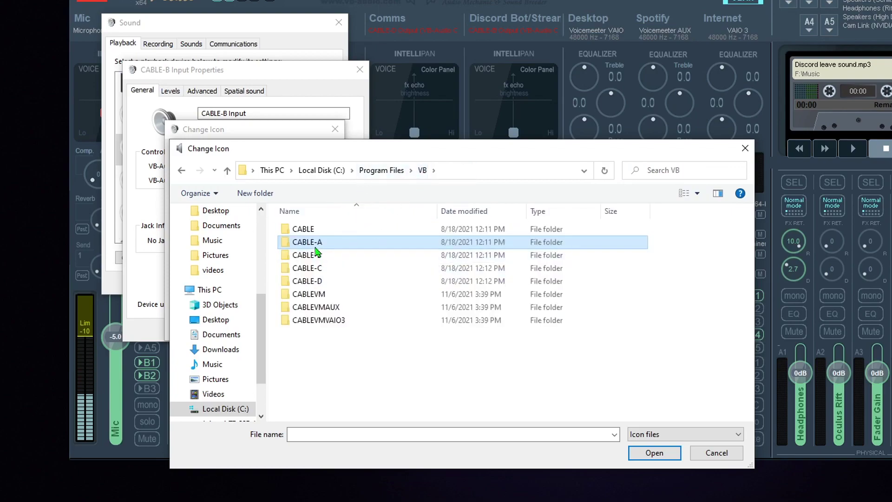
{"action": "double_click", "coordinate": [313, 256]}
{"action": "double_click", "coordinate": [309, 237]}
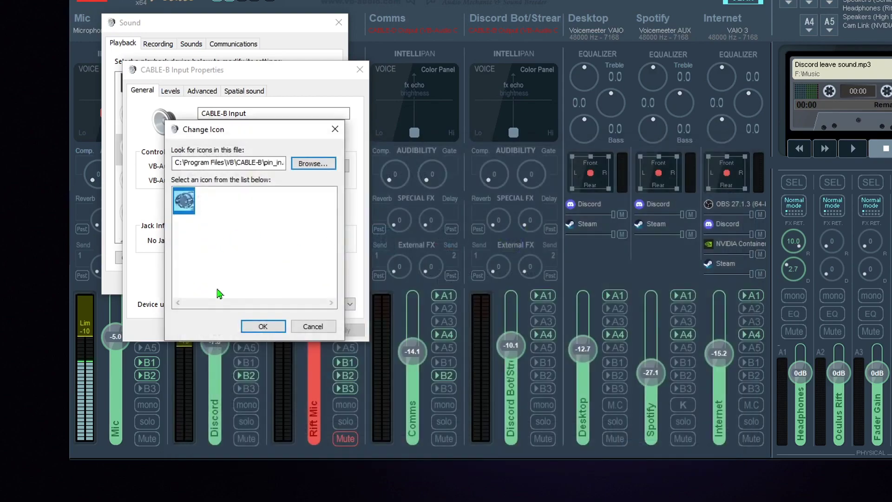
{"action": "left_click", "coordinate": [268, 331]}
{"action": "left_click", "coordinate": [248, 330]}
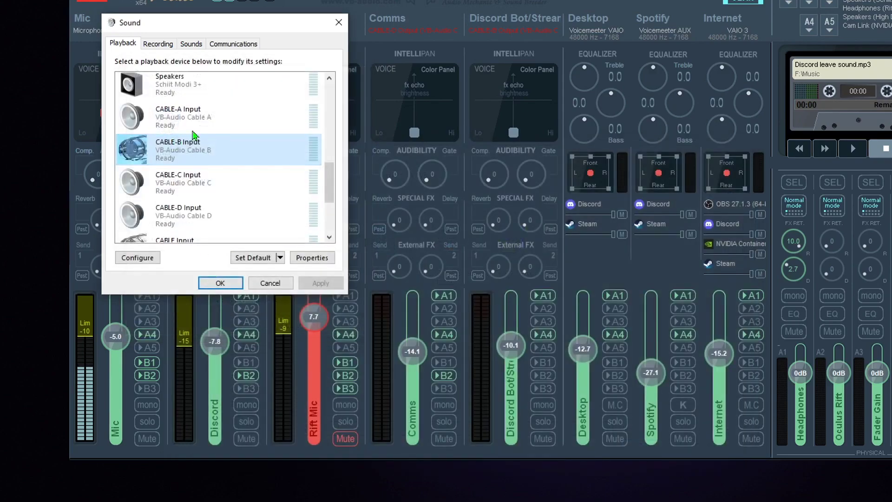
- Open CABLE-A Input's Change Icon browser and go to drive C
{"action": "right_click", "coordinate": [208, 113]}
{"action": "left_click", "coordinate": [237, 234]}
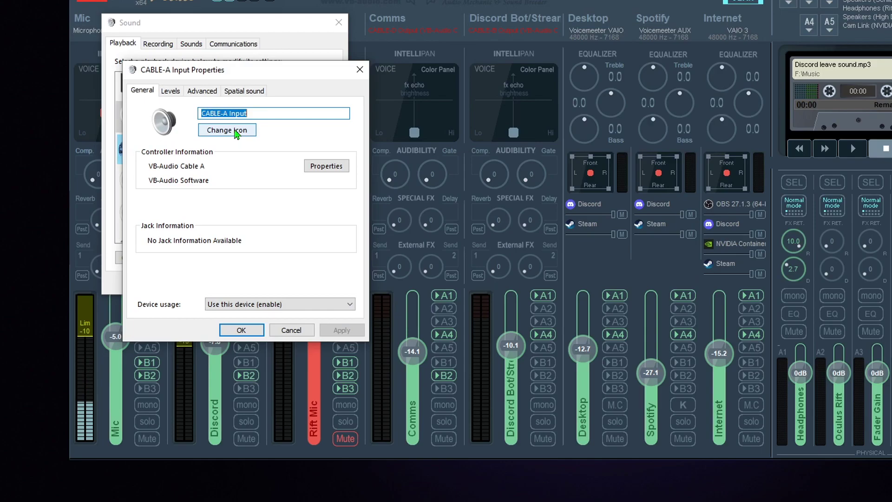
{"action": "left_click", "coordinate": [233, 132]}
{"action": "left_click", "coordinate": [321, 163]}
{"action": "left_click", "coordinate": [320, 171]}
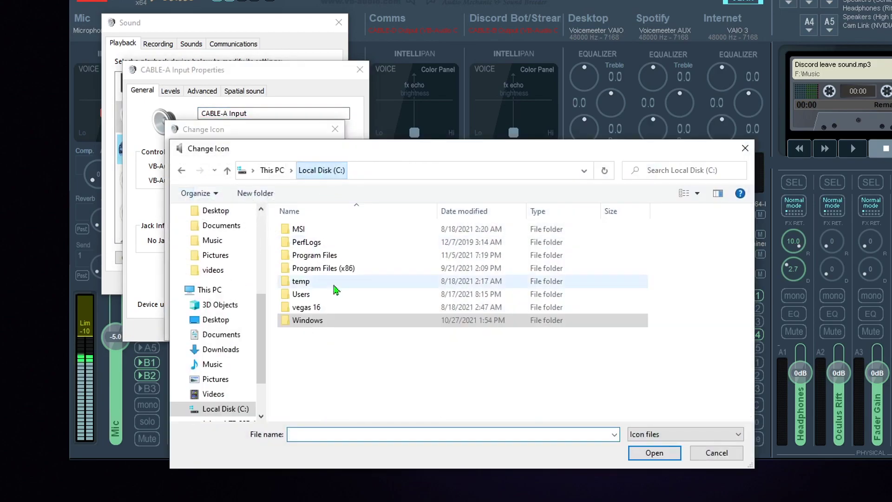
- Give CABLE-A Input the orange pin_in icon from Program Files\VB\CABLE-A, then show Recording devices
{"action": "double_click", "coordinate": [325, 313]}
{"action": "scroll", "coordinate": [332, 288], "scroll_direction": "down", "scroll_amount": 3}
{"action": "scroll", "coordinate": [333, 289], "scroll_direction": "down", "scroll_amount": 5}
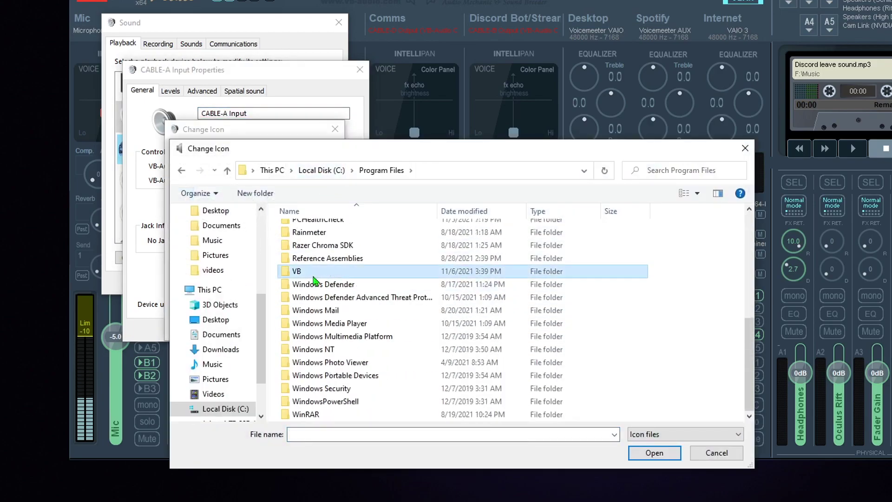
{"action": "double_click", "coordinate": [325, 266]}
{"action": "double_click", "coordinate": [333, 245]}
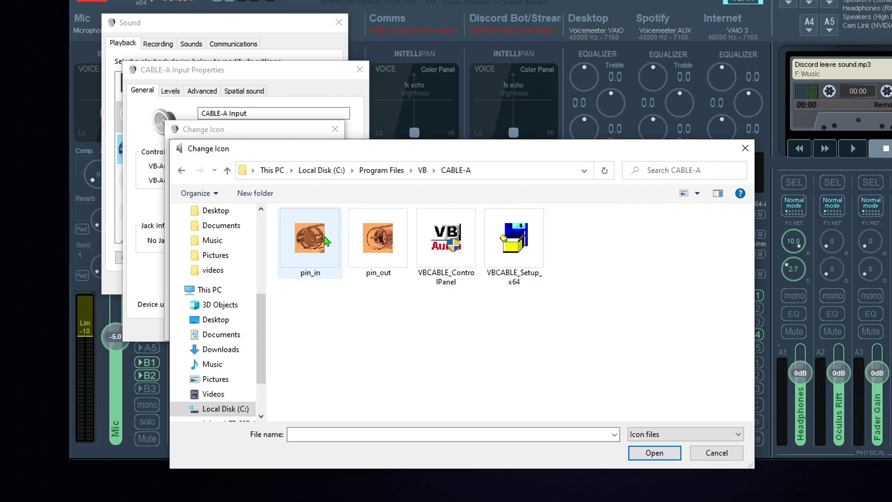
{"action": "double_click", "coordinate": [310, 238]}
{"action": "left_click", "coordinate": [257, 325]}
{"action": "left_click", "coordinate": [342, 330]}
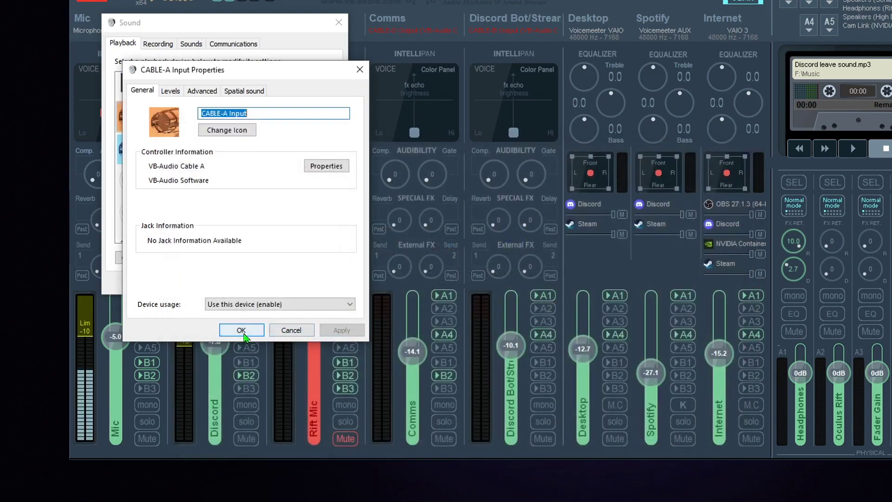
{"action": "left_click", "coordinate": [241, 329]}
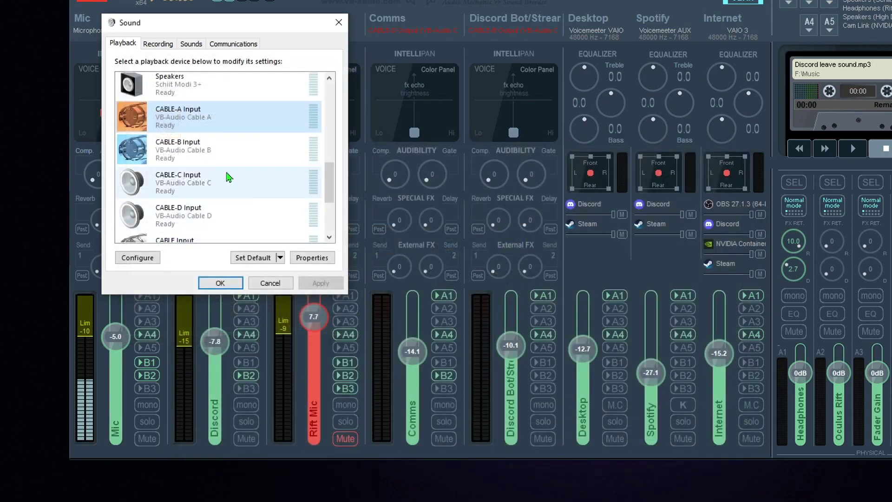
{"action": "left_click", "coordinate": [159, 45]}
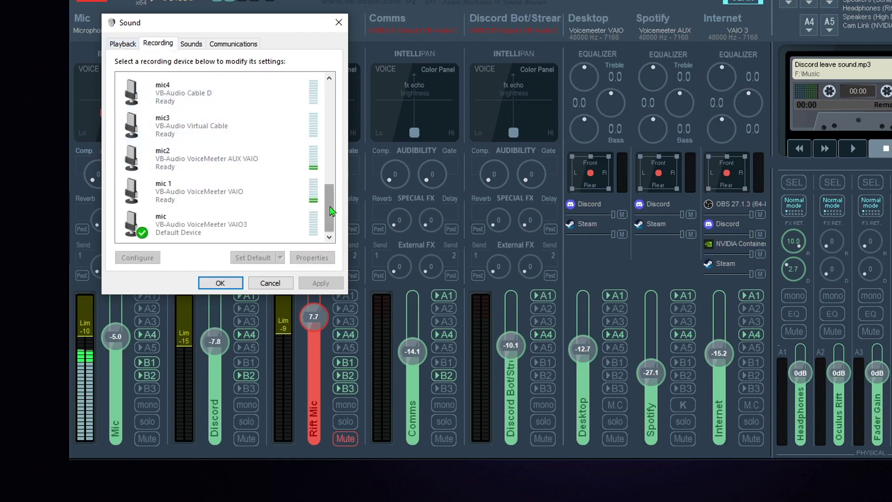
- Rename the mic recording device to VoiceMeeter VAIO3 Output
{"action": "right_click", "coordinate": [236, 230]}
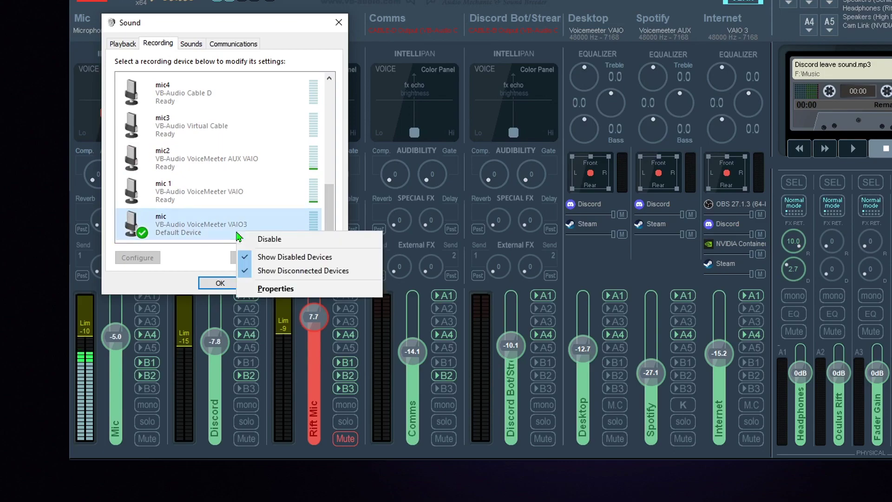
{"action": "left_click", "coordinate": [202, 236]}
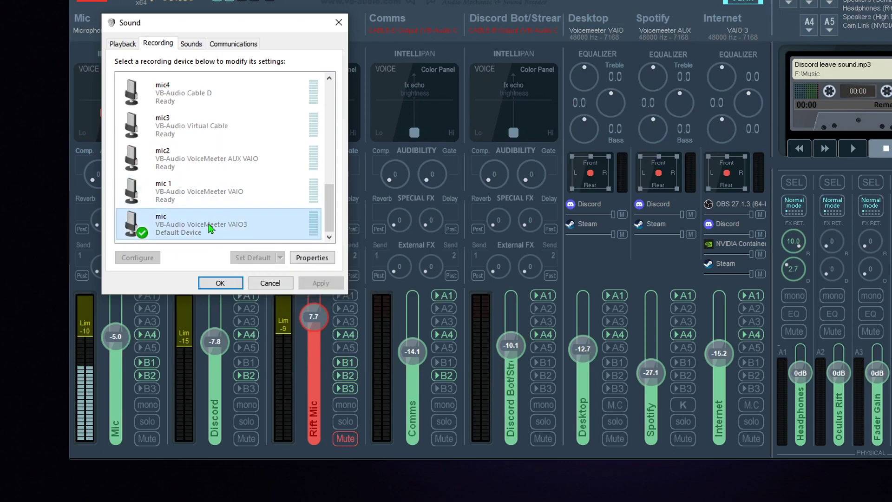
{"action": "right_click", "coordinate": [210, 216]}
{"action": "left_click", "coordinate": [244, 280]}
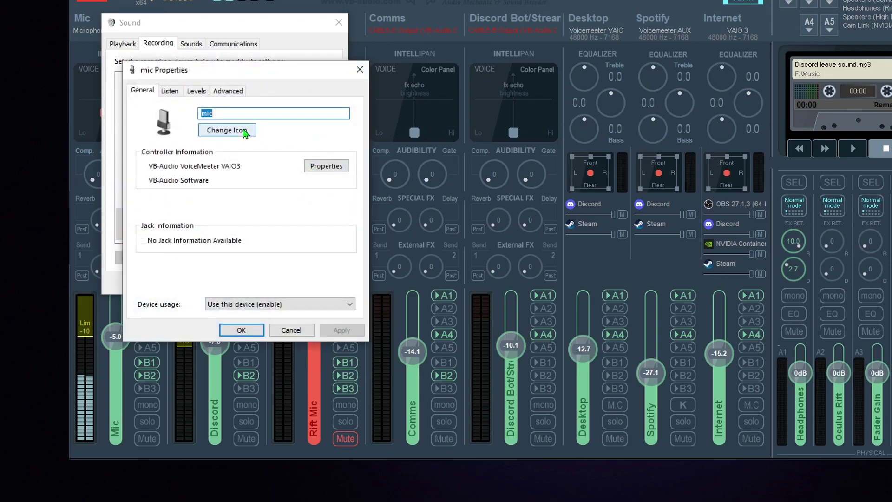
{"action": "type", "text": "VOi"}
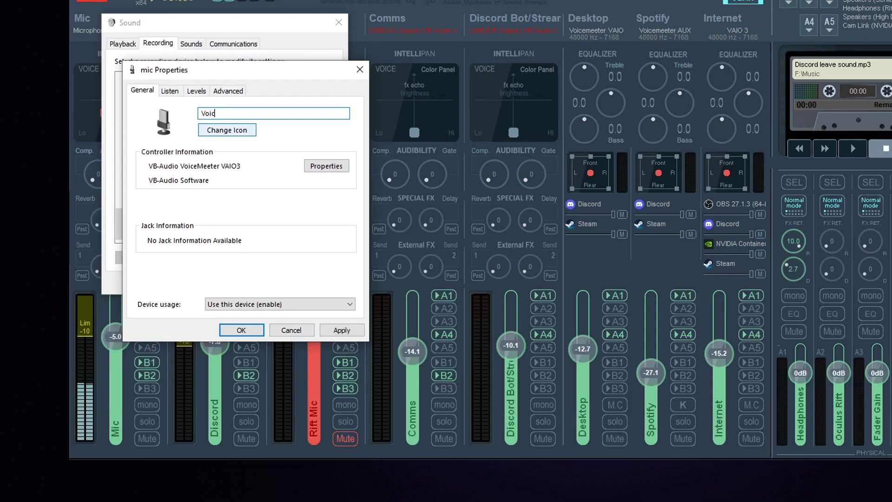
{"action": "type", "text": "ceMeeter"}
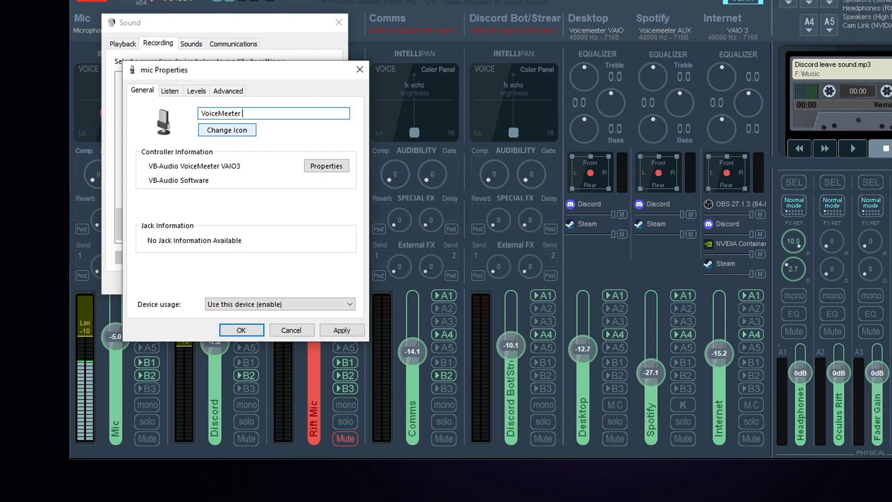
{"action": "type", "text": " VAIO3 Output"}
{"action": "key", "text": "Return"}
- Rename mic 1 to VoiceMeeter VAIO Output
{"action": "right_click", "coordinate": [225, 197]}
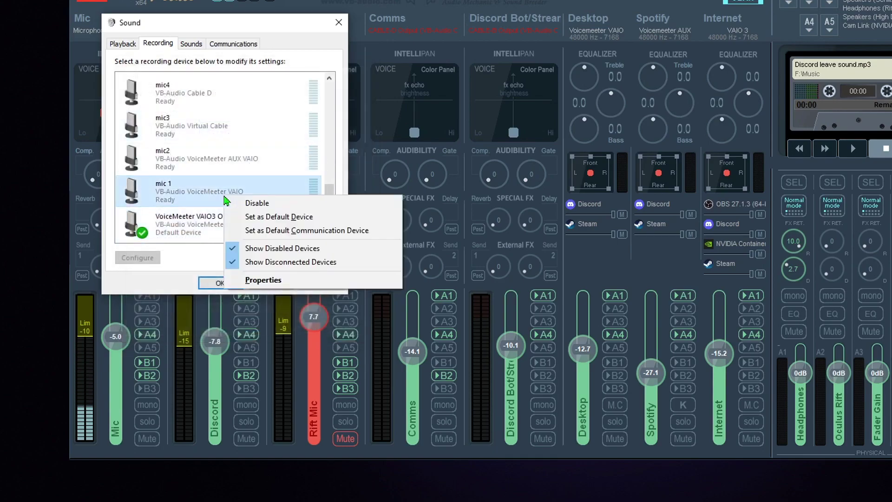
{"action": "left_click", "coordinate": [263, 279]}
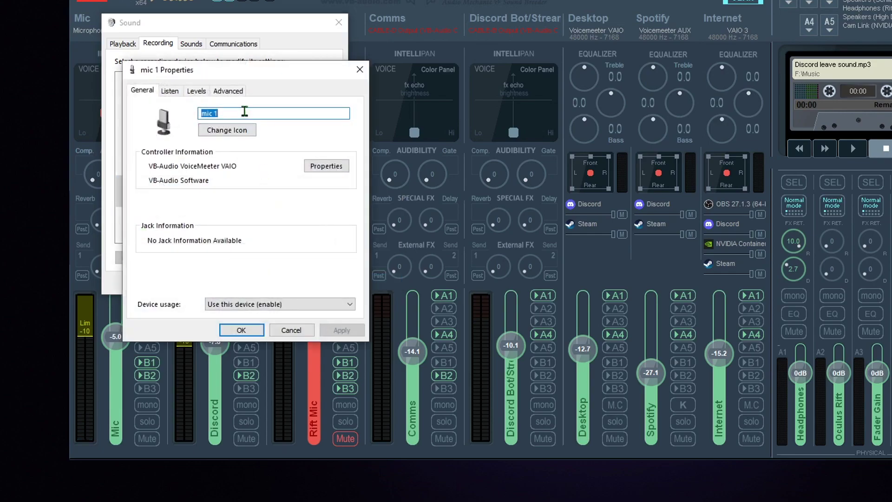
{"action": "type", "text": "VoiceMeet"}
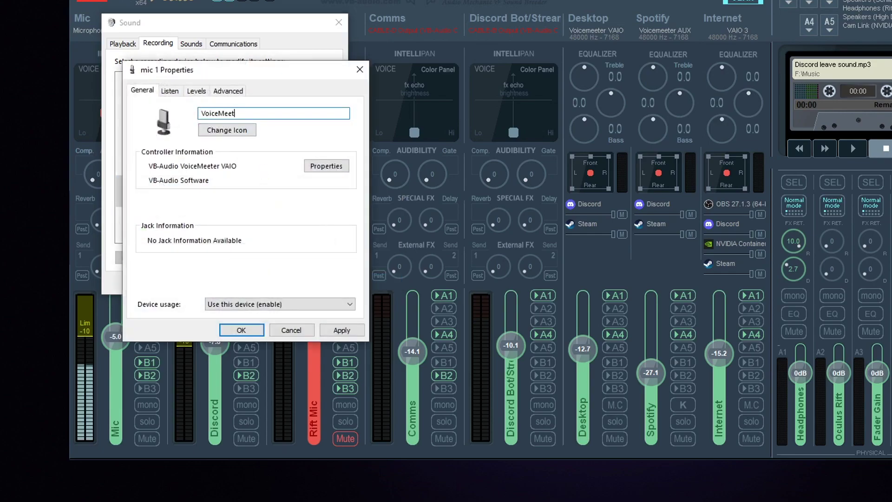
{"action": "type", "text": "er VAIO Output"}
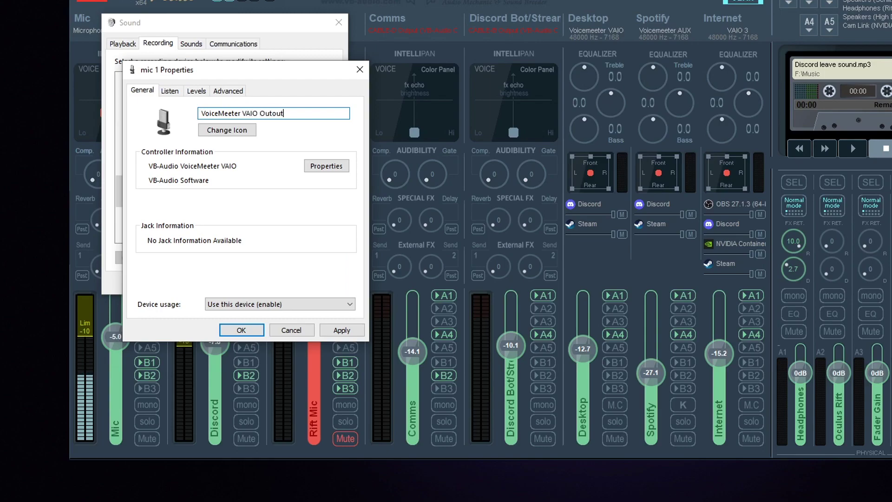
{"action": "key", "text": "Return"}
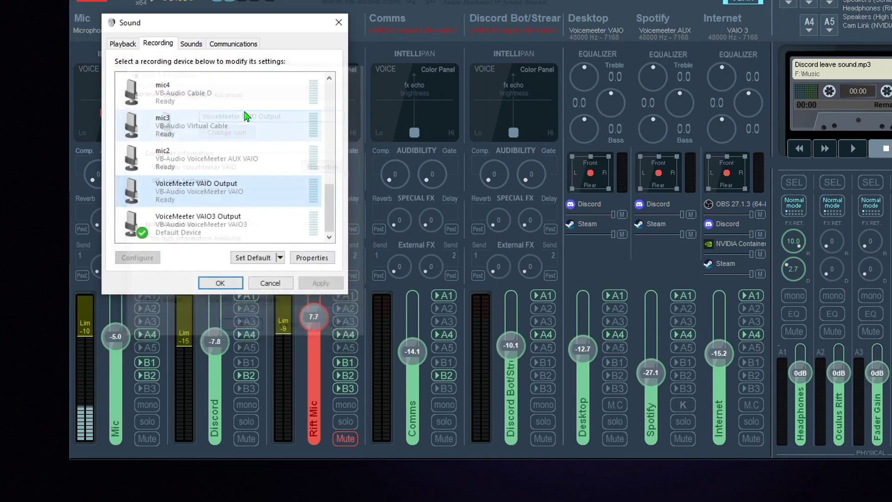
{"action": "right_click", "coordinate": [238, 159]}
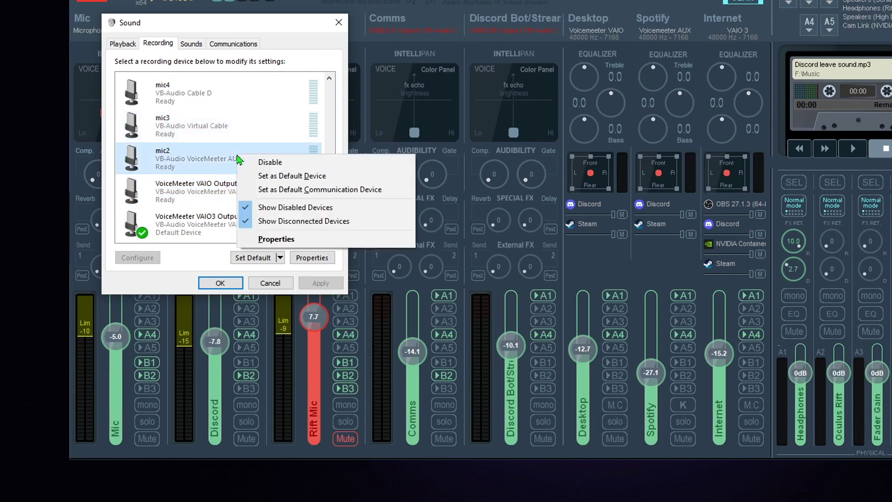
- Name mic2 'VoiceMeeter Aux Output', apply, and close its properties
{"action": "left_click", "coordinate": [278, 239]}
{"action": "type", "text": "VoiceMeeter"}
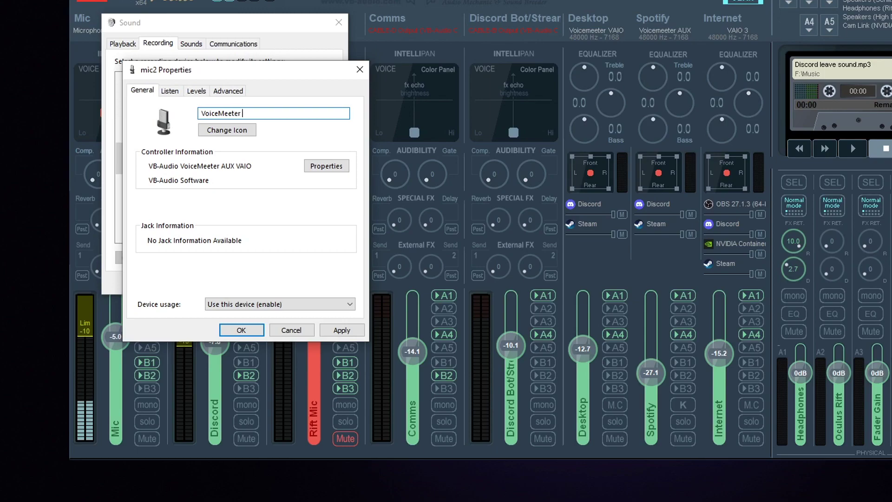
{"action": "type", "text": " Aux ou"}
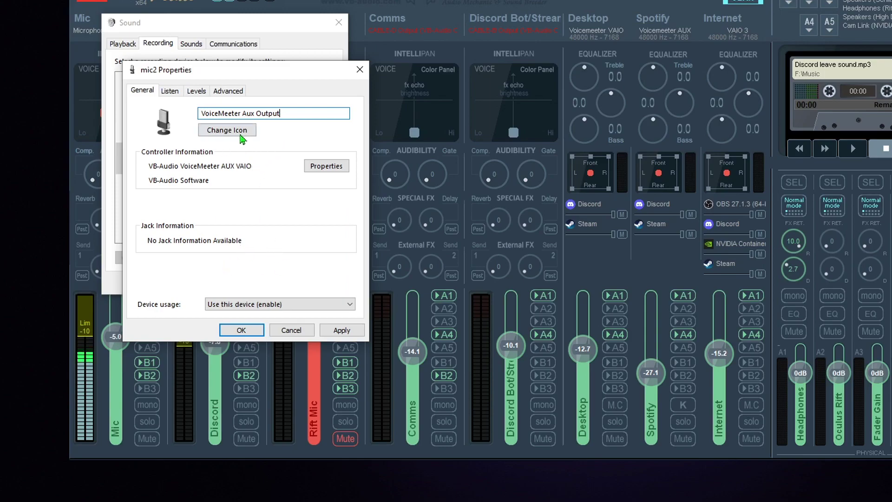
{"action": "left_click", "coordinate": [341, 330]}
{"action": "left_click", "coordinate": [241, 330]}
- Rename mic3 to CABLE Output and mic4 to CABLE-D Output
{"action": "right_click", "coordinate": [191, 130]}
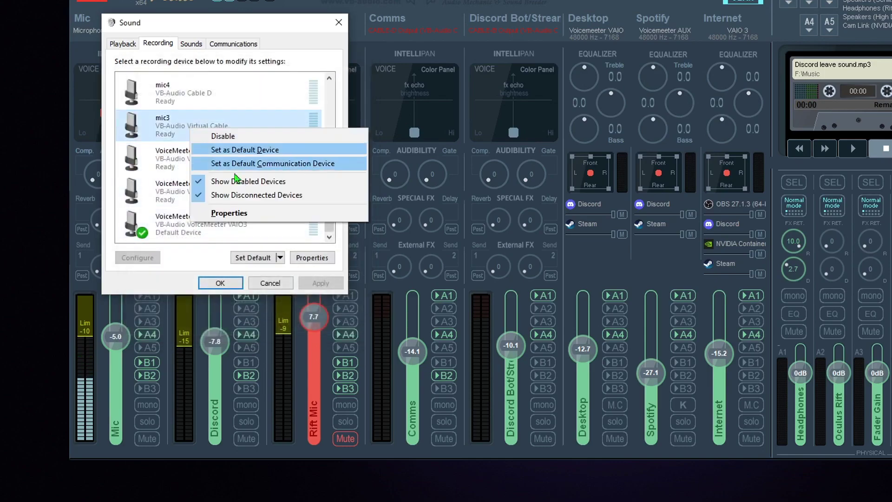
{"action": "left_click", "coordinate": [232, 213]}
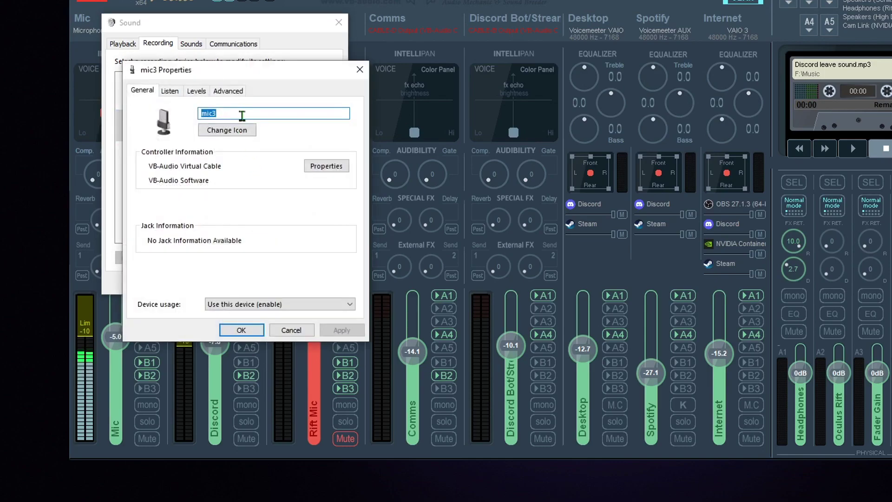
{"action": "type", "text": "CABLE Output"}
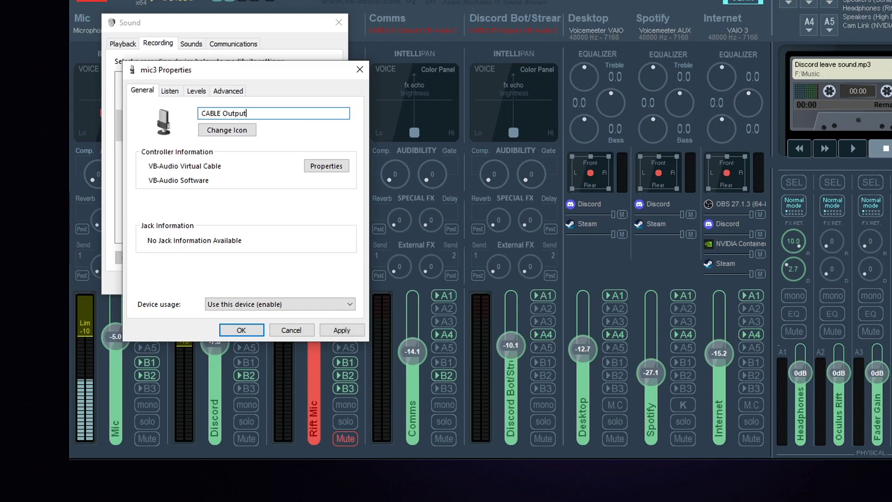
{"action": "key", "text": "Return"}
{"action": "scroll", "coordinate": [229, 123], "scroll_direction": "up", "scroll_amount": 1}
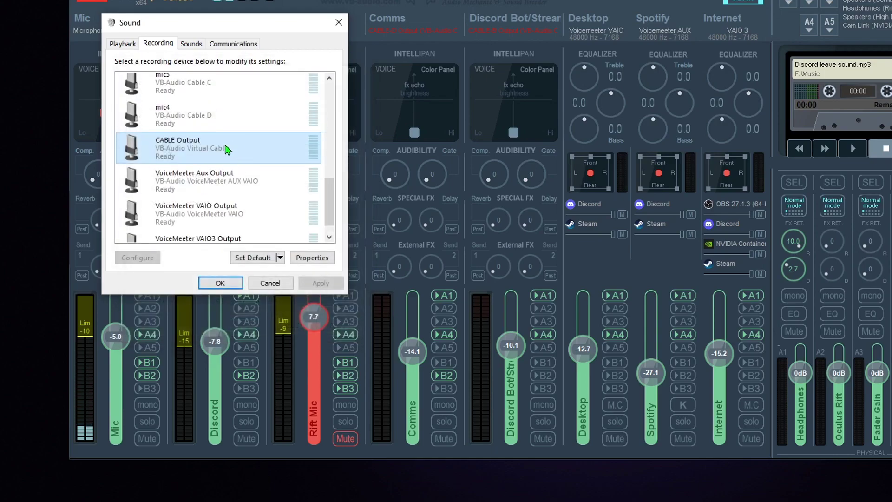
{"action": "right_click", "coordinate": [216, 117]}
{"action": "left_click", "coordinate": [255, 203]}
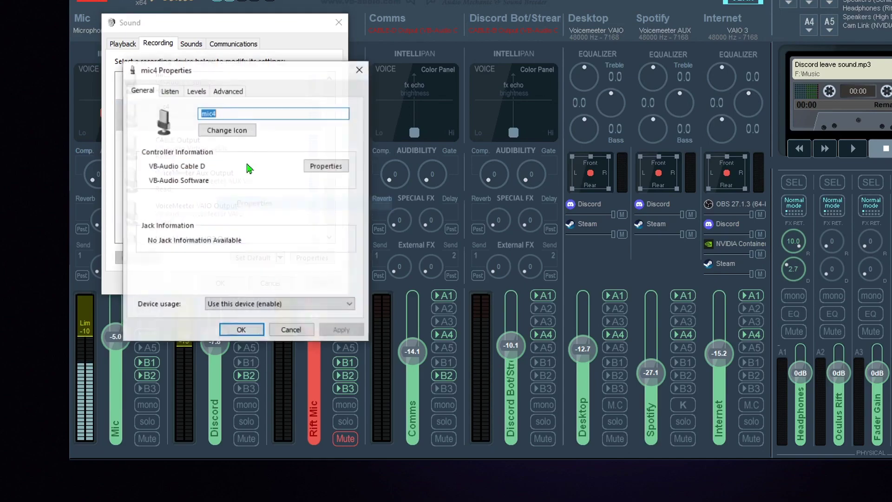
{"action": "type", "text": "CABLE"}
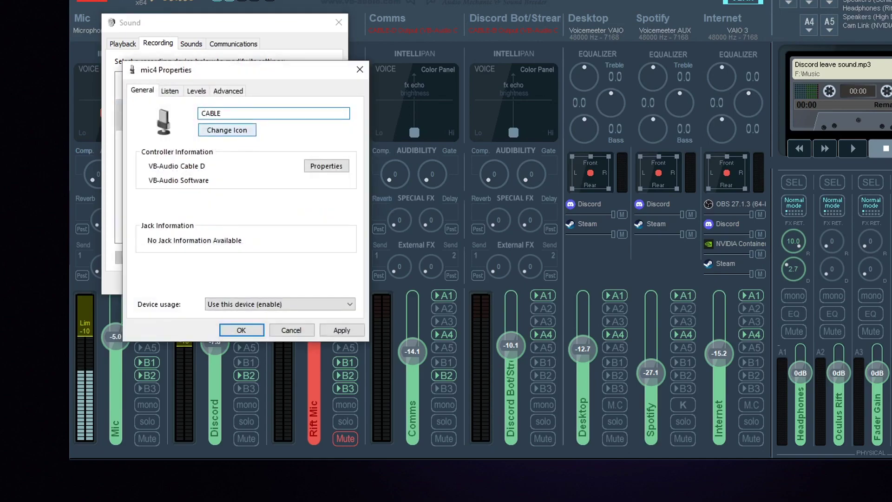
{"action": "type", "text": "-D Output"}
{"action": "key", "text": "Return"}
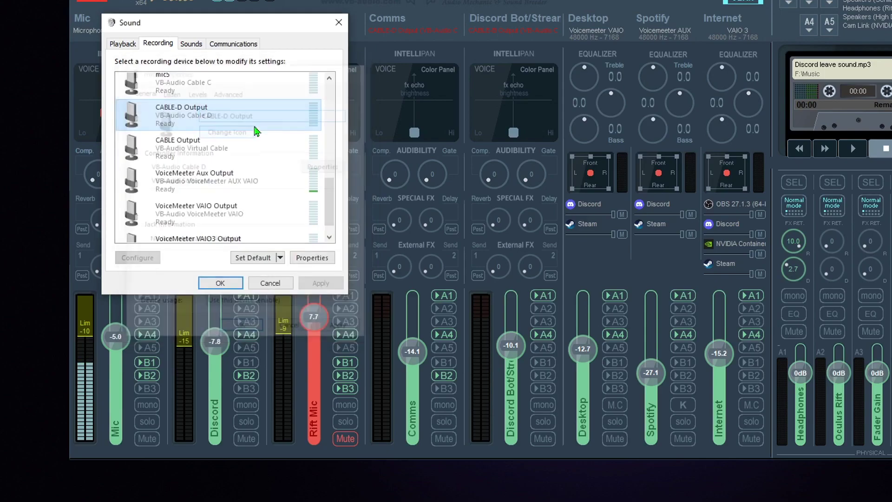
- Rename mic5 to CABLE-C Output and mic6 to CABLE-B Output
{"action": "scroll", "coordinate": [255, 119], "scroll_direction": "up", "scroll_amount": 1}
{"action": "left_click", "coordinate": [243, 124]}
{"action": "right_click", "coordinate": [241, 122]}
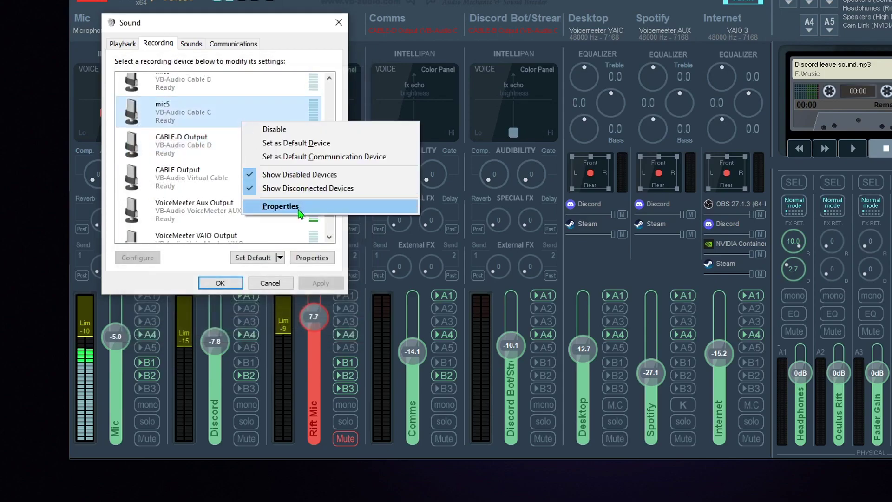
{"action": "left_click", "coordinate": [279, 208]}
{"action": "type", "text": "CABLE-C Output"}
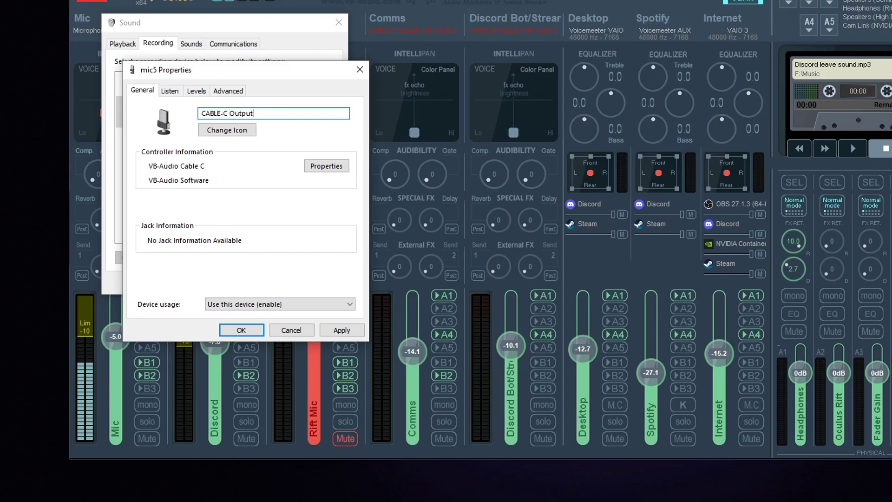
{"action": "key", "text": "Return"}
{"action": "scroll", "coordinate": [225, 167], "scroll_direction": "up", "scroll_amount": 2}
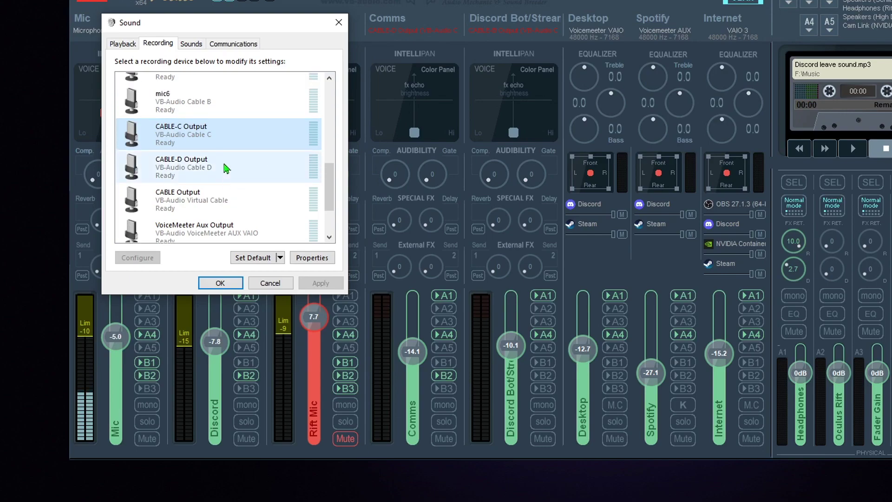
{"action": "right_click", "coordinate": [197, 129]}
{"action": "left_click", "coordinate": [232, 207]}
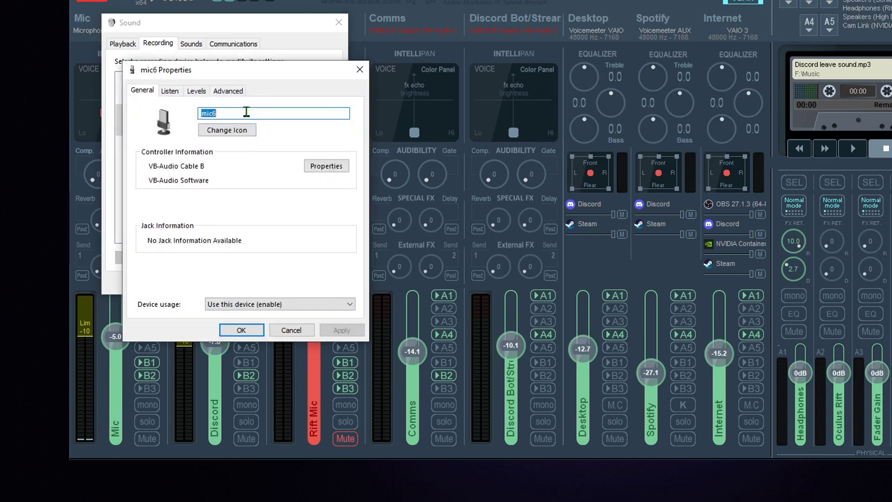
{"action": "type", "text": "CABLE-"}
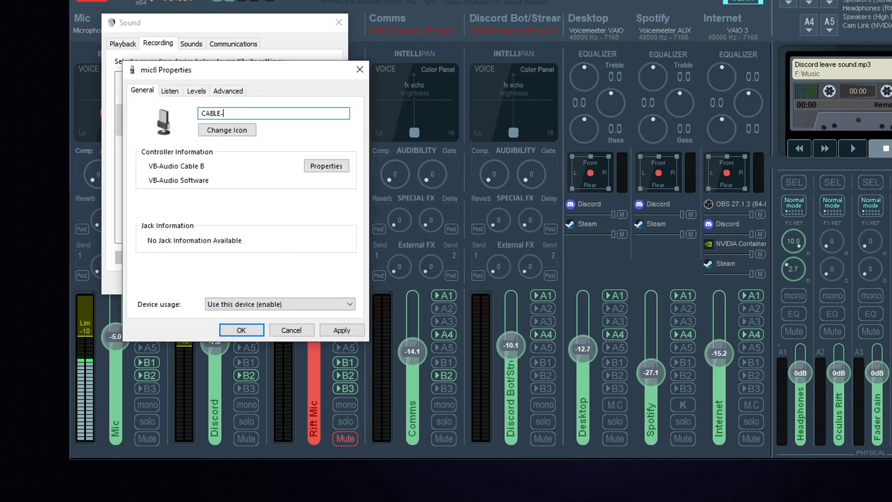
{"action": "type", "text": "B Output"}
{"action": "key", "text": "Return"}
- Rename mic 7 to CABLE-A Output and scroll down to the VoiceMeeter outputs
{"action": "scroll", "coordinate": [249, 113], "scroll_direction": "up", "scroll_amount": 1}
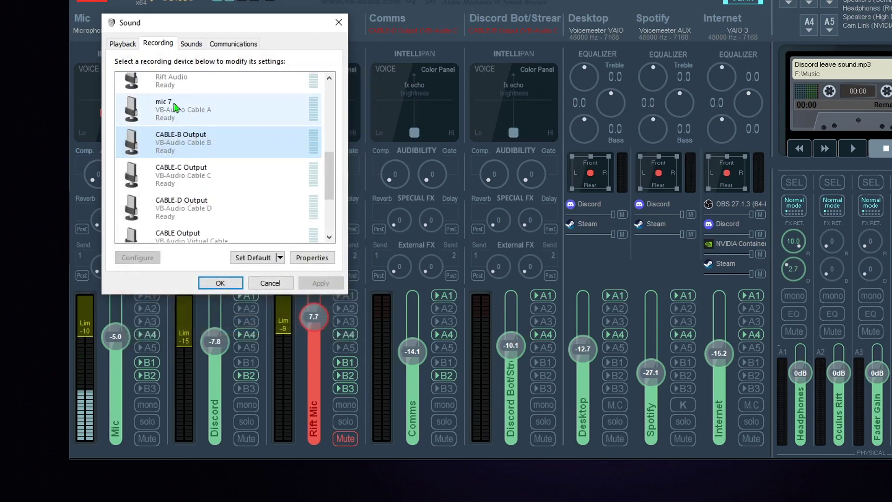
{"action": "left_click", "coordinate": [215, 127]}
{"action": "right_click", "coordinate": [215, 127]}
{"action": "left_click", "coordinate": [242, 205]}
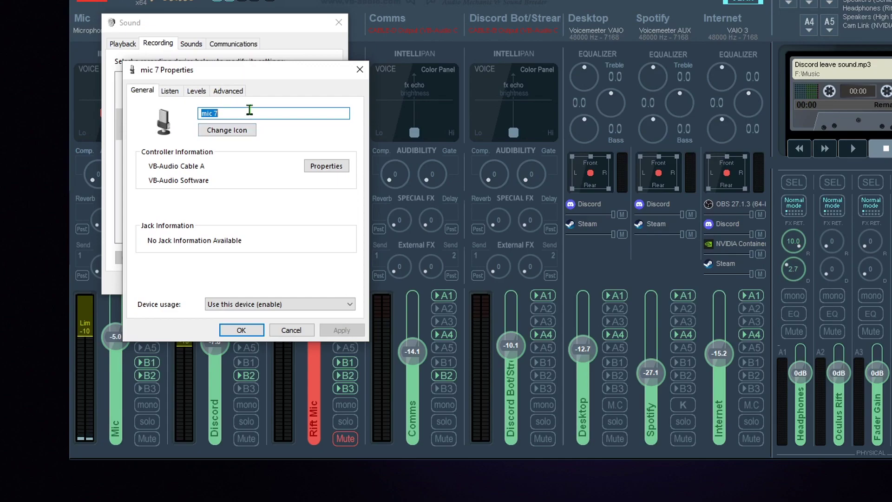
{"action": "type", "text": "CABLE-A"}
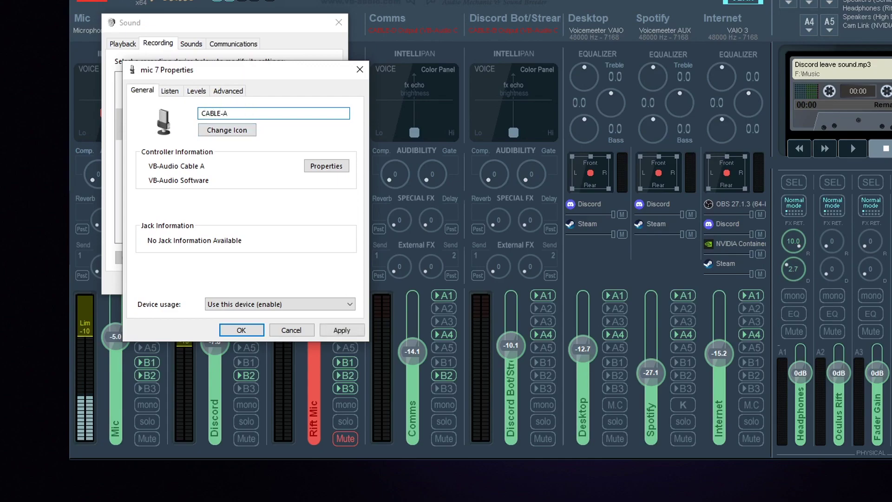
{"action": "type", "text": " Output"}
{"action": "key", "text": "Return"}
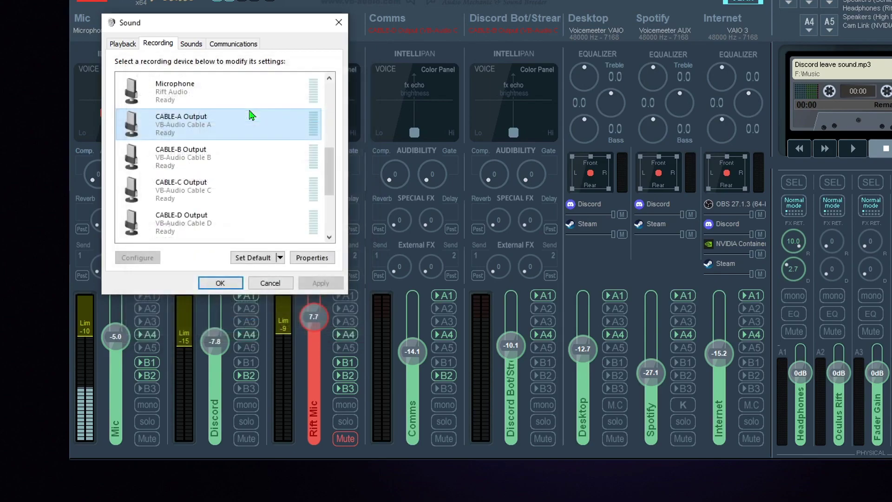
{"action": "left_click_drag", "start_coordinate": [335, 175], "coordinate": [334, 210]}
{"action": "left_click", "coordinate": [177, 225]}
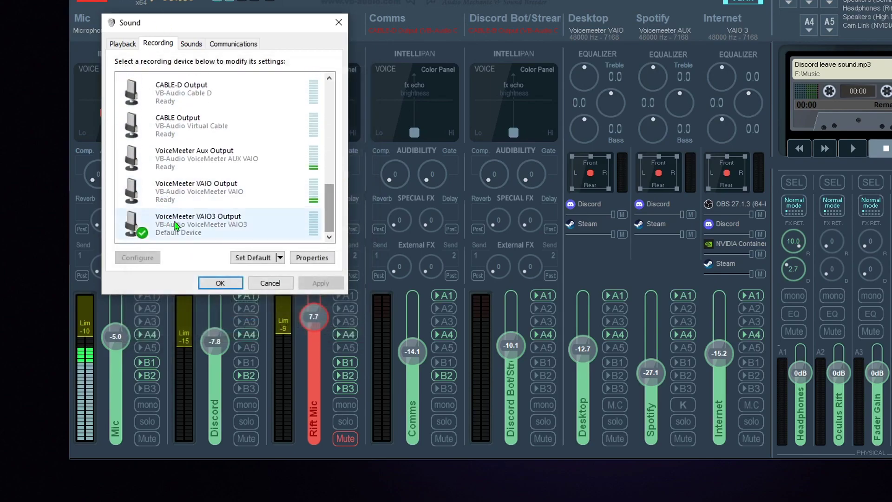
{"action": "right_click", "coordinate": [218, 188]}
- Look at VoiceMeeter VAIO Output's icon chooser and close it unchanged
{"action": "left_click", "coordinate": [262, 274]}
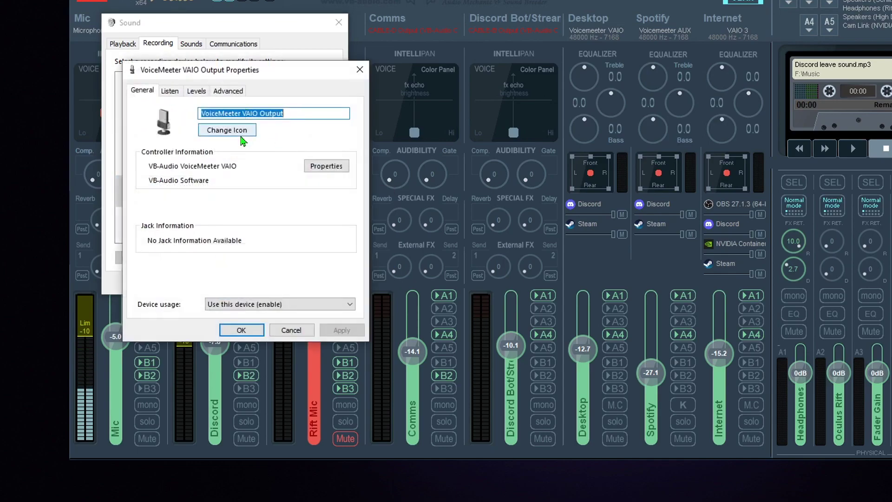
{"action": "left_click", "coordinate": [237, 132]}
{"action": "left_click", "coordinate": [335, 128]}
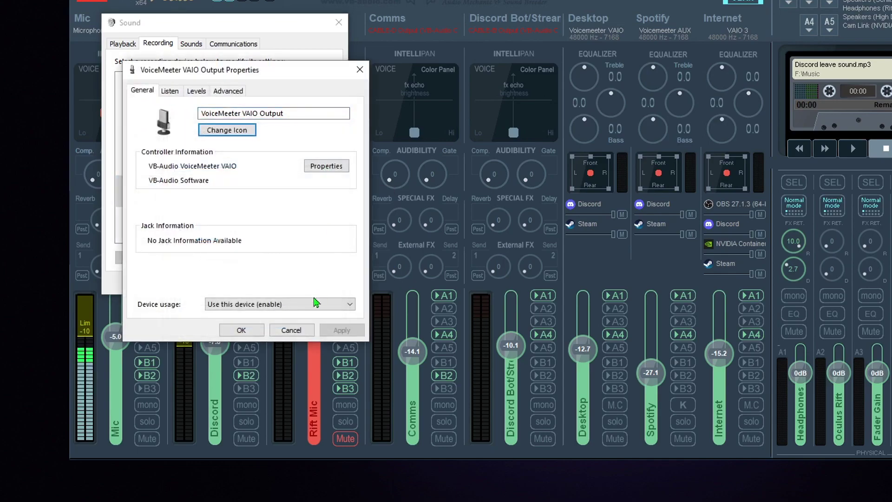
{"action": "left_click", "coordinate": [304, 330]}
- Check which icon file the VoiceMeeter Input playback device uses, then return to Recording
{"action": "left_click", "coordinate": [123, 44]}
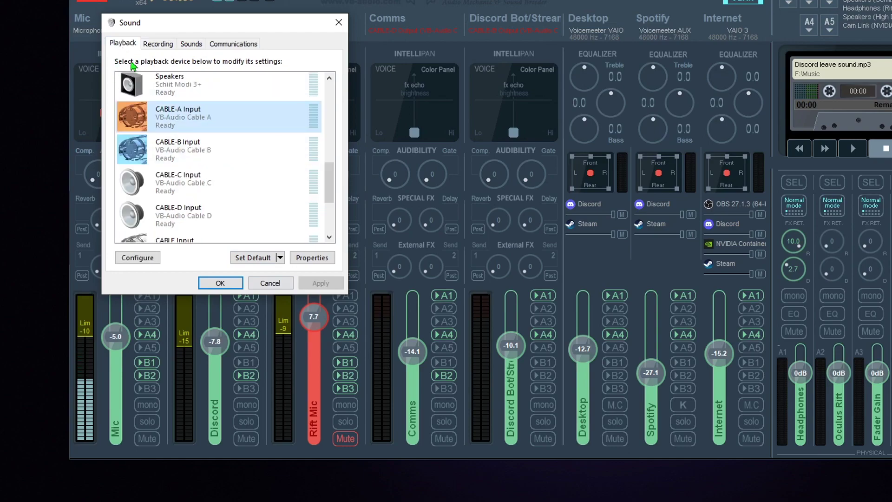
{"action": "scroll", "coordinate": [319, 150], "scroll_direction": "down", "scroll_amount": 3}
{"action": "left_click", "coordinate": [233, 196]}
{"action": "right_click", "coordinate": [234, 195]}
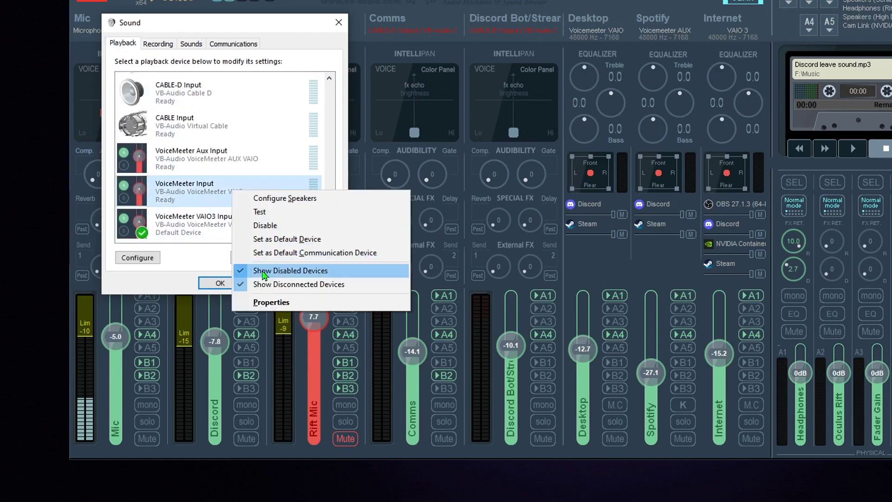
{"action": "left_click", "coordinate": [266, 299]}
{"action": "left_click", "coordinate": [237, 131]}
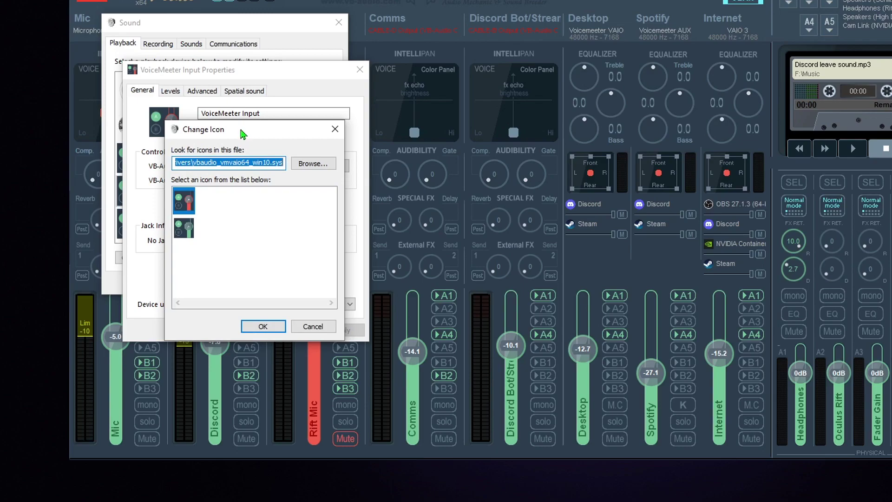
{"action": "left_click", "coordinate": [313, 326]}
{"action": "left_click", "coordinate": [359, 69]}
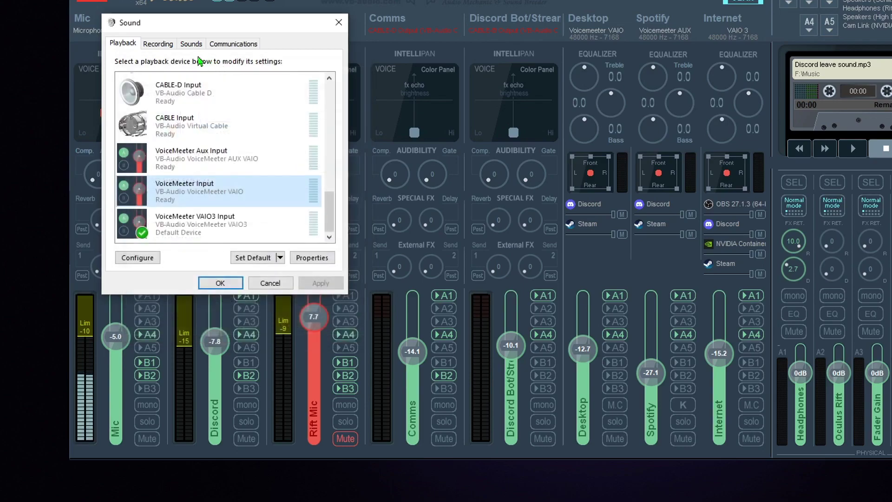
{"action": "left_click", "coordinate": [155, 45]}
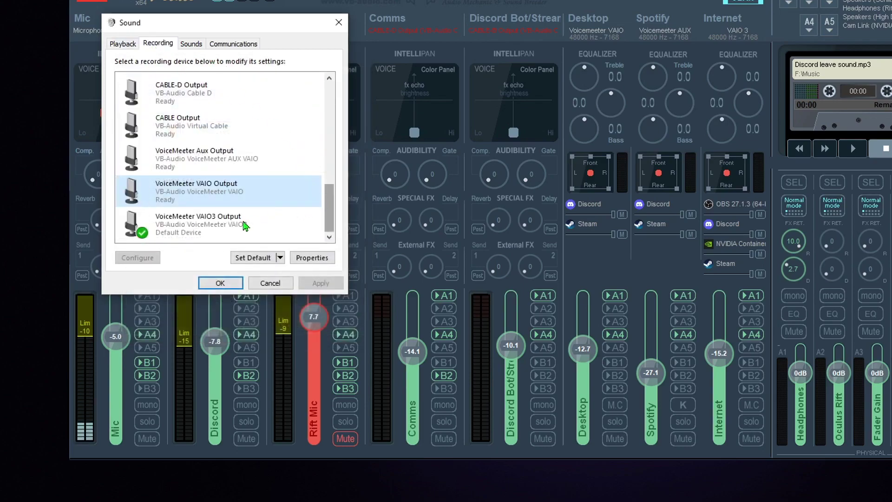
- Give VoiceMeeter VAIO Output the green VoiceMeeter driver icon and save
{"action": "right_click", "coordinate": [238, 189]}
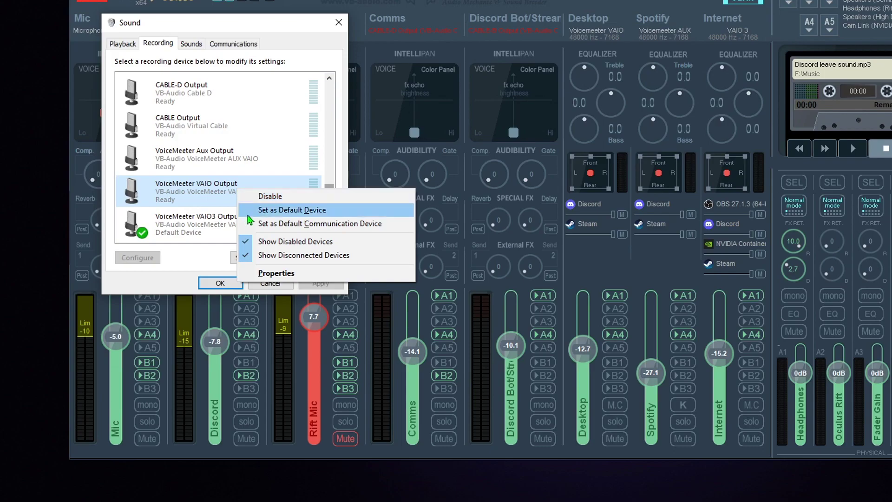
{"action": "left_click", "coordinate": [263, 273]}
{"action": "left_click", "coordinate": [228, 131]}
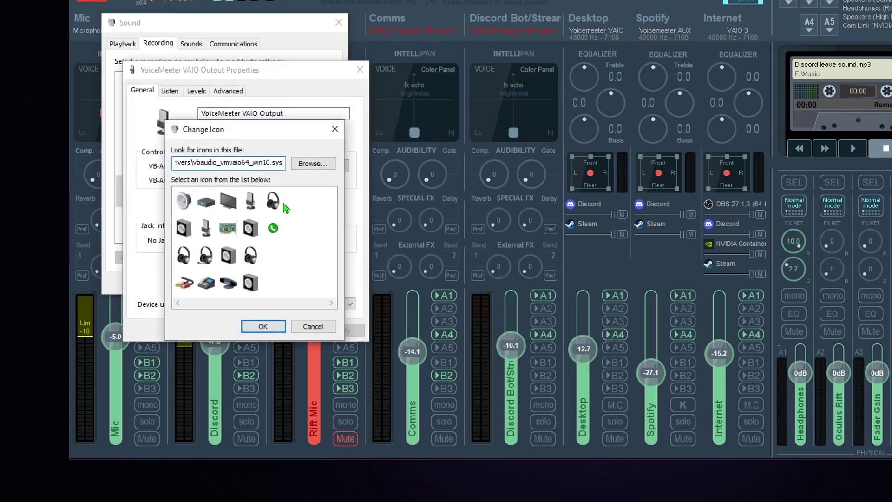
{"action": "left_click", "coordinate": [264, 327]}
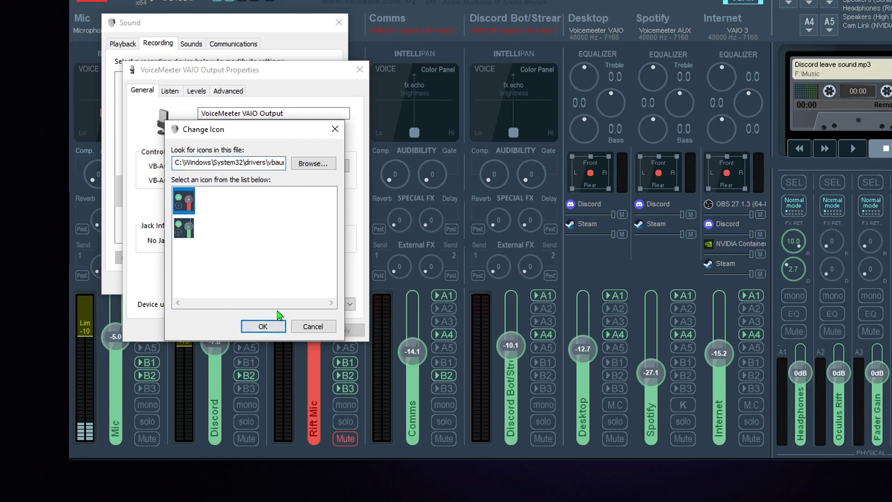
{"action": "left_click", "coordinate": [184, 228]}
{"action": "left_click", "coordinate": [263, 326]}
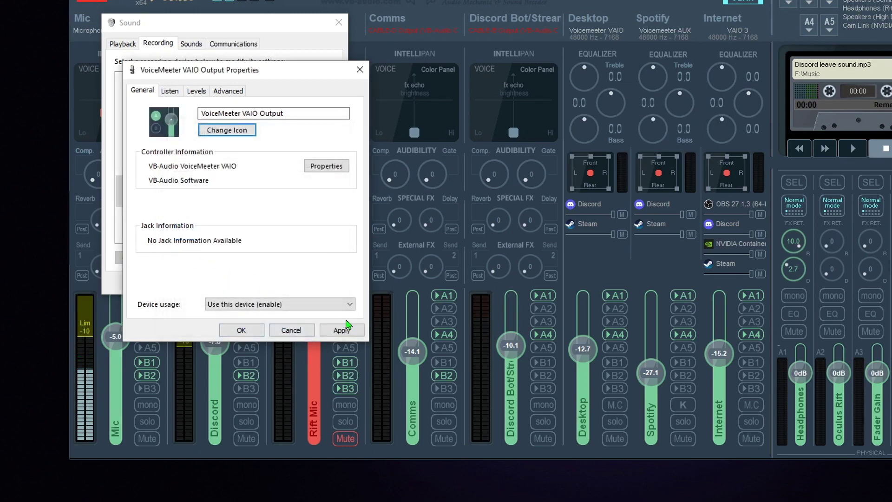
{"action": "left_click", "coordinate": [343, 328]}
{"action": "left_click", "coordinate": [234, 330]}
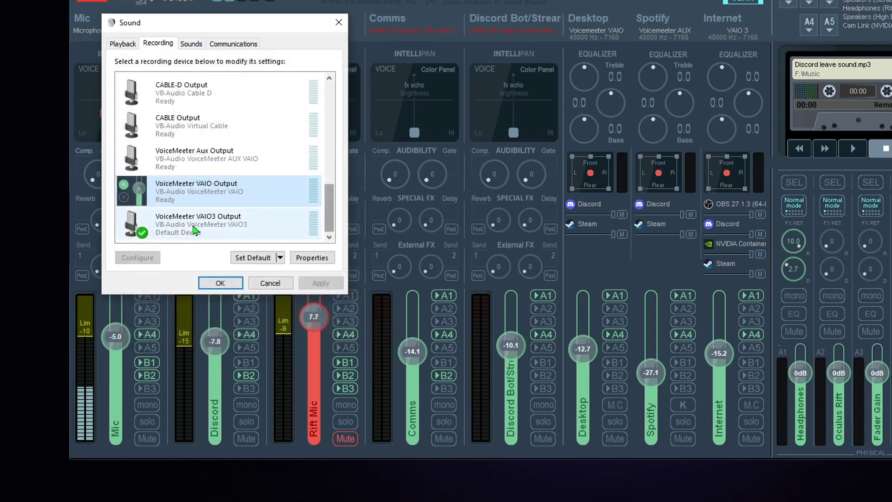
{"action": "right_click", "coordinate": [195, 231]}
- Open the Change Icon chooser for VAIO3 Output and edit its icon file path
{"action": "left_click", "coordinate": [232, 281]}
{"action": "left_click", "coordinate": [240, 131]}
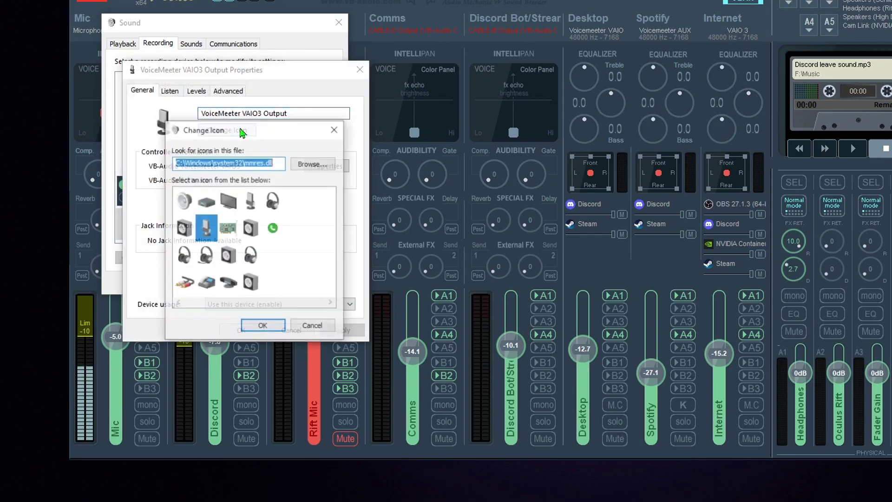
{"action": "left_click", "coordinate": [263, 326]}
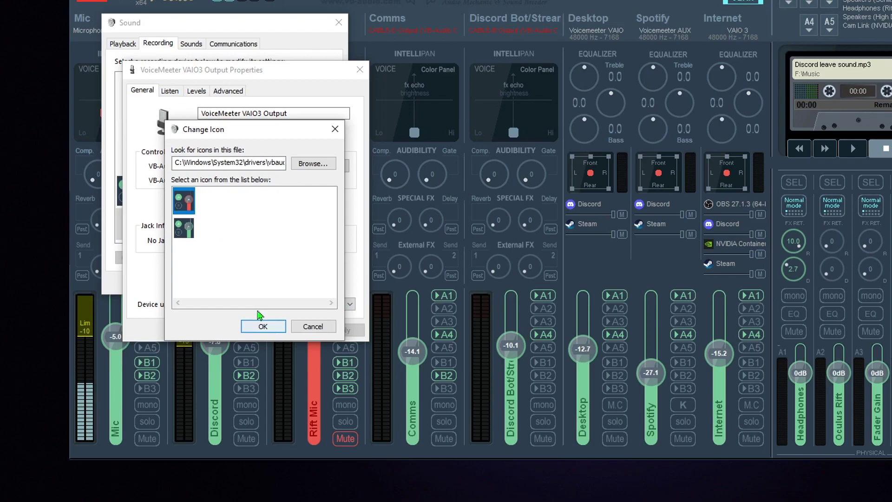
{"action": "mouse_move", "coordinate": [245, 161]}
{"action": "left_mouse_down"}
{"action": "mouse_move", "coordinate": [302, 163]}
{"action": "mouse_move", "coordinate": [203, 163]}
{"action": "mouse_move", "coordinate": [263, 162]}
{"action": "left_mouse_up"}
{"action": "left_click", "coordinate": [244, 162]}
{"action": "left_click", "coordinate": [256, 164]}
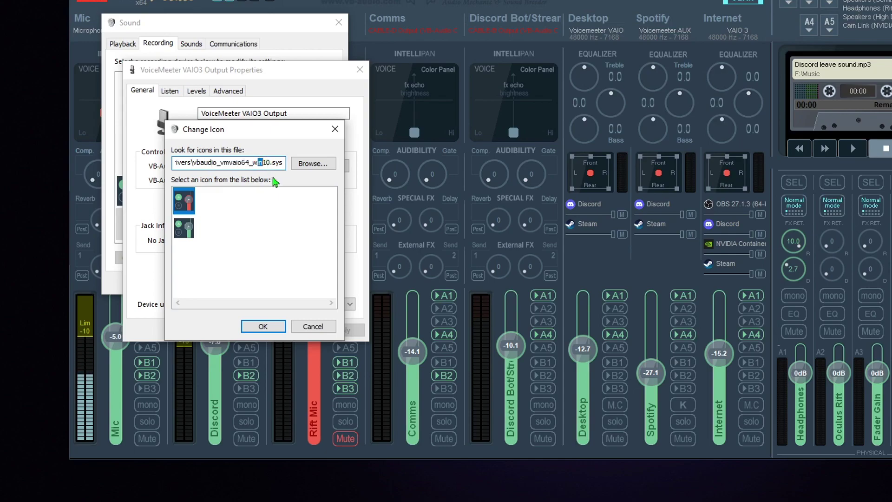
{"action": "double_click", "coordinate": [253, 162]}
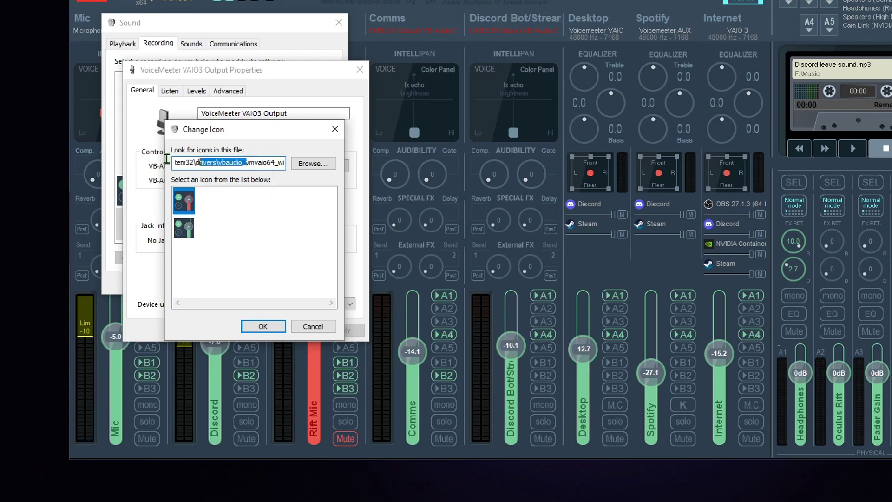
{"action": "key", "text": "Home"}
{"action": "double_click", "coordinate": [244, 164]}
{"action": "left_click_drag", "start_coordinate": [275, 162], "coordinate": [206, 162]}
{"action": "left_click", "coordinate": [247, 163]}
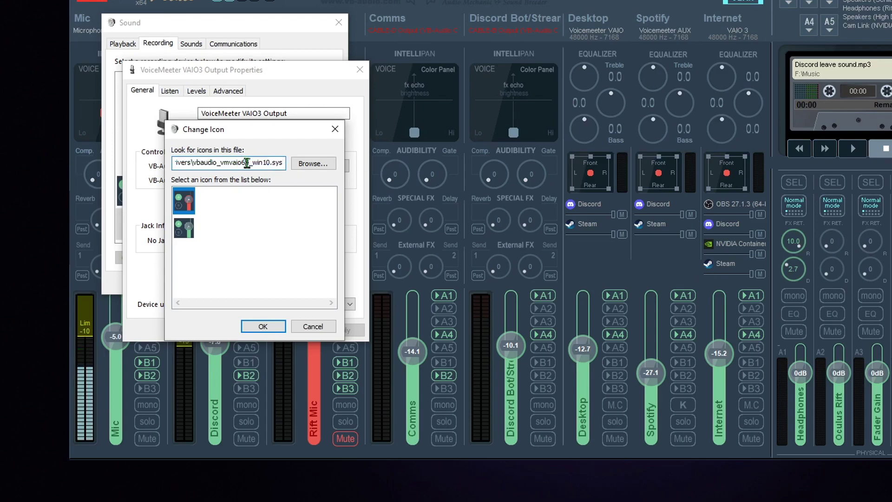
- Load icons from vbaudio_vmvaio364_win10.sys under All files, then pick and apply the green icon
{"action": "left_click", "coordinate": [310, 166]}
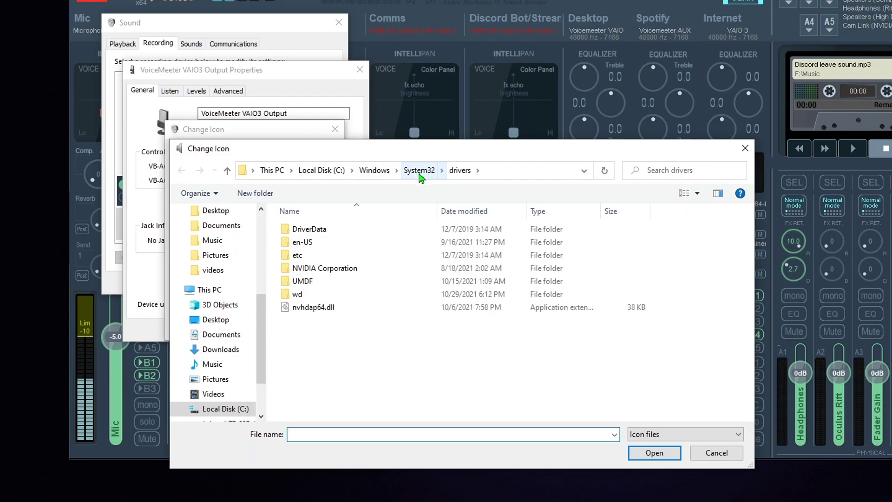
{"action": "left_click", "coordinate": [669, 434]}
{"action": "left_click", "coordinate": [637, 479]}
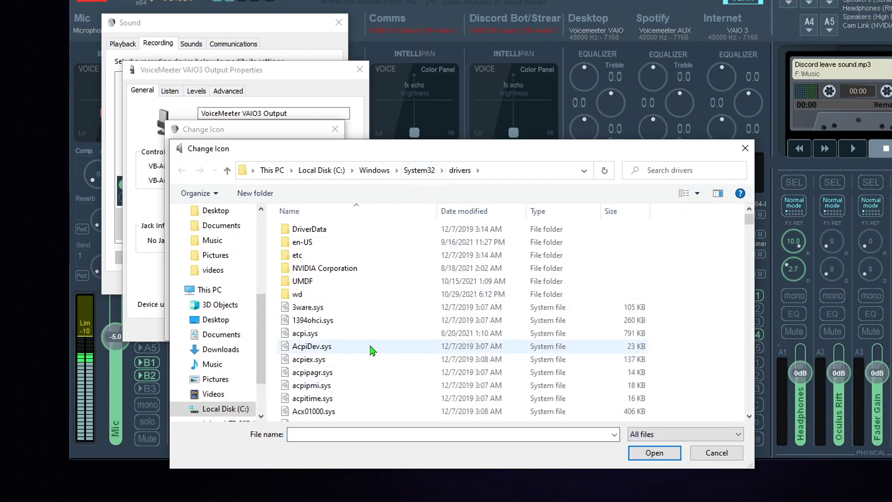
{"action": "scroll", "coordinate": [372, 351], "scroll_direction": "down", "scroll_amount": 5}
{"action": "left_click_drag", "start_coordinate": [749, 231], "coordinate": [746, 384]}
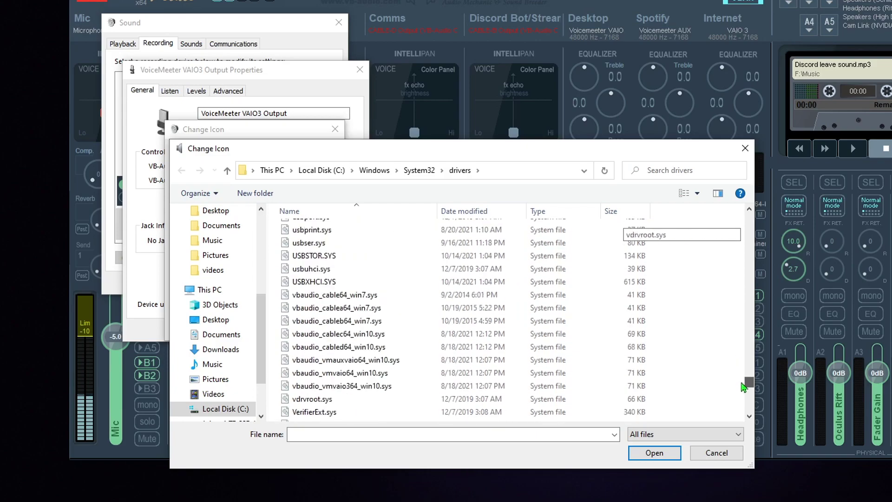
{"action": "double_click", "coordinate": [356, 387]}
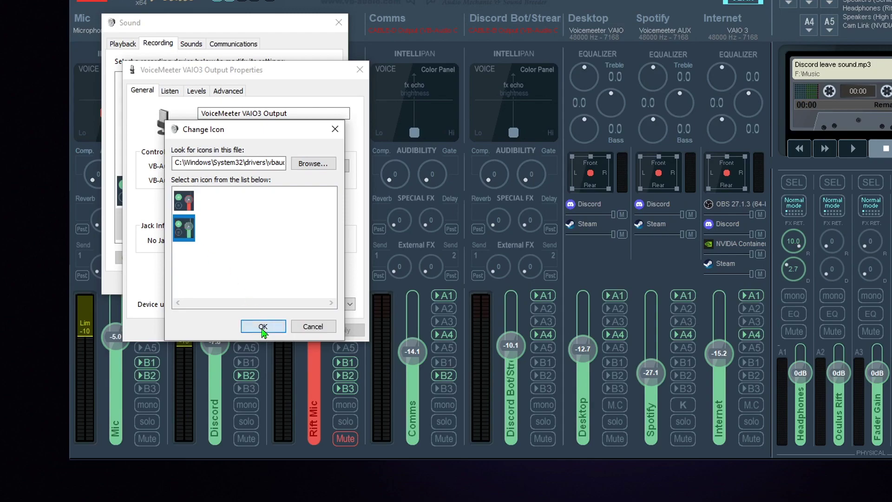
{"action": "left_click", "coordinate": [263, 327]}
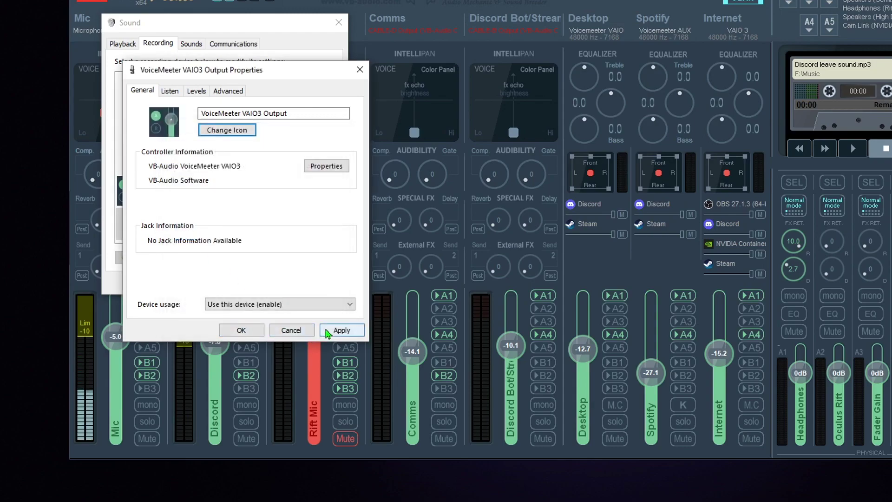
{"action": "left_click", "coordinate": [327, 330]}
{"action": "left_click", "coordinate": [237, 329]}
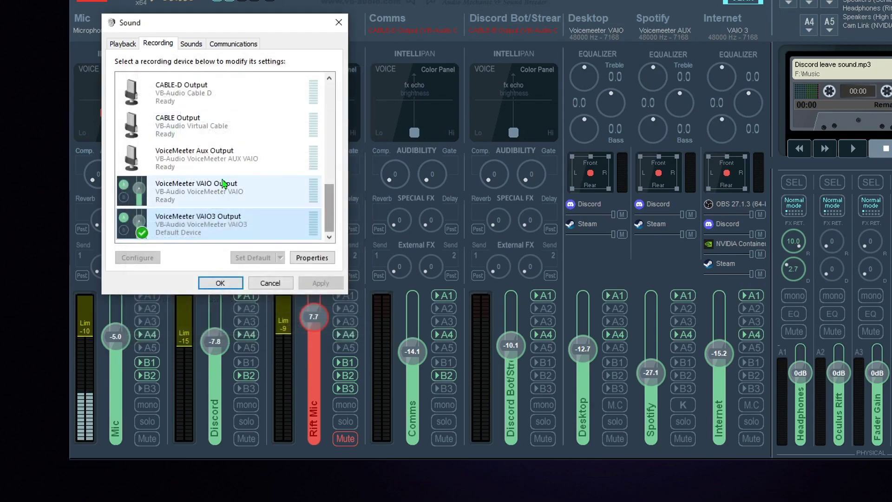
{"action": "left_click", "coordinate": [229, 163]}
- Open Aux Output's Change Icon file browser and navigate to the drivers folder
{"action": "right_click", "coordinate": [228, 163]}
{"action": "left_click", "coordinate": [274, 241]}
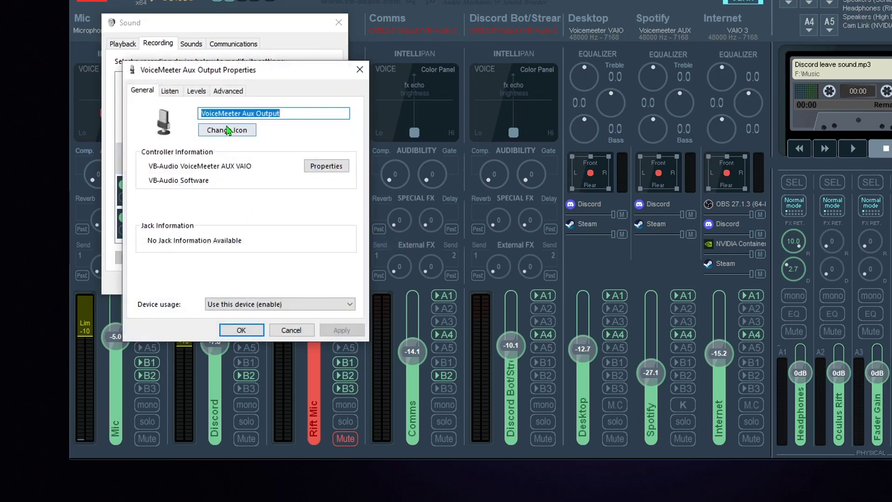
{"action": "left_click", "coordinate": [228, 130]}
{"action": "left_click", "coordinate": [314, 164]}
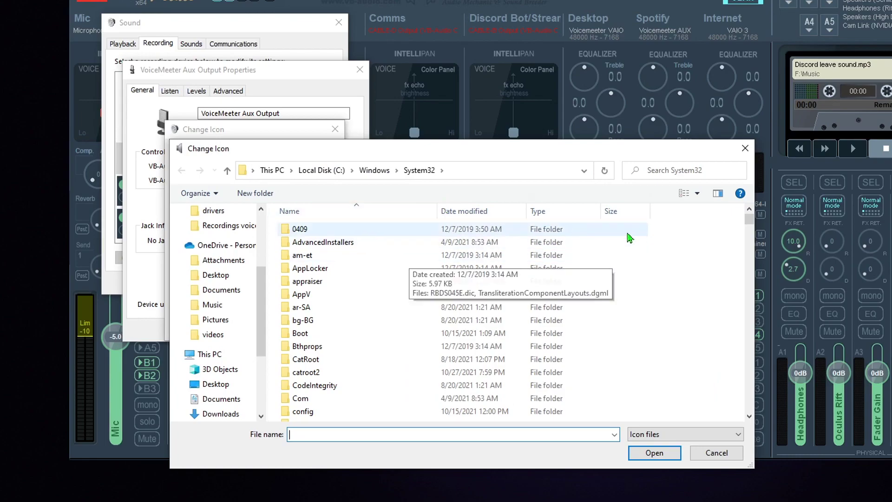
{"action": "scroll", "coordinate": [343, 367], "scroll_direction": "down", "scroll_amount": 20}
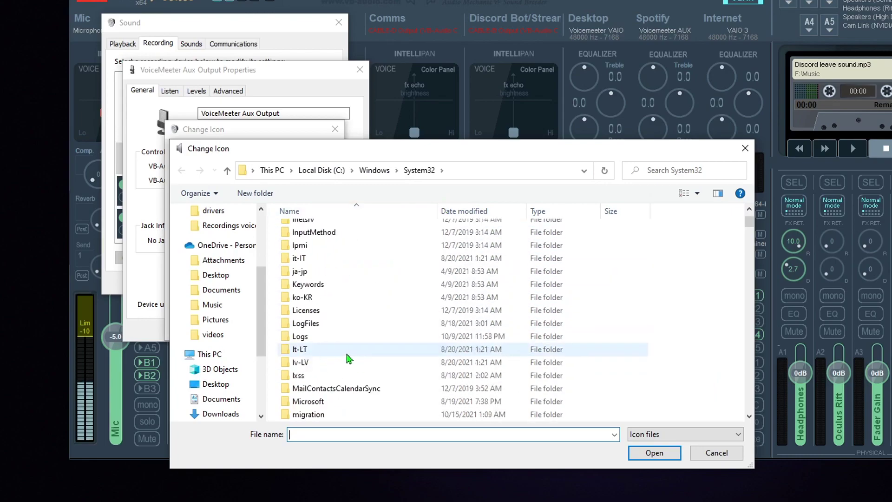
{"action": "scroll", "coordinate": [369, 356], "scroll_direction": "down", "scroll_amount": 6}
{"action": "scroll", "coordinate": [370, 356], "scroll_direction": "up", "scroll_amount": 20}
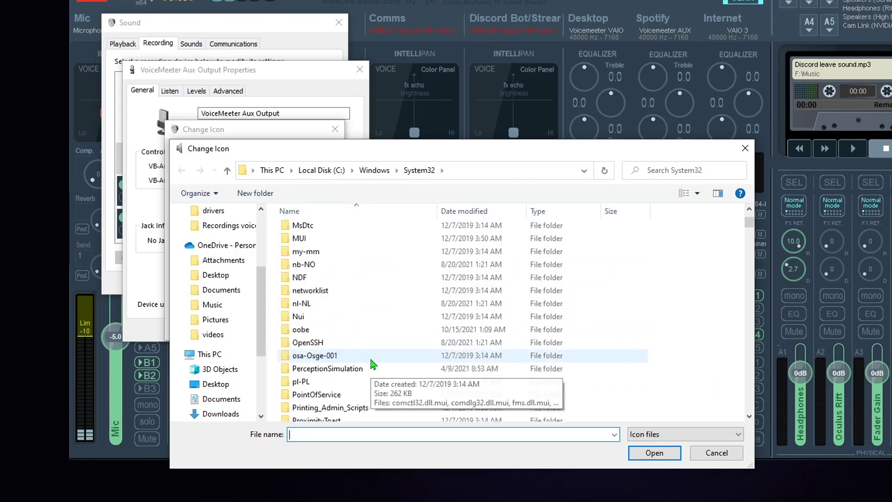
{"action": "scroll", "coordinate": [363, 360], "scroll_direction": "up", "scroll_amount": 6}
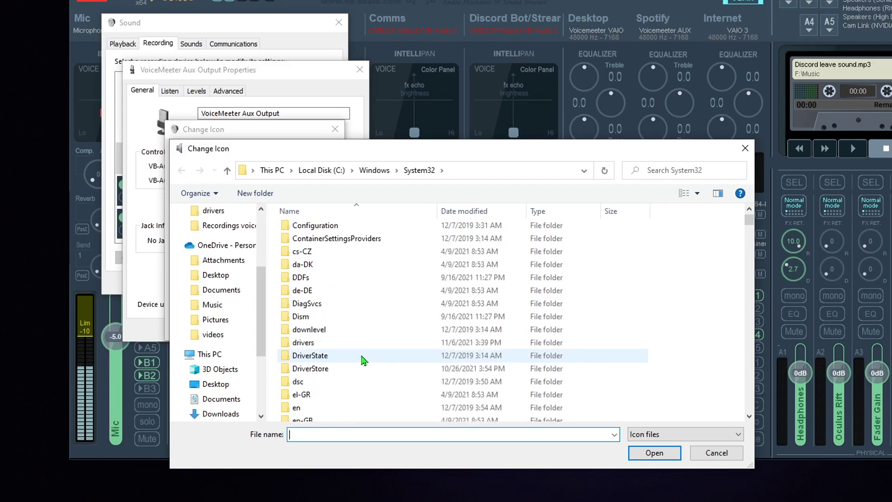
{"action": "double_click", "coordinate": [358, 342]}
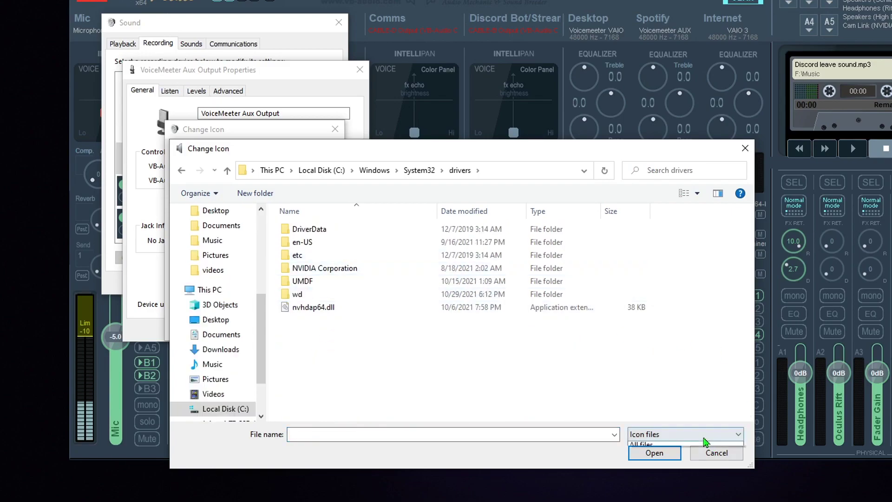
- Show all files, load the VB-Audio driver file, and apply its VoiceMeeter icon
{"action": "left_click", "coordinate": [683, 434]}
{"action": "left_click", "coordinate": [655, 485]}
{"action": "left_click_drag", "start_coordinate": [749, 219], "coordinate": [716, 386]}
{"action": "scroll", "coordinate": [428, 377], "scroll_direction": "down", "scroll_amount": 3}
{"action": "scroll", "coordinate": [378, 333], "scroll_direction": "up", "scroll_amount": 2}
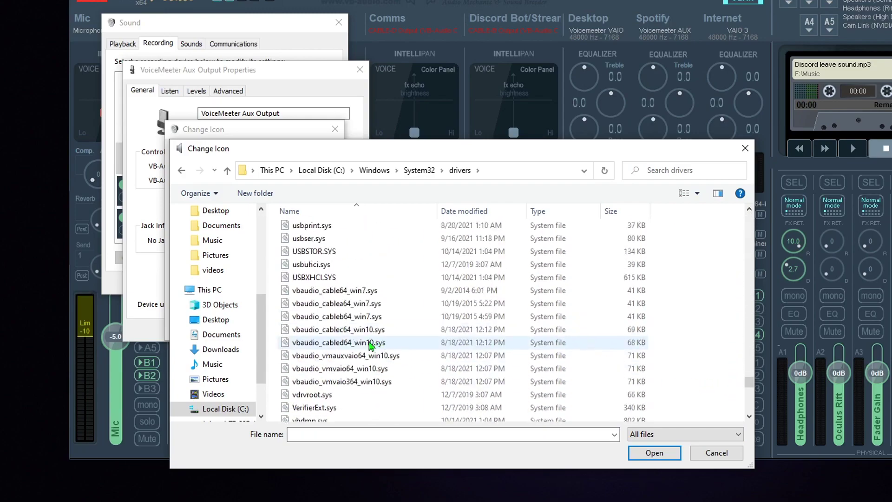
{"action": "double_click", "coordinate": [358, 356]}
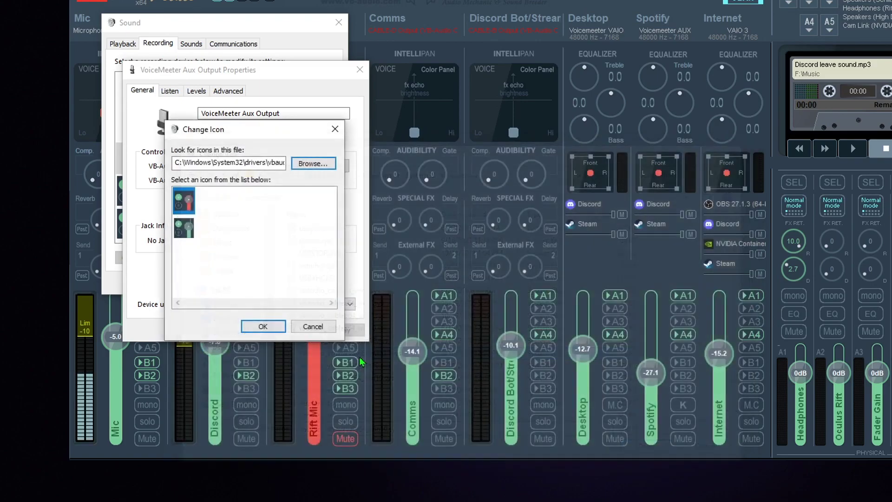
{"action": "left_click", "coordinate": [262, 327]}
{"action": "left_click", "coordinate": [348, 329]}
{"action": "left_click", "coordinate": [238, 328]}
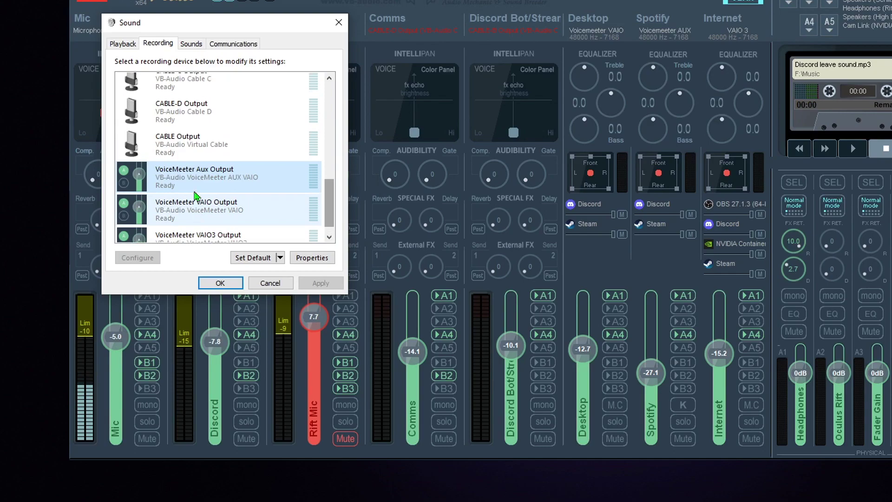
{"action": "scroll", "coordinate": [195, 193], "scroll_direction": "up", "scroll_amount": 2}
{"action": "right_click", "coordinate": [196, 185]}
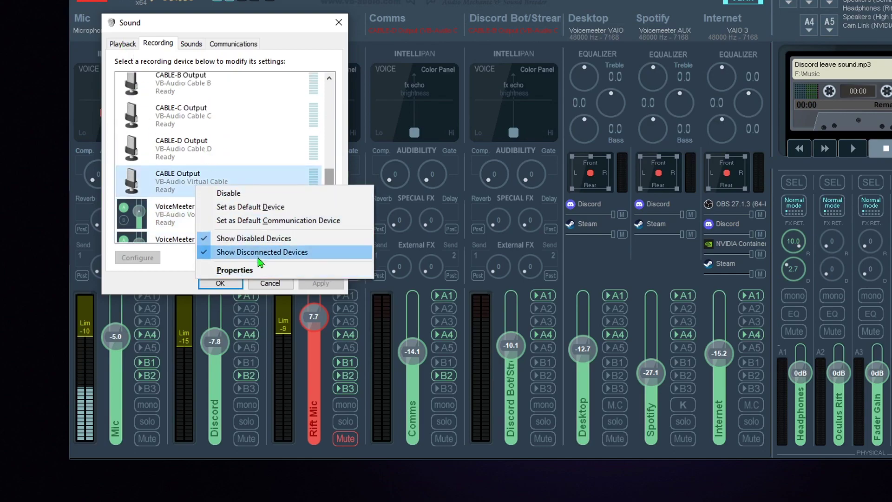
- Give CABLE Output the pin_out icon from C:\Program Files\VB\CABLE and save
{"action": "left_click", "coordinate": [235, 269]}
{"action": "left_click", "coordinate": [239, 130]}
{"action": "left_click", "coordinate": [307, 165]}
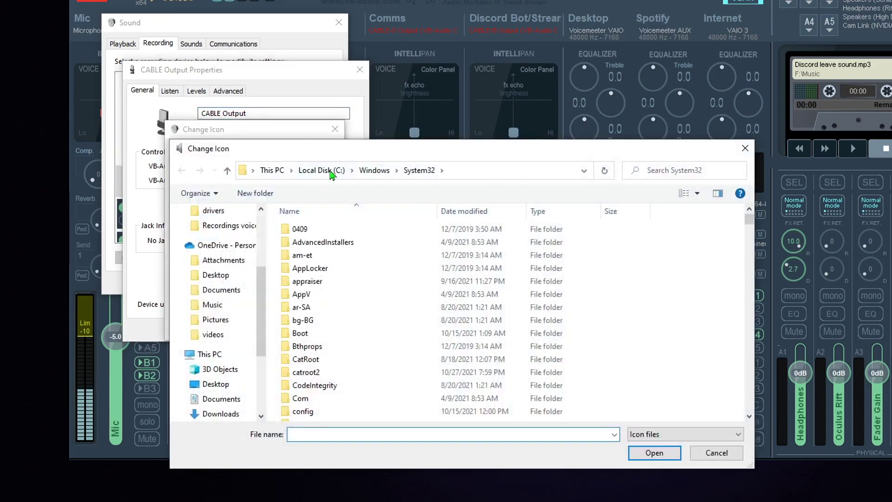
{"action": "left_click", "coordinate": [321, 170]}
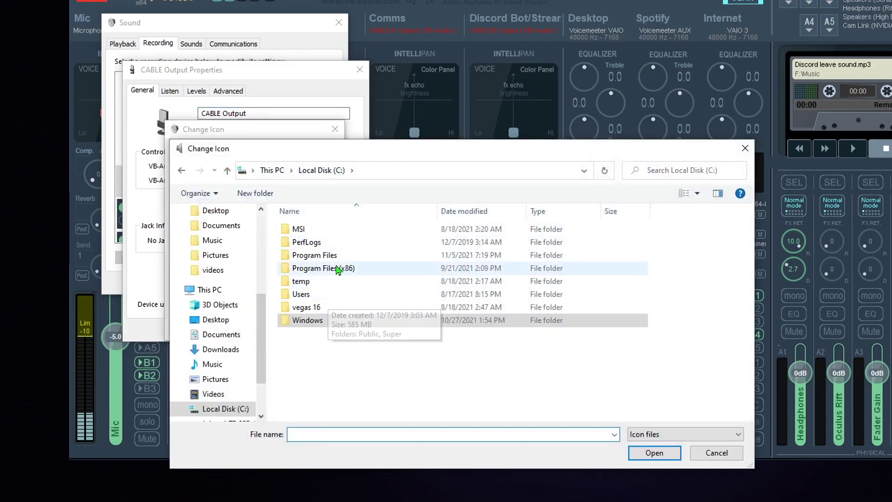
{"action": "double_click", "coordinate": [333, 264]}
{"action": "scroll", "coordinate": [307, 279], "scroll_direction": "down", "scroll_amount": 5}
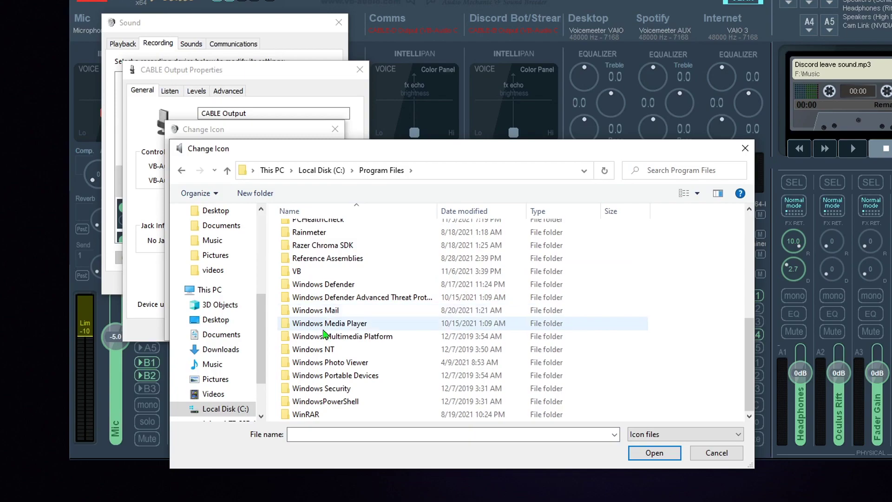
{"action": "double_click", "coordinate": [300, 263]}
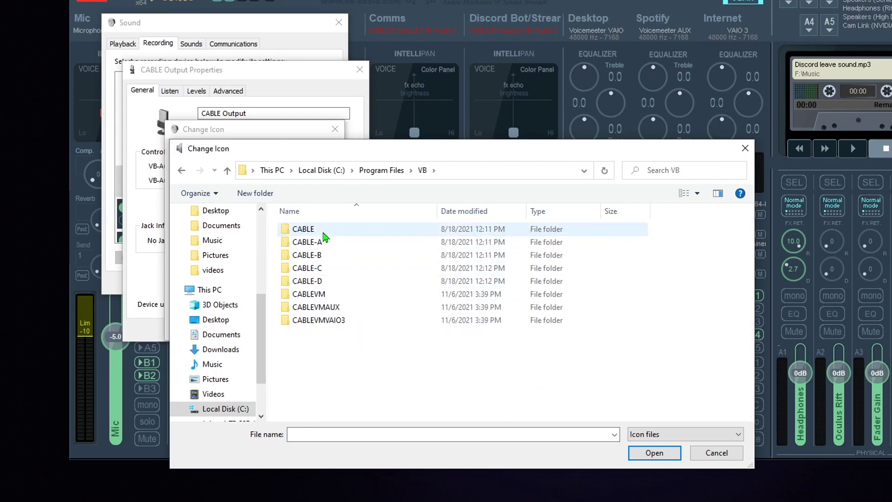
{"action": "double_click", "coordinate": [322, 231]}
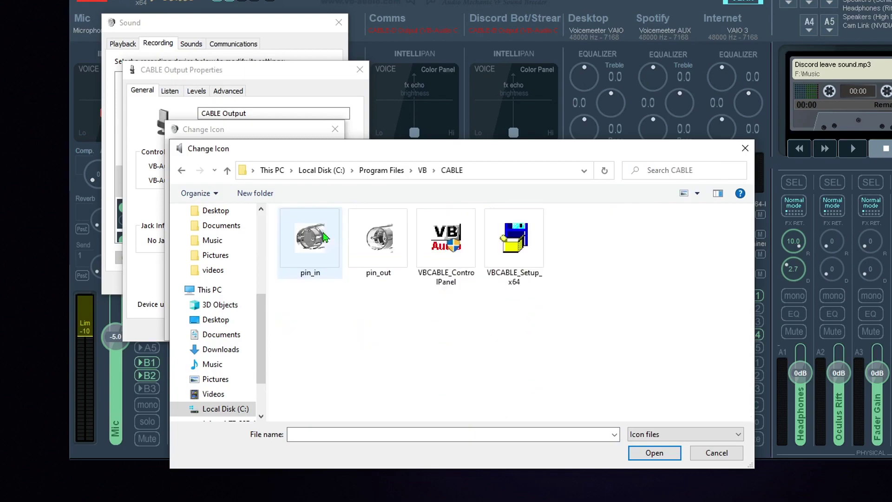
{"action": "double_click", "coordinate": [376, 241]}
{"action": "left_click", "coordinate": [263, 326]}
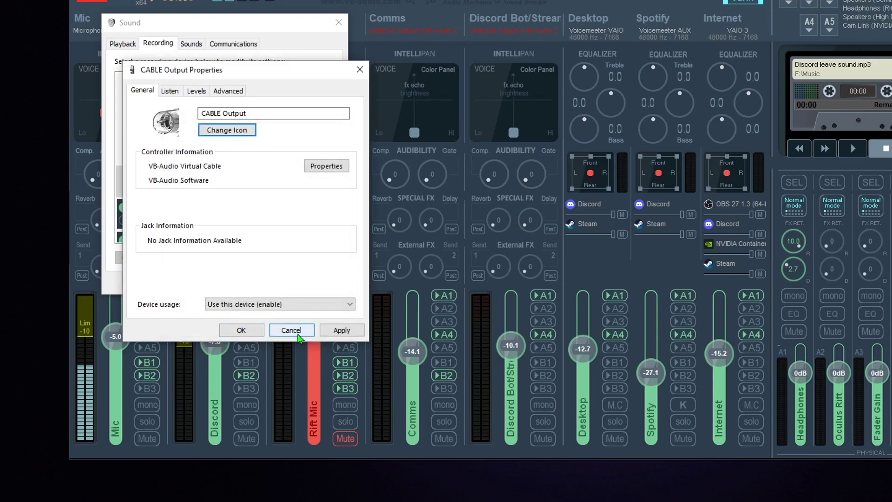
{"action": "left_click", "coordinate": [341, 330]}
{"action": "left_click", "coordinate": [242, 330]}
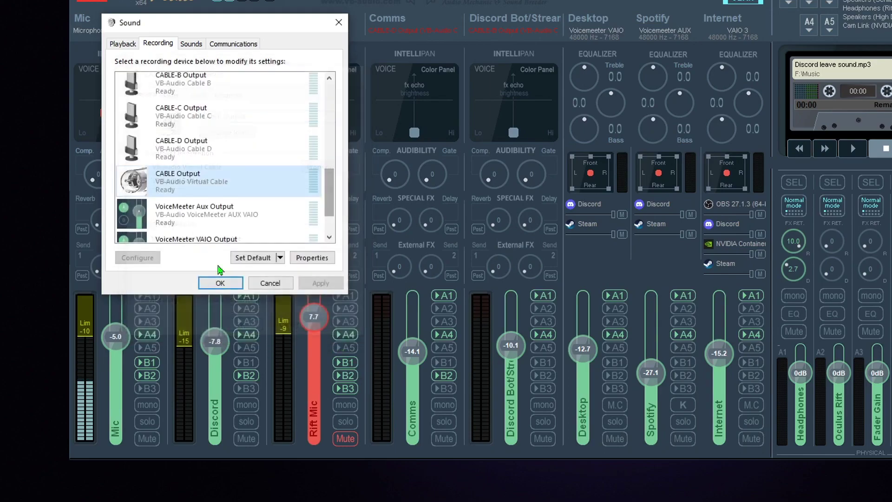
- Inspect CABLE-D Output's advanced format settings, then close its properties
{"action": "right_click", "coordinate": [190, 146]}
{"action": "left_click", "coordinate": [225, 229]}
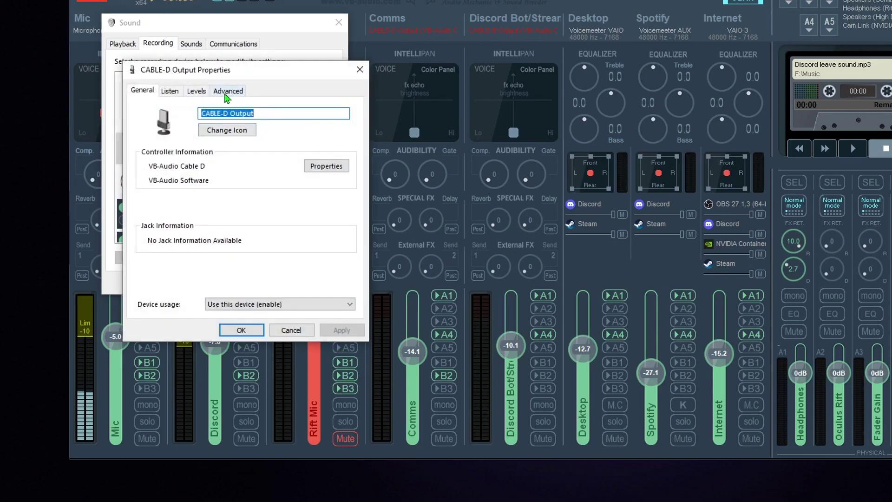
{"action": "left_click", "coordinate": [227, 90]}
{"action": "left_click", "coordinate": [140, 93]}
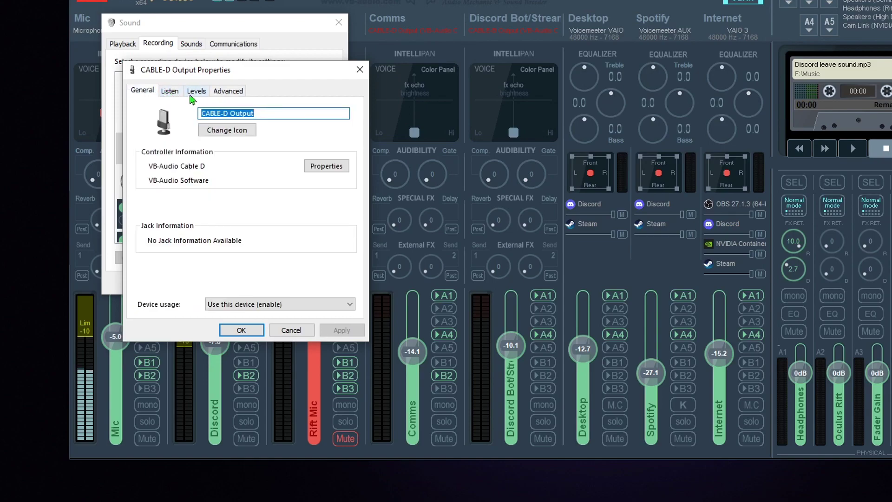
{"action": "left_click", "coordinate": [228, 91]}
{"action": "left_click", "coordinate": [143, 90]}
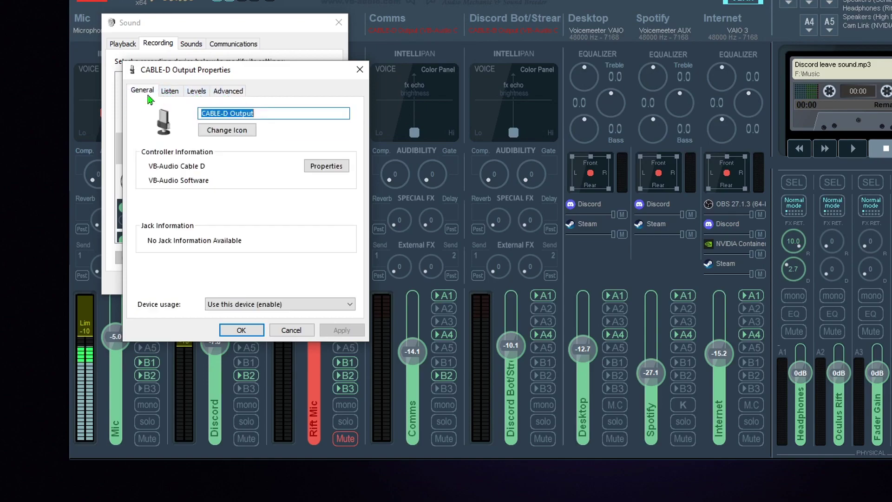
{"action": "left_click", "coordinate": [360, 70]}
{"action": "scroll", "coordinate": [327, 188], "scroll_direction": "down", "scroll_amount": 1}
{"action": "scroll", "coordinate": [327, 188], "scroll_direction": "down", "scroll_amount": 1}
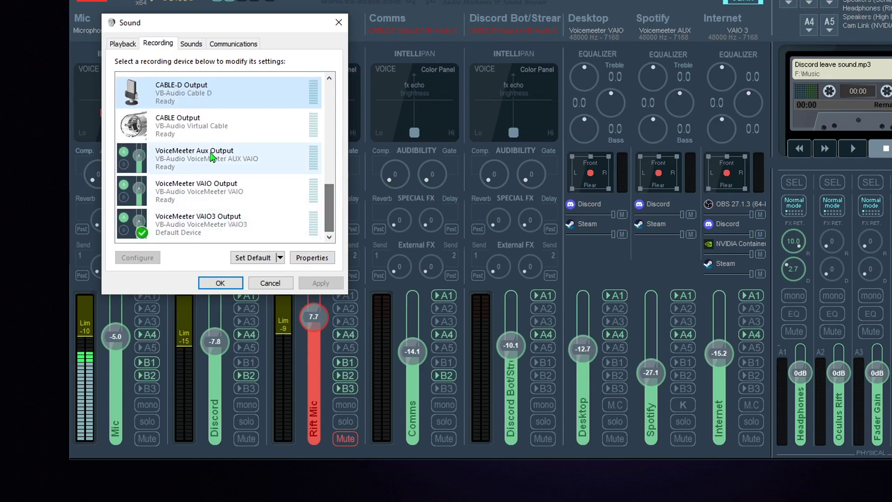
{"action": "right_click", "coordinate": [197, 204]}
{"action": "left_click", "coordinate": [242, 285]}
{"action": "left_click", "coordinate": [227, 91]}
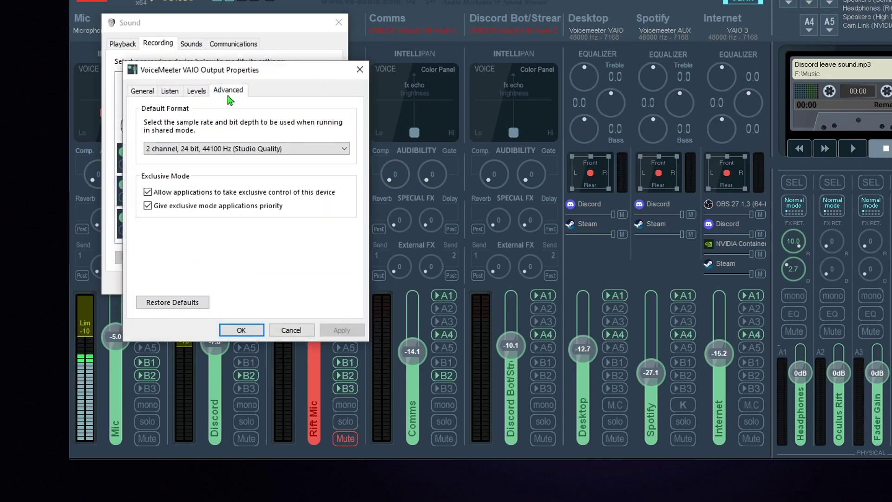
{"action": "left_click", "coordinate": [360, 70]}
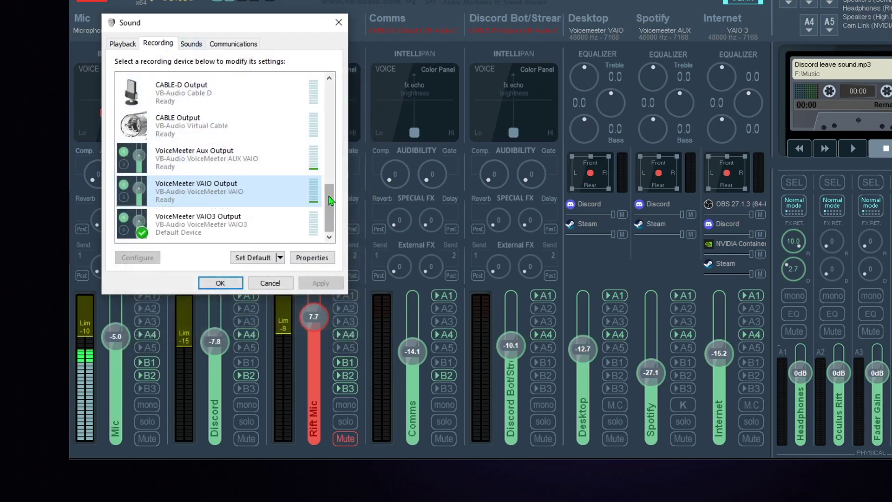
{"action": "scroll", "coordinate": [185, 153], "scroll_direction": "up", "scroll_amount": 3}
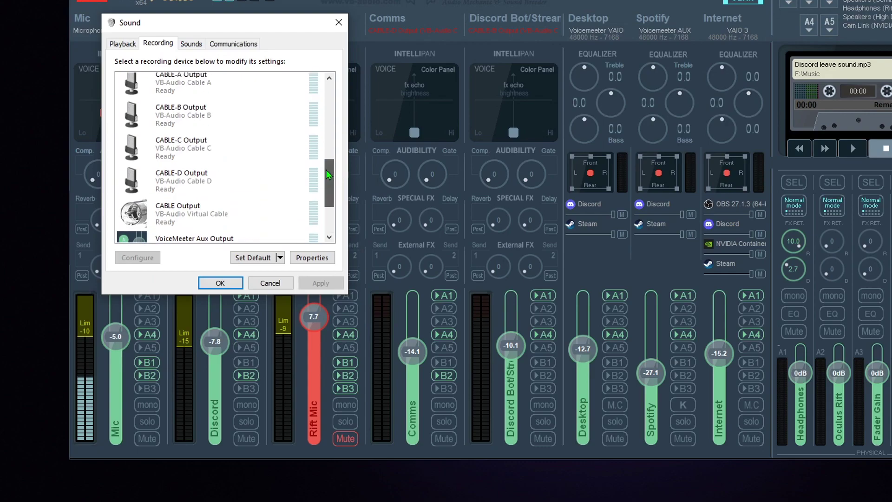
{"action": "right_click", "coordinate": [203, 194]}
{"action": "left_click", "coordinate": [232, 278]}
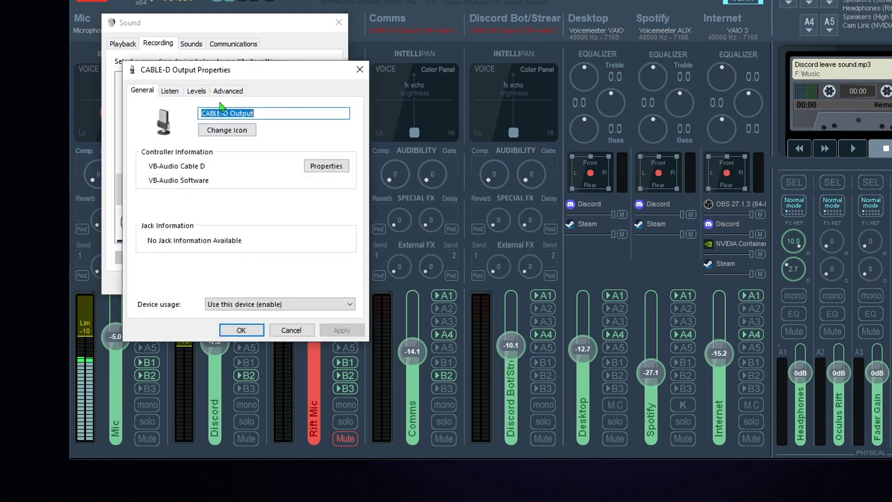
{"action": "left_click", "coordinate": [227, 130]}
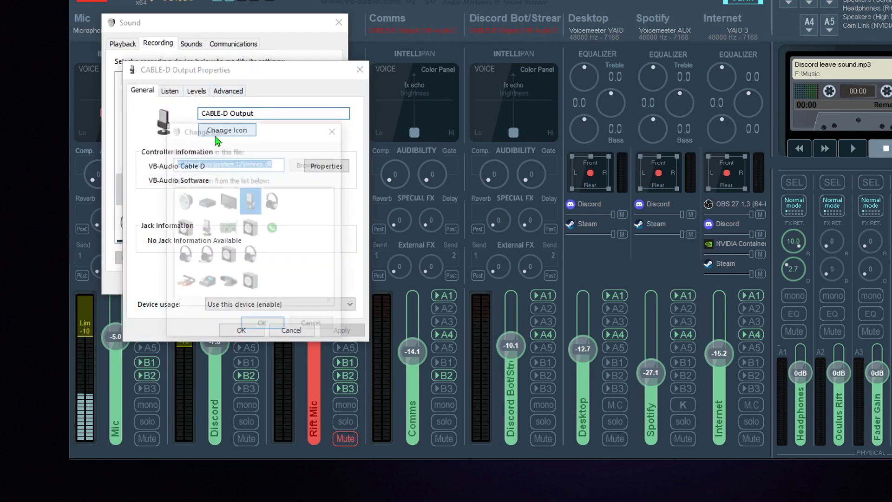
{"action": "left_click", "coordinate": [320, 164]}
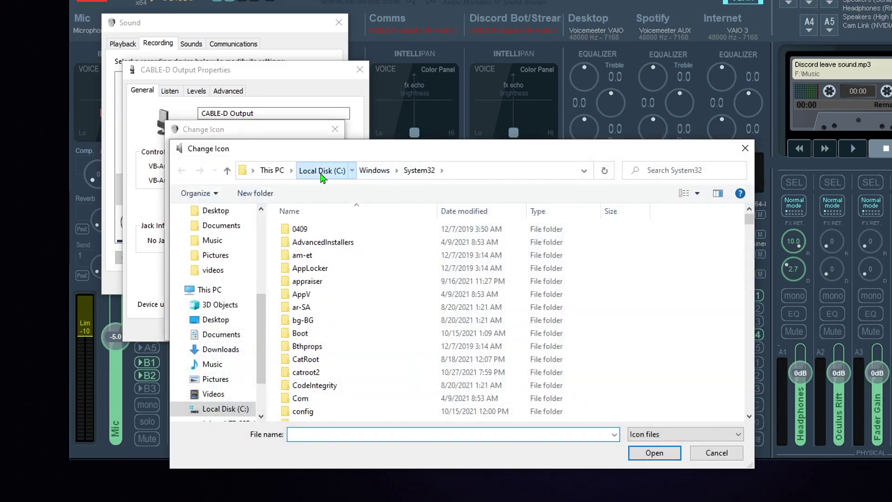
{"action": "left_click", "coordinate": [327, 168]}
{"action": "double_click", "coordinate": [332, 258]}
{"action": "scroll", "coordinate": [335, 291], "scroll_direction": "down", "scroll_amount": 5}
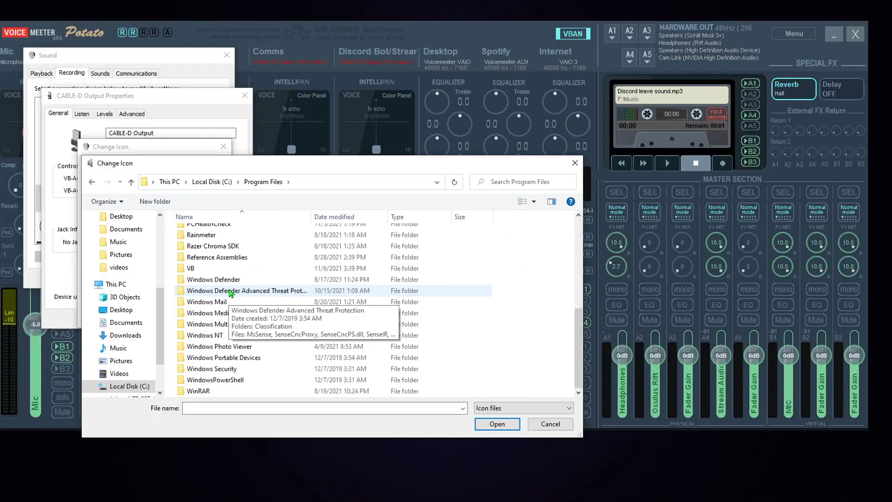
{"action": "double_click", "coordinate": [329, 281]}
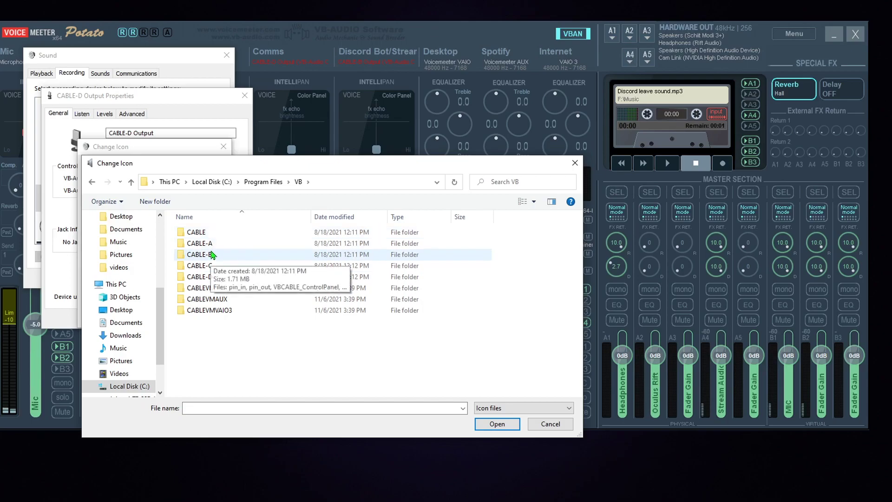
{"action": "double_click", "coordinate": [215, 277]}
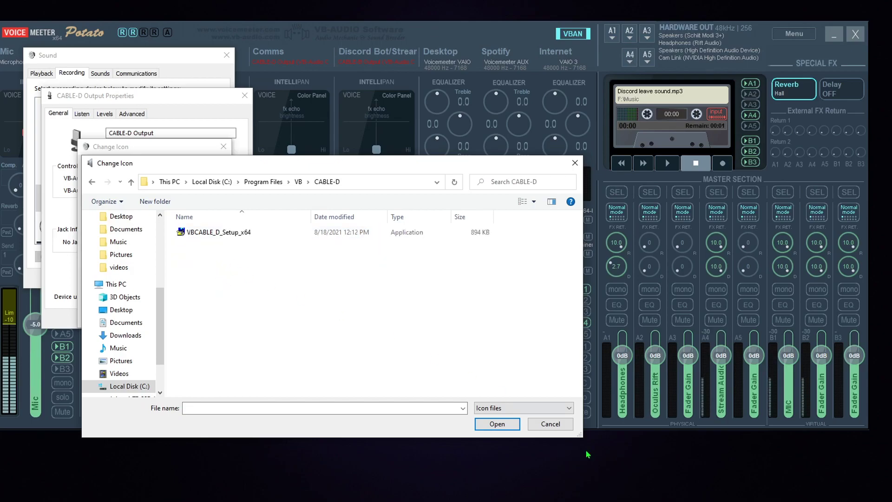
{"action": "left_click", "coordinate": [548, 423]}
{"action": "left_click", "coordinate": [222, 147]}
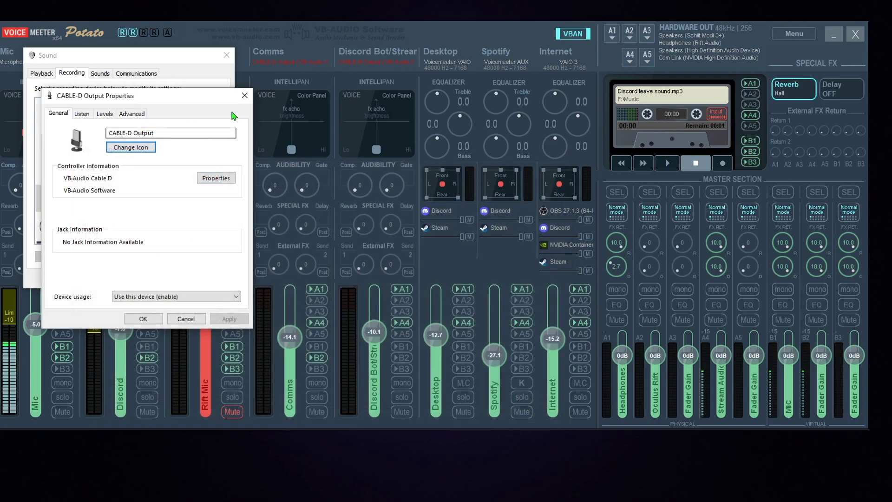
{"action": "left_click", "coordinate": [245, 95]}
- Open CABLE-B Output's properties, check its Advanced settings, and start browsing for a new icon
{"action": "right_click", "coordinate": [93, 161]}
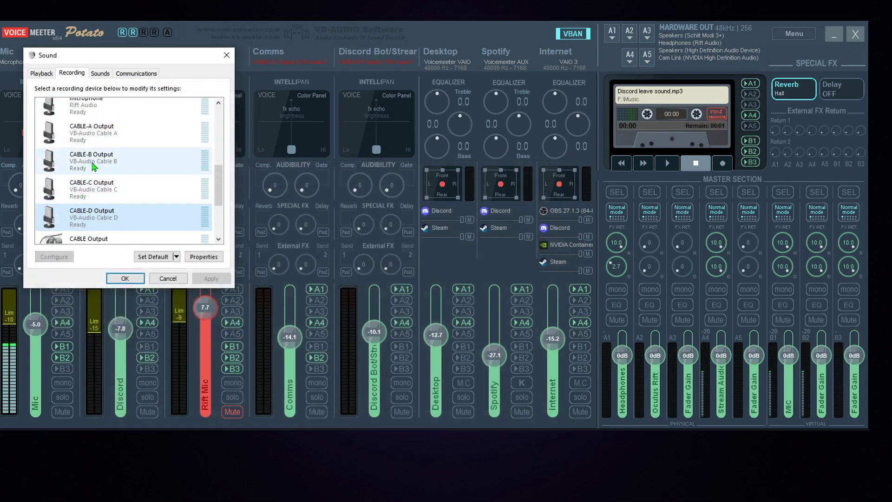
{"action": "left_click", "coordinate": [127, 233]}
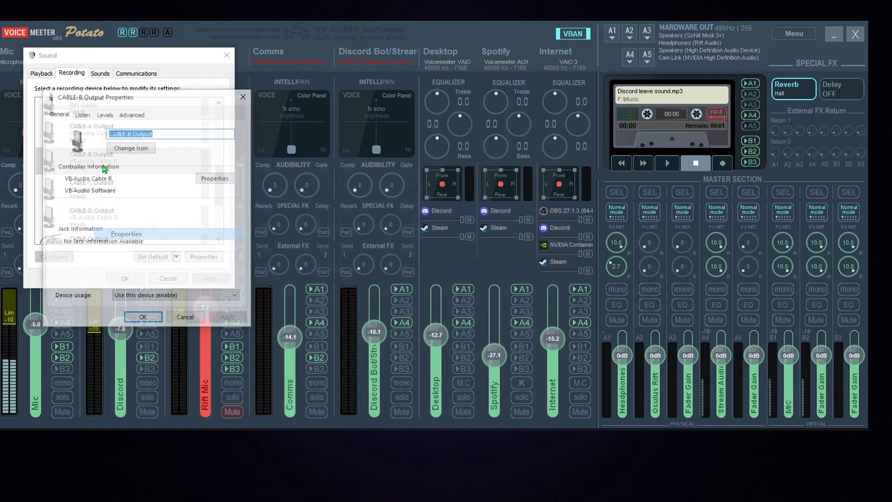
{"action": "left_click", "coordinate": [132, 113]}
{"action": "left_click", "coordinate": [64, 116]}
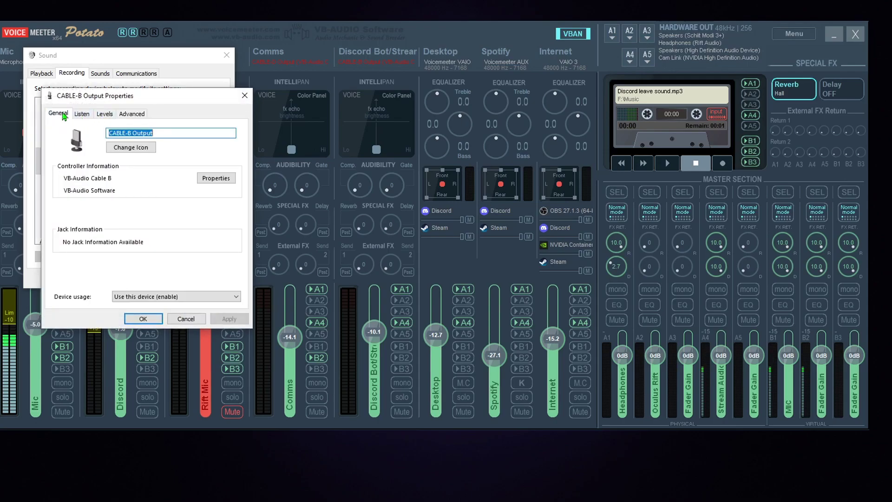
{"action": "left_click", "coordinate": [131, 148]}
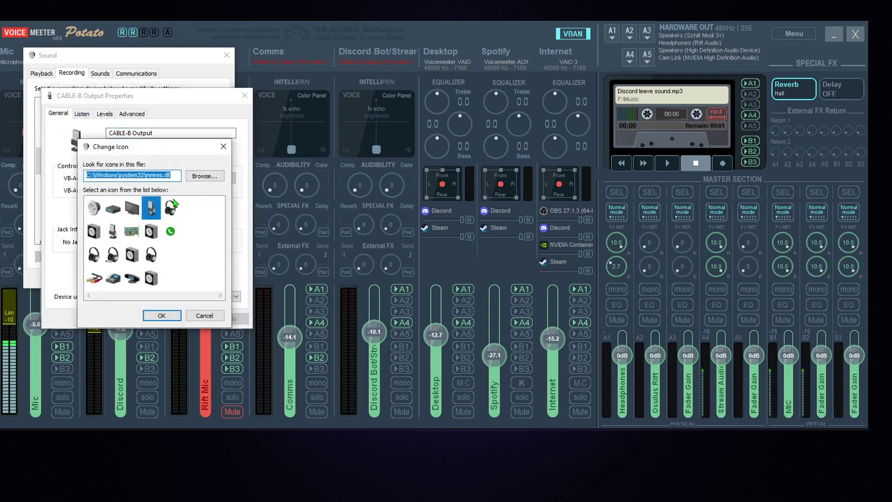
{"action": "left_click", "coordinate": [202, 176]}
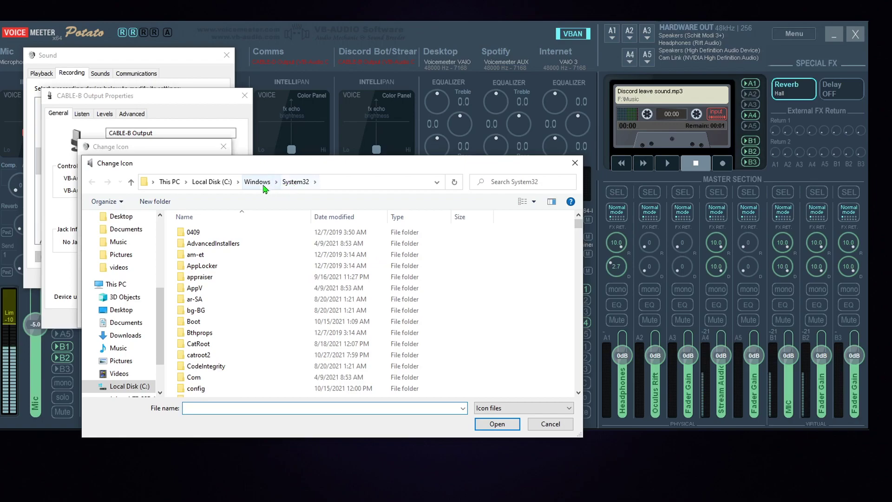
- Choose pin_out from C:\Program Files\VB\CABLE-B as the icon and save the properties
{"action": "left_click", "coordinate": [217, 183]}
{"action": "double_click", "coordinate": [213, 255]}
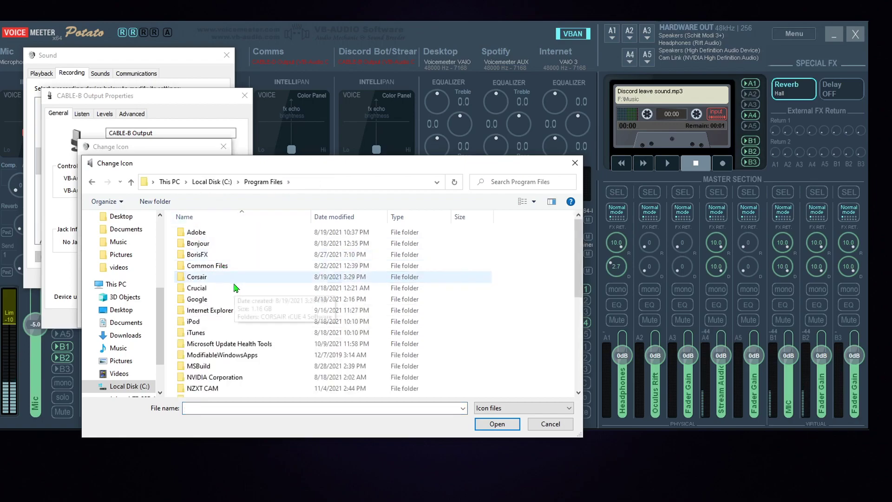
{"action": "scroll", "coordinate": [232, 344], "scroll_direction": "down", "scroll_amount": 7}
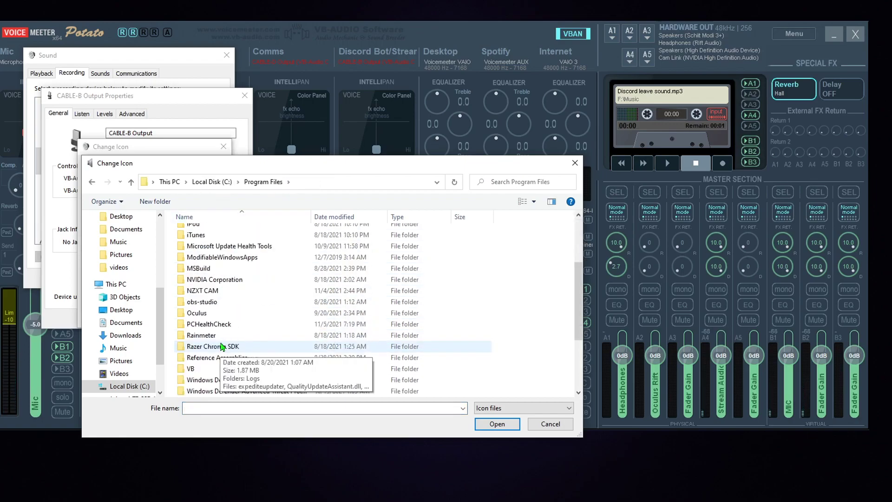
{"action": "double_click", "coordinate": [204, 268]}
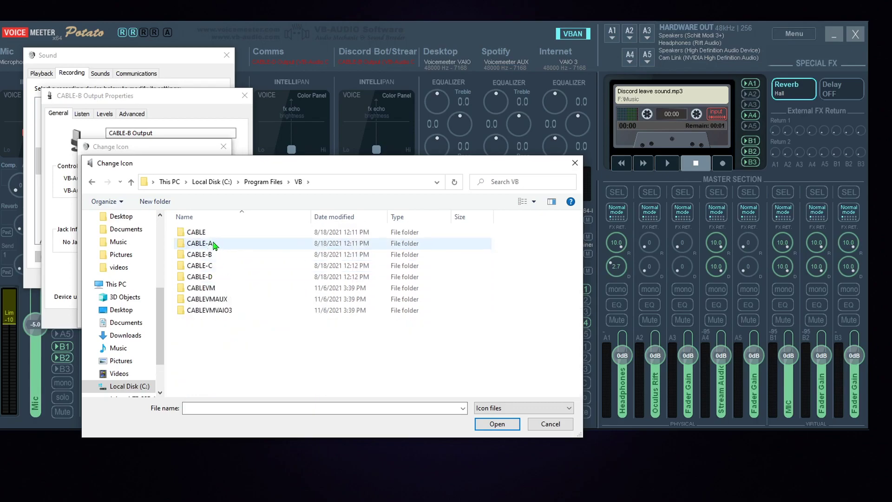
{"action": "left_click_drag", "start_coordinate": [209, 163], "coordinate": [368, 185]}
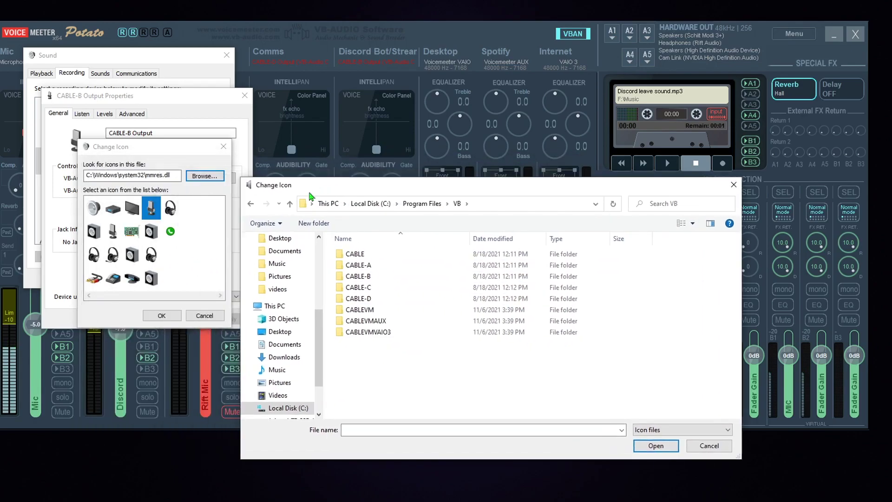
{"action": "double_click", "coordinate": [368, 277]}
{"action": "double_click", "coordinate": [414, 275]}
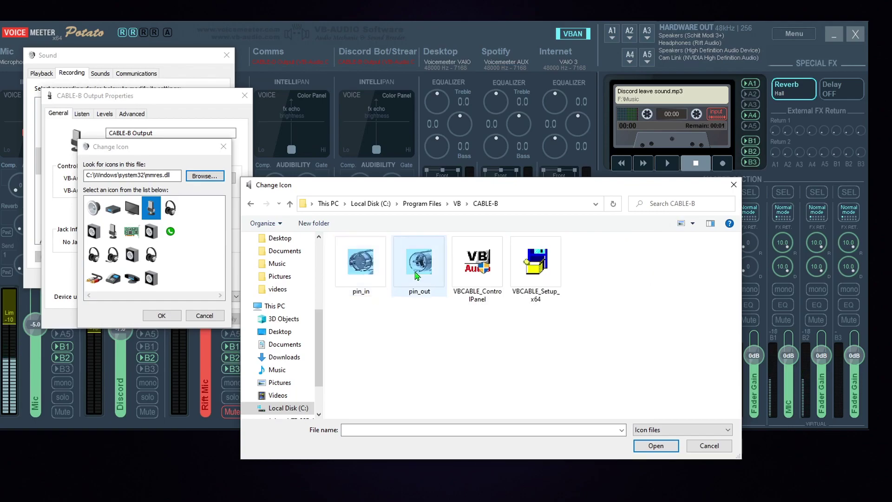
{"action": "left_click", "coordinate": [163, 315]}
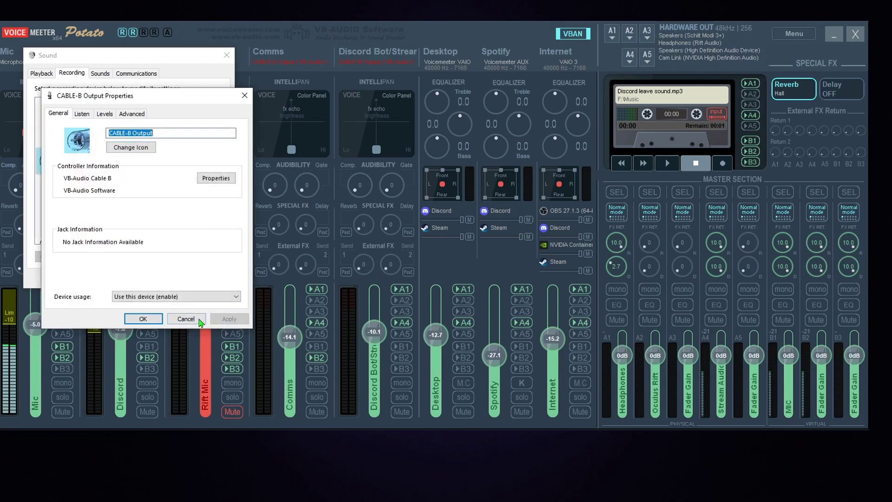
{"action": "left_click", "coordinate": [144, 321]}
- Set CABLE-A Output's icon to pin_out from C:\Program Files\VB\CABLE-A and save
{"action": "right_click", "coordinate": [104, 144]}
{"action": "left_click", "coordinate": [158, 206]}
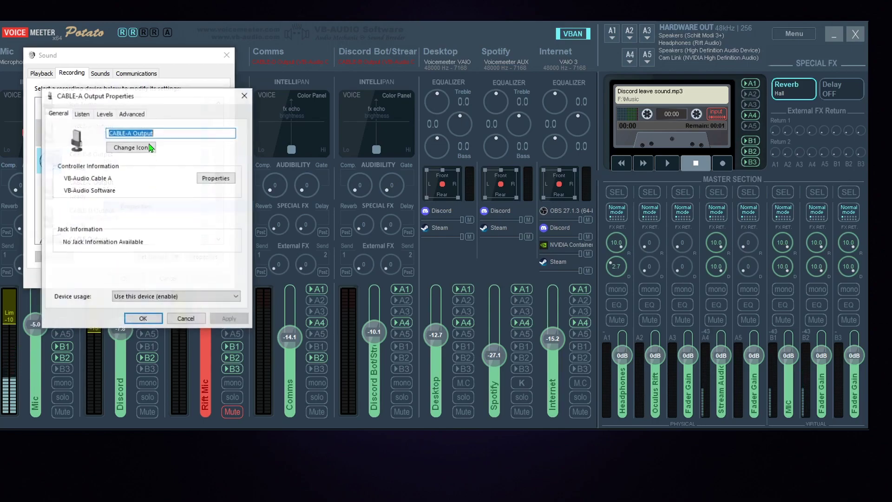
{"action": "left_click", "coordinate": [135, 145]}
{"action": "left_click", "coordinate": [205, 176]}
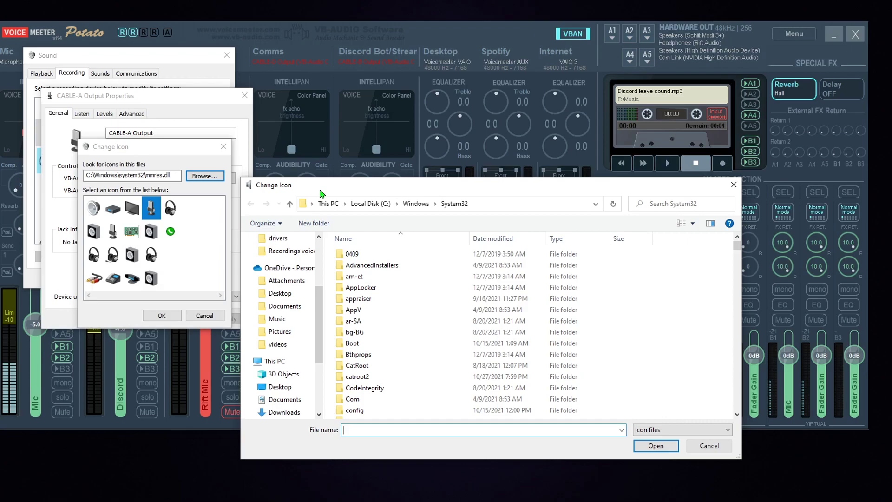
{"action": "left_click", "coordinate": [370, 204]}
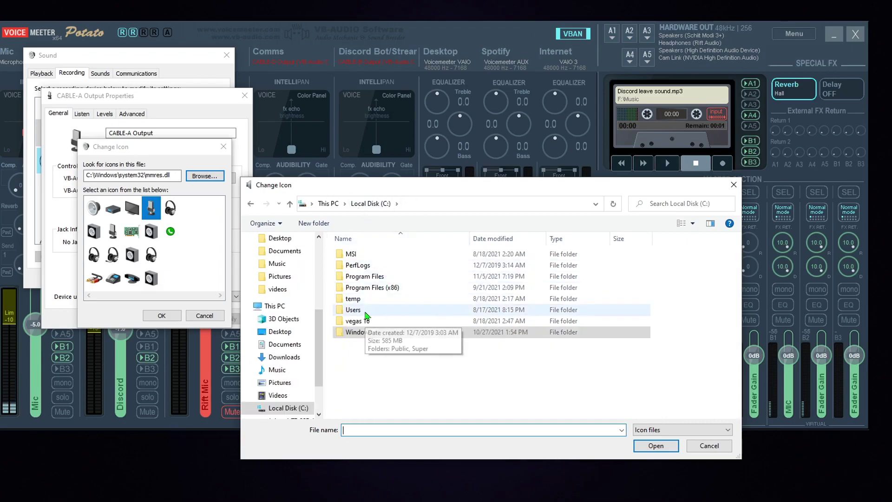
{"action": "double_click", "coordinate": [378, 277]}
{"action": "scroll", "coordinate": [382, 286], "scroll_direction": "down", "scroll_amount": 10}
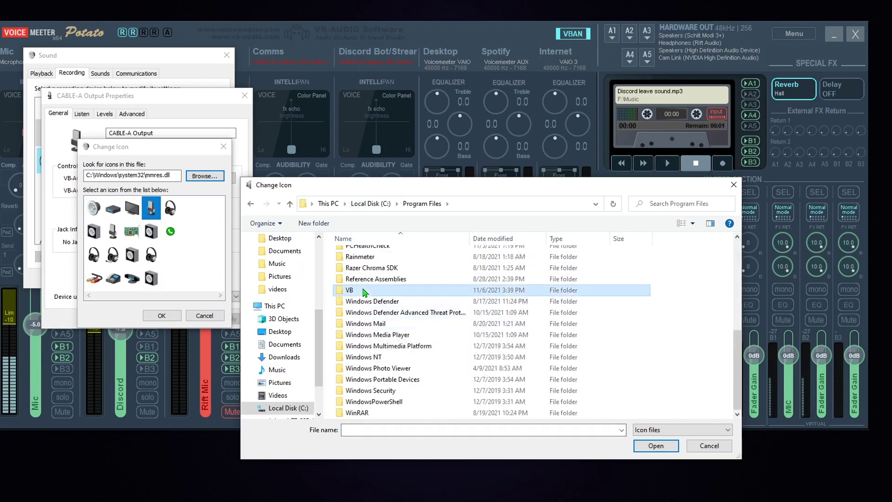
{"action": "double_click", "coordinate": [356, 286]}
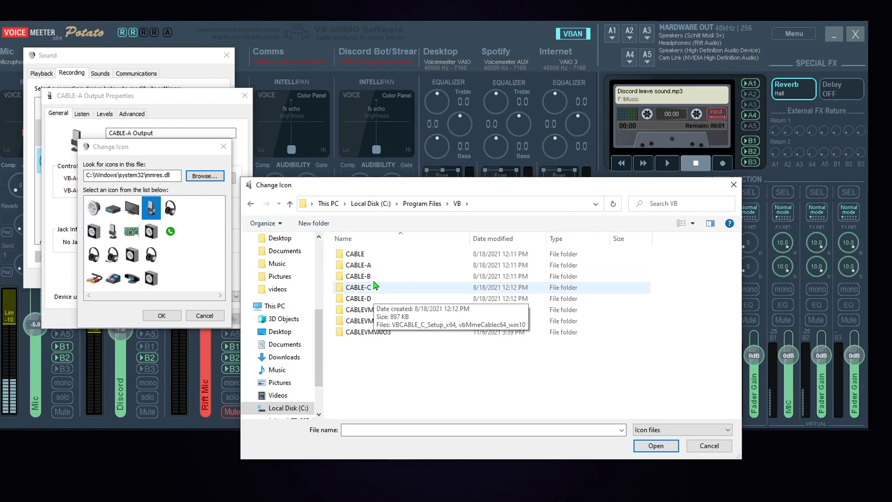
{"action": "double_click", "coordinate": [360, 265]}
{"action": "double_click", "coordinate": [419, 259]}
{"action": "left_click", "coordinate": [180, 318]}
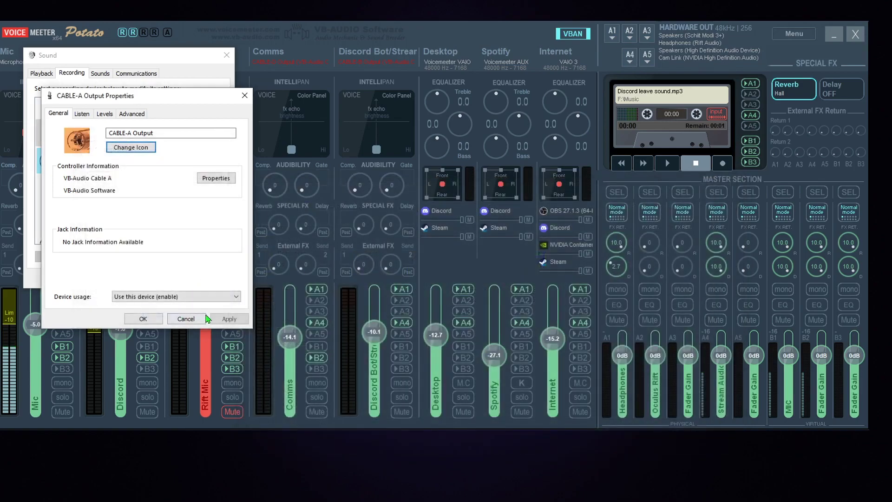
{"action": "left_click", "coordinate": [135, 319]}
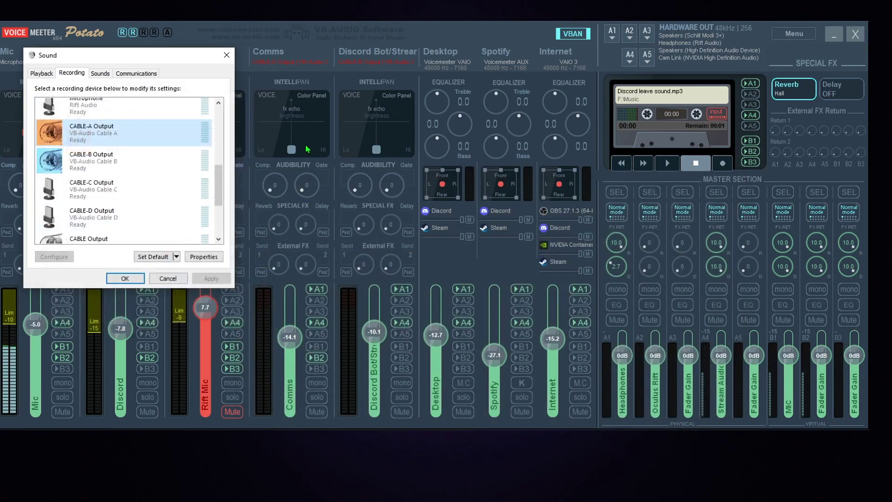
{"action": "left_click", "coordinate": [768, 41]}
- Run Check Driver Installation from VoiceMeeter's menu and scroll through the bad pin icon errors
{"action": "left_click", "coordinate": [792, 33]}
{"action": "left_click", "coordinate": [790, 378]}
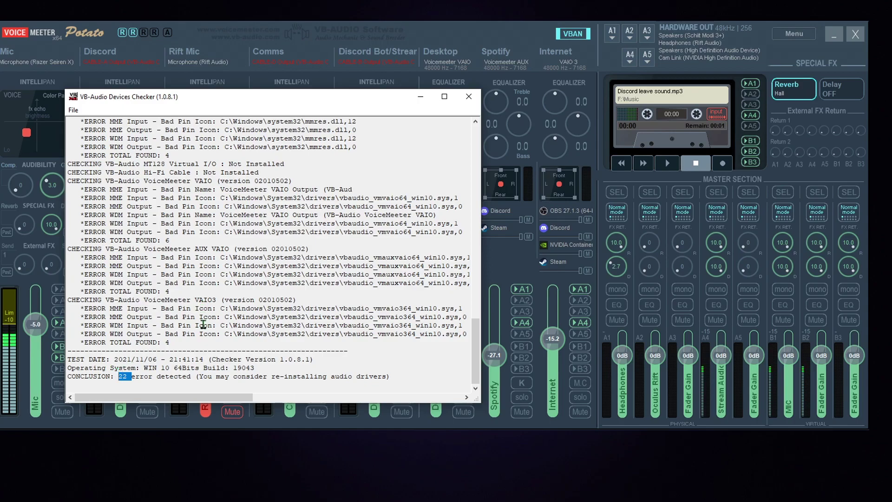
{"action": "scroll", "coordinate": [203, 325], "scroll_direction": "up", "scroll_amount": 5}
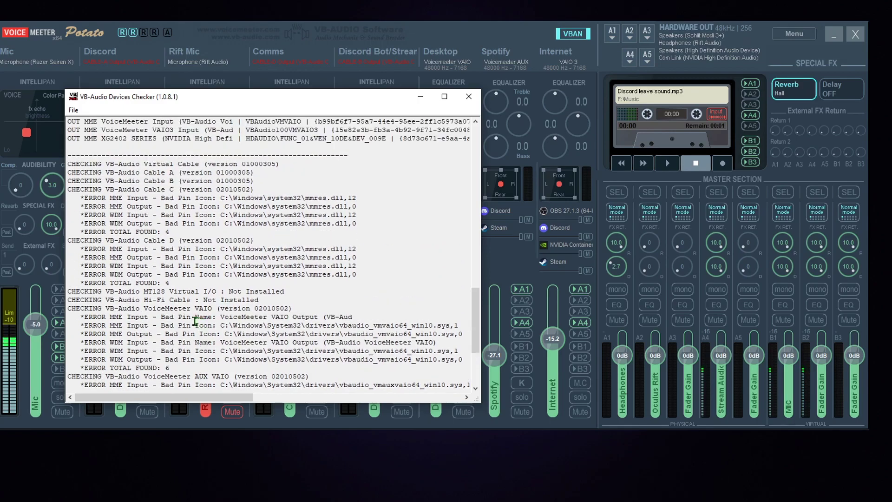
{"action": "scroll", "coordinate": [193, 233], "scroll_direction": "down", "scroll_amount": 4}
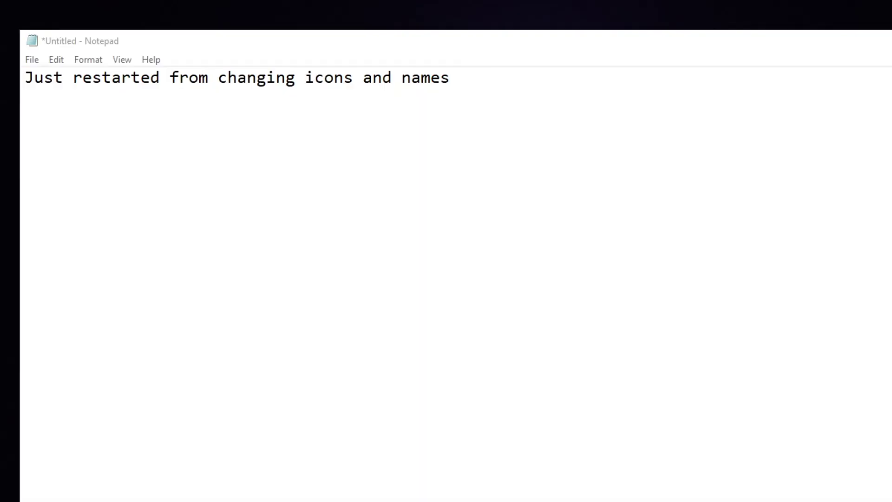
- Move the Notepad note aside and highlight its line about restarting after changing icons and names
{"action": "left_click_drag", "start_coordinate": [355, 48], "coordinate": [498, 131]}
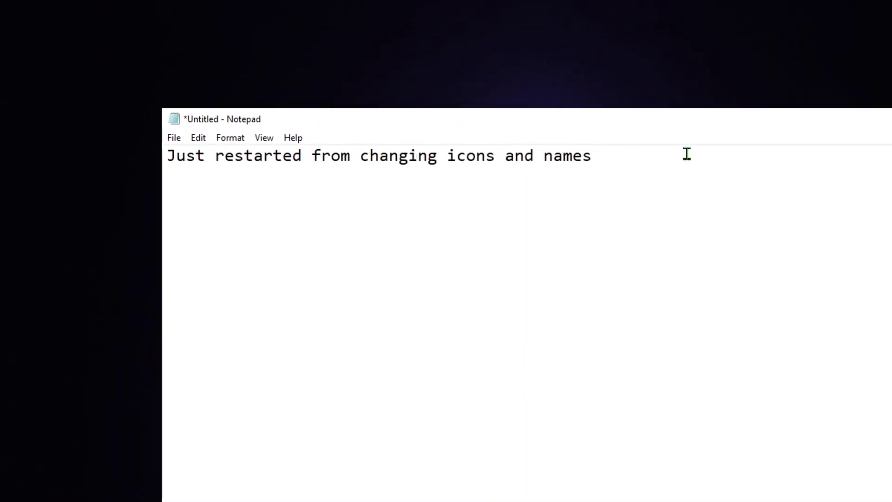
{"action": "left_click_drag", "start_coordinate": [687, 154], "coordinate": [147, 153]}
{"action": "left_click", "coordinate": [642, 236]}
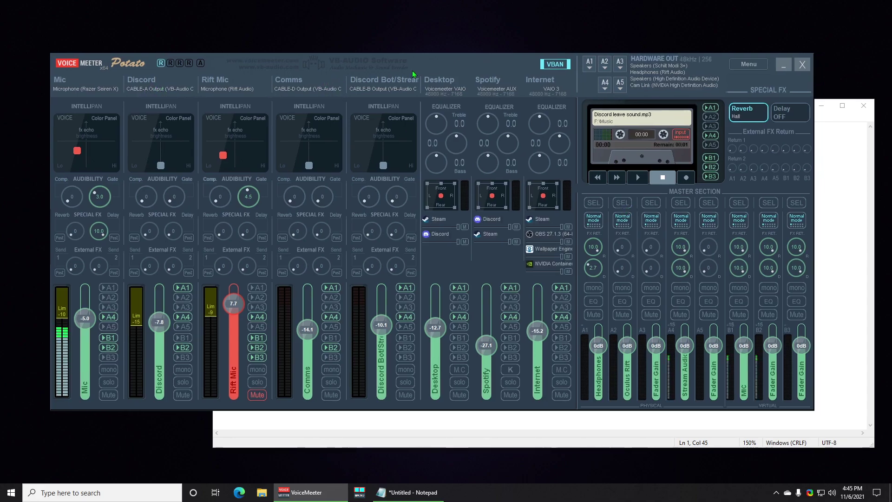
- Rerun Check Driver Installation and highlight its OK (nothing bad detected) conclusion
{"action": "left_click", "coordinate": [756, 65]}
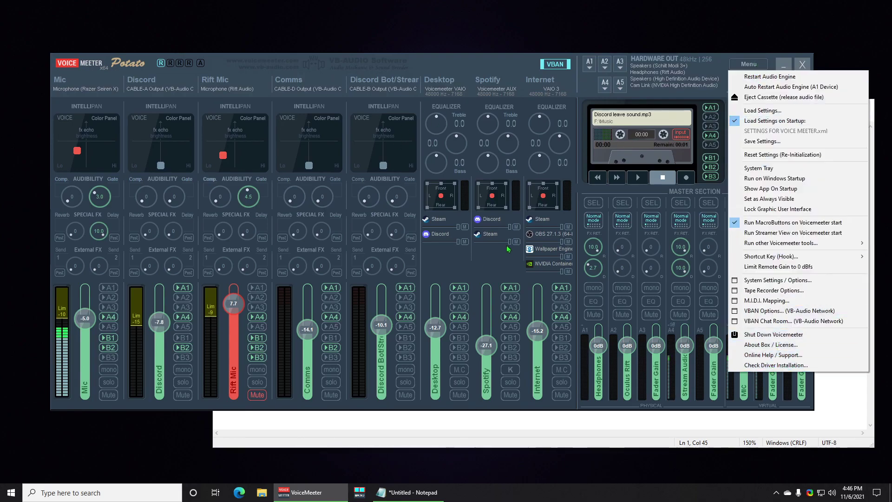
{"action": "left_click", "coordinate": [776, 364]}
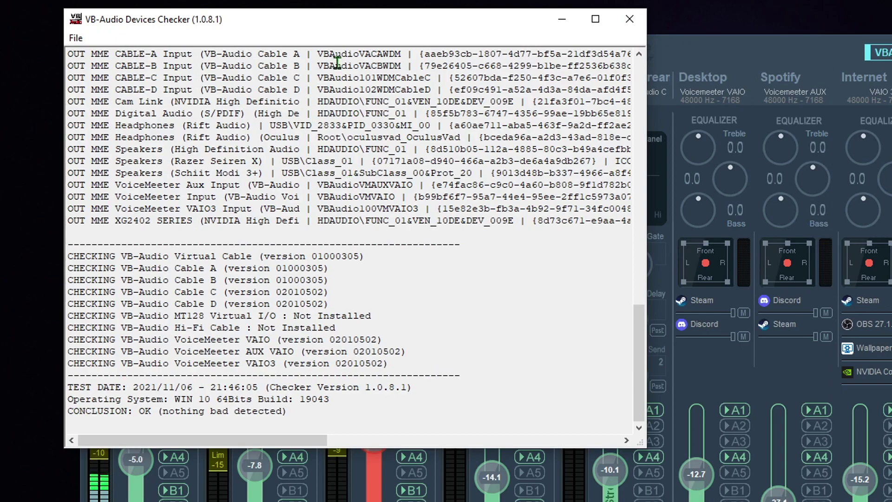
{"action": "left_click_drag", "start_coordinate": [133, 411], "coordinate": [387, 413]}
{"action": "left_click", "coordinate": [387, 414]}
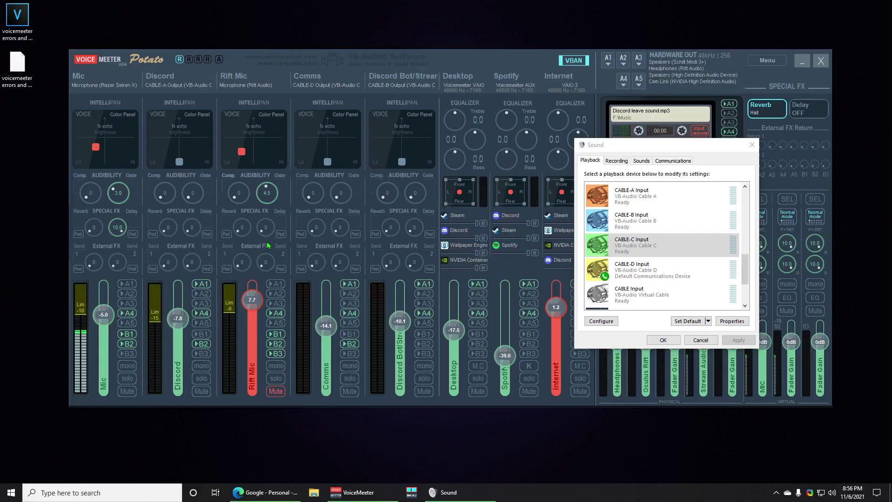
- Disable CABLE-C Input and run the driver check, which flags two playback not-listed errors
{"action": "left_click", "coordinate": [626, 241]}
{"action": "right_click", "coordinate": [645, 246]}
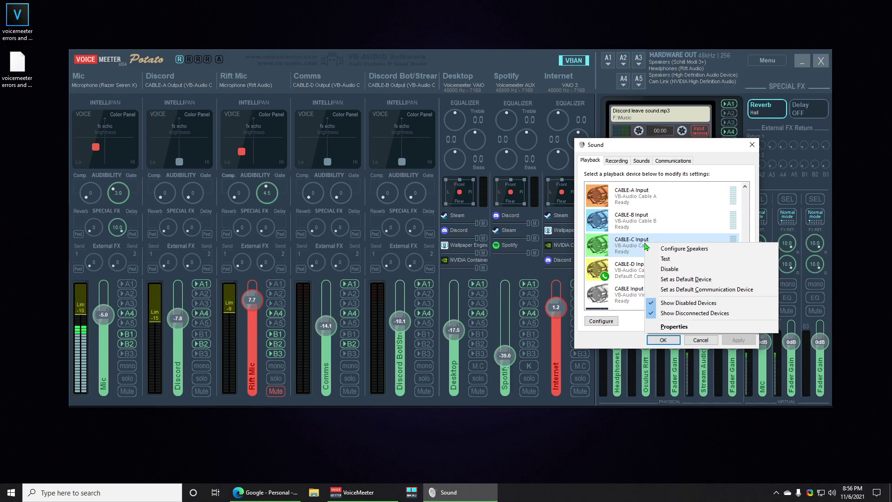
{"action": "left_click", "coordinate": [683, 269]}
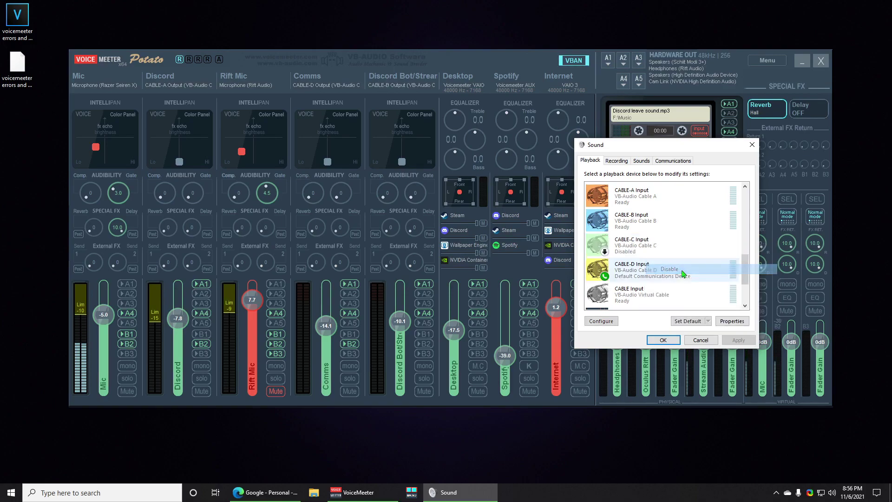
{"action": "right_click", "coordinate": [796, 375]}
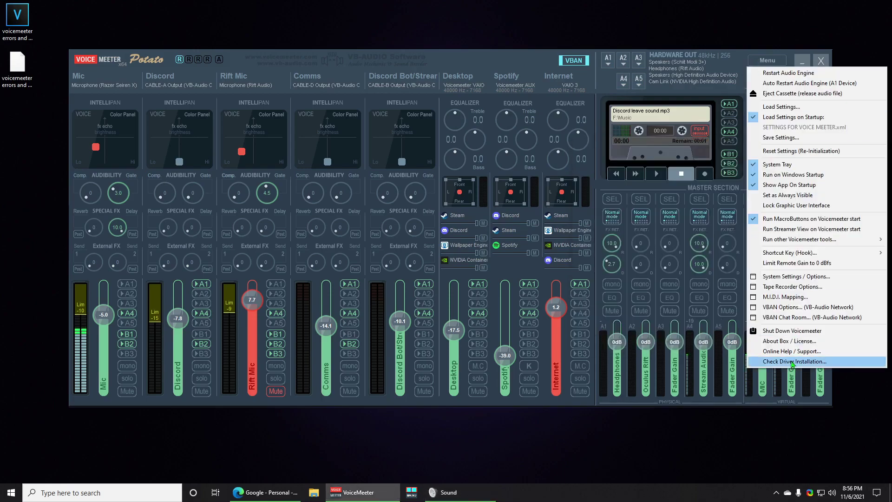
{"action": "left_click", "coordinate": [795, 361]}
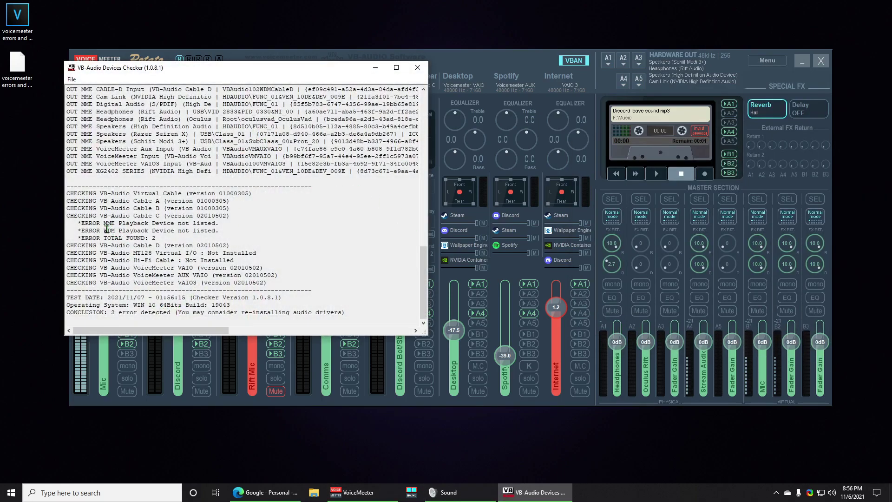
{"action": "left_click_drag", "start_coordinate": [106, 227], "coordinate": [220, 232]}
{"action": "left_click", "coordinate": [229, 230]}
- Re-enable CABLE-C Input and rerun the driver check, which now concludes OK
{"action": "left_click", "coordinate": [449, 492]}
{"action": "right_click", "coordinate": [651, 246]}
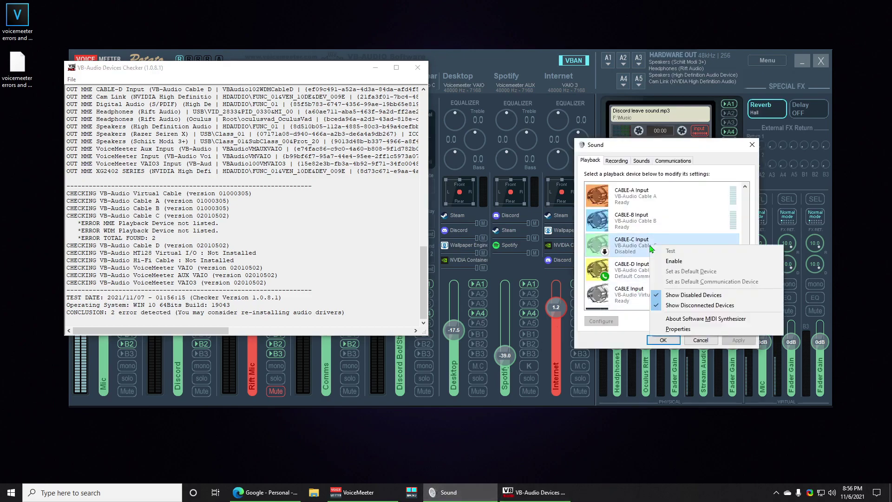
{"action": "left_click", "coordinate": [674, 261]}
{"action": "left_click", "coordinate": [418, 67]}
{"action": "left_click", "coordinate": [767, 60]}
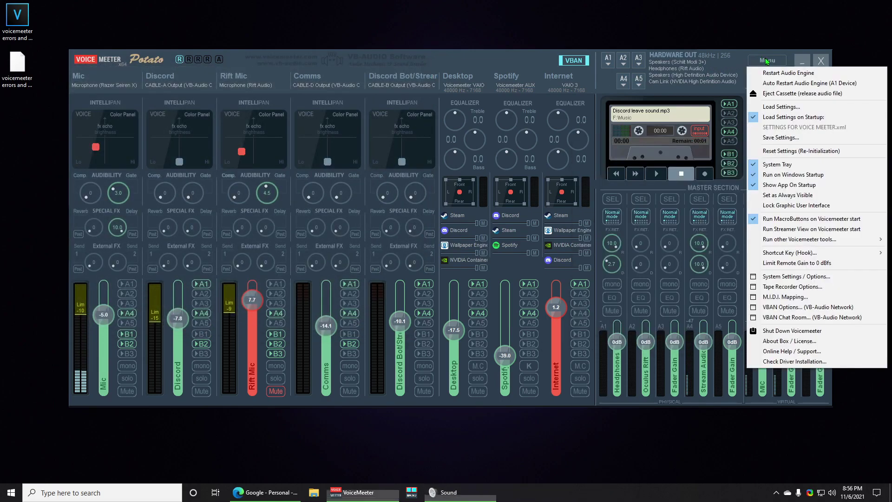
{"action": "left_click", "coordinate": [795, 361]}
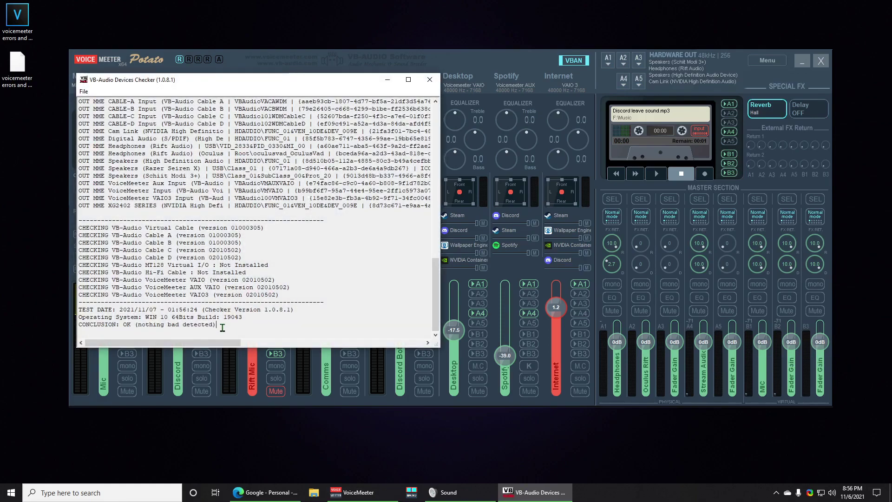
{"action": "left_click_drag", "start_coordinate": [223, 328], "coordinate": [116, 324]}
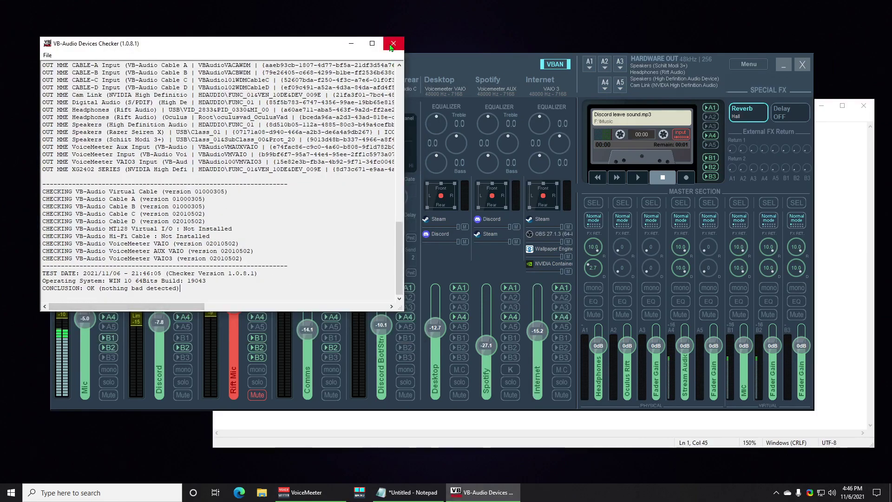
{"action": "left_click", "coordinate": [391, 45]}
- Nudge the VoiceMeeter window slightly right and down
{"action": "left_click_drag", "start_coordinate": [448, 71], "coordinate": [483, 80]}
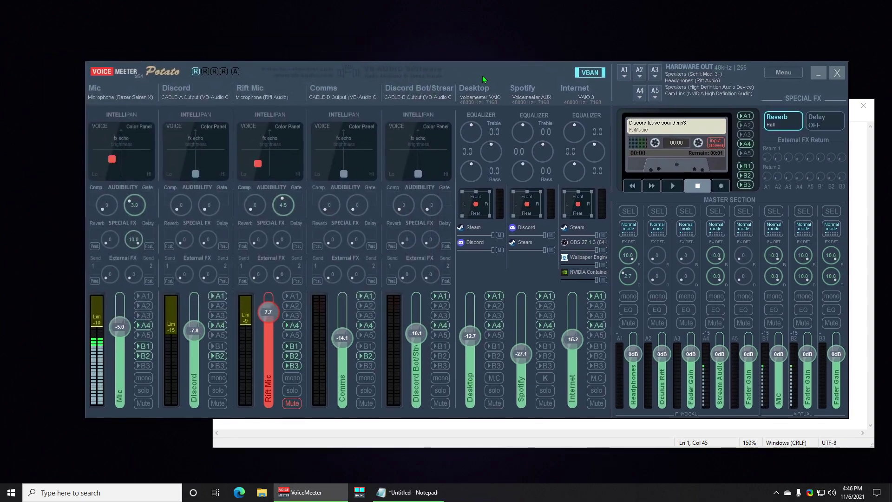